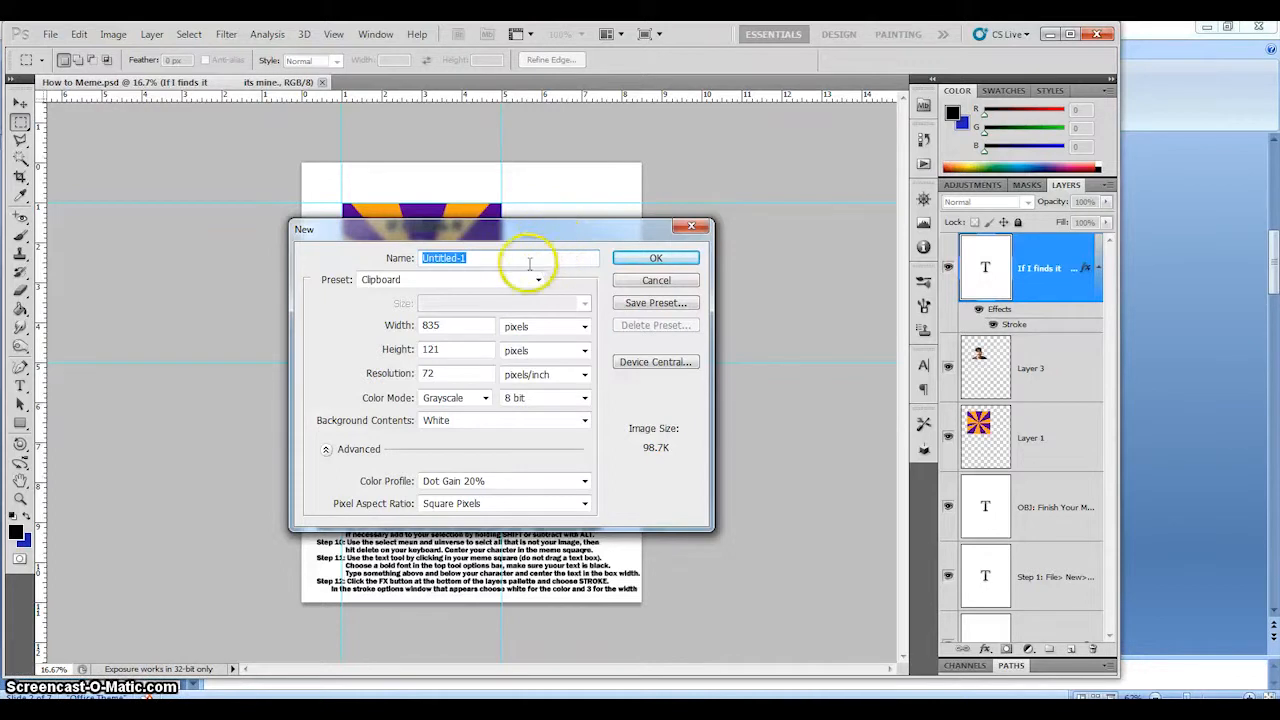
Step: Create a new document from the U.S. Paper preset at Letter size with the resolution set to 72 pixels/inch
left_click(535, 284)
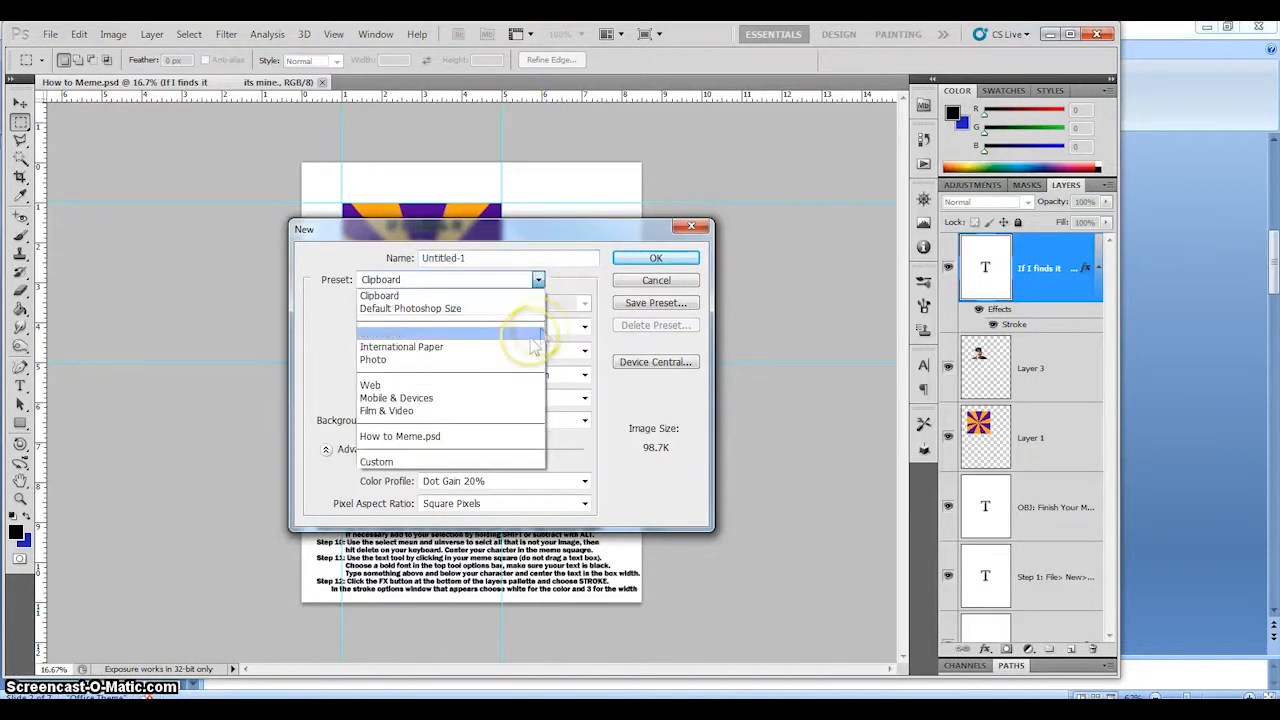
left_click(520, 333)
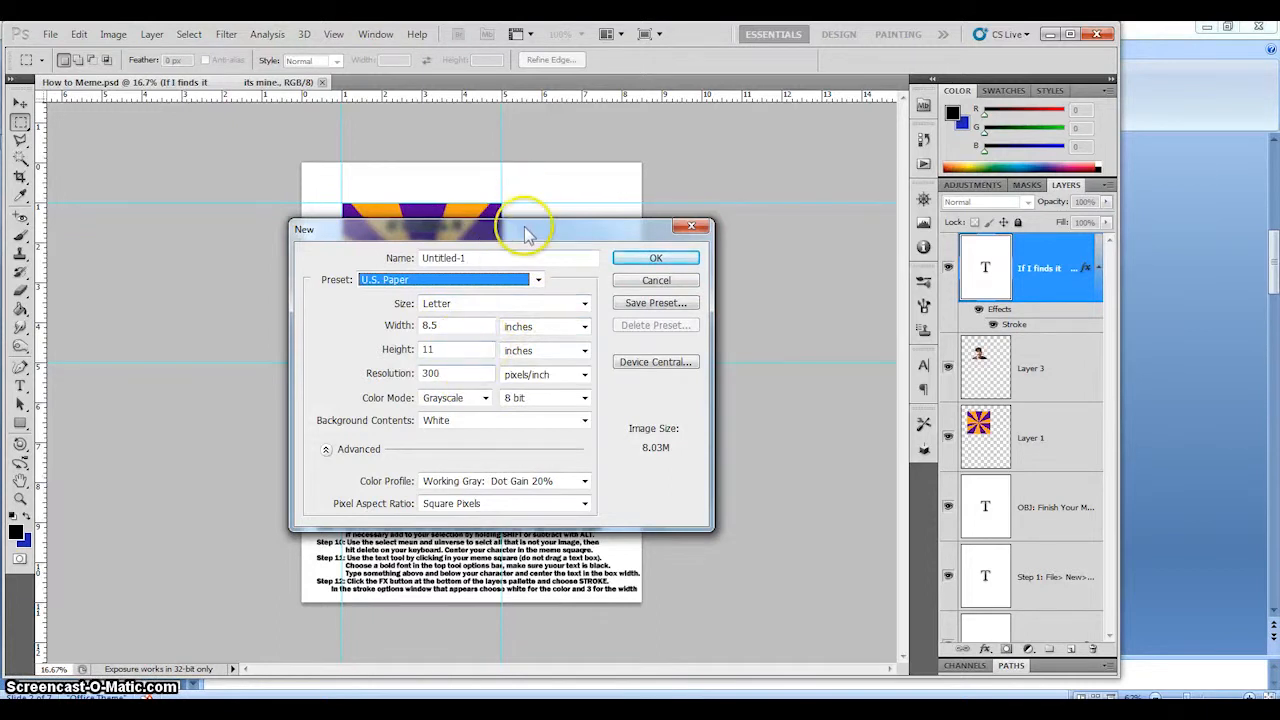
left_click_drag(529, 226, 790, 174)
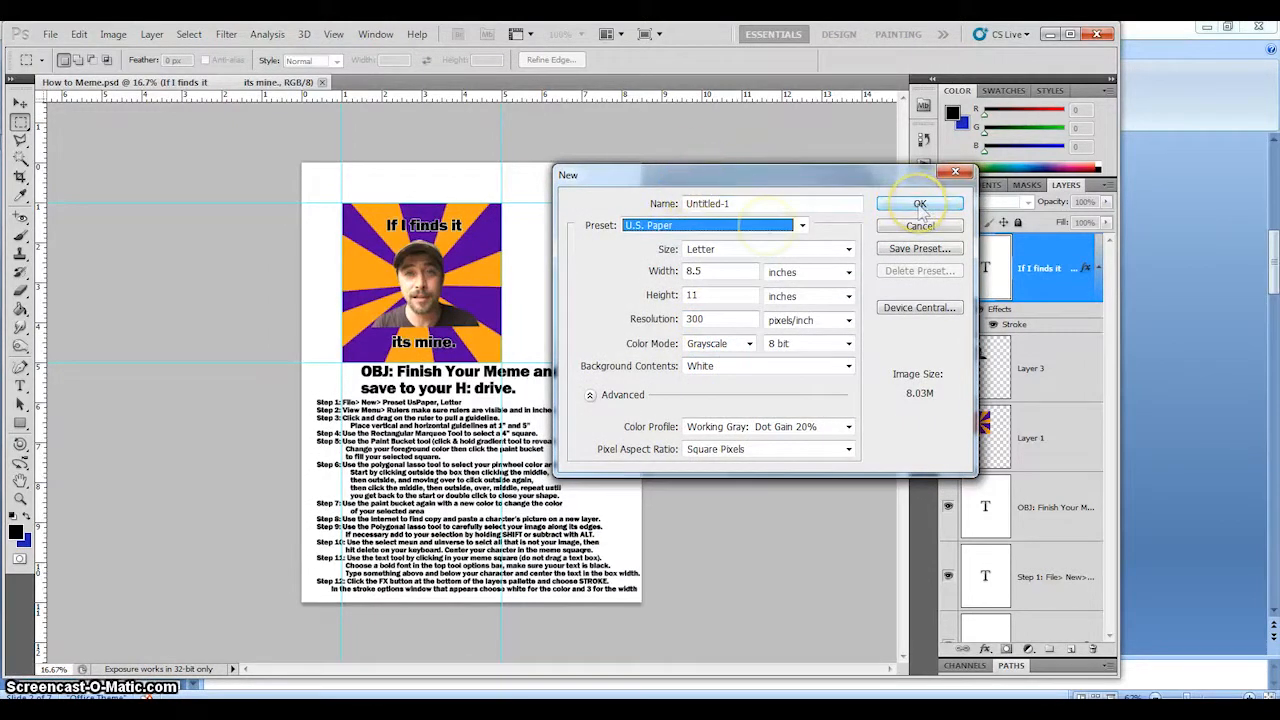
left_click(711, 318)
left_click_drag(711, 318, 679, 319)
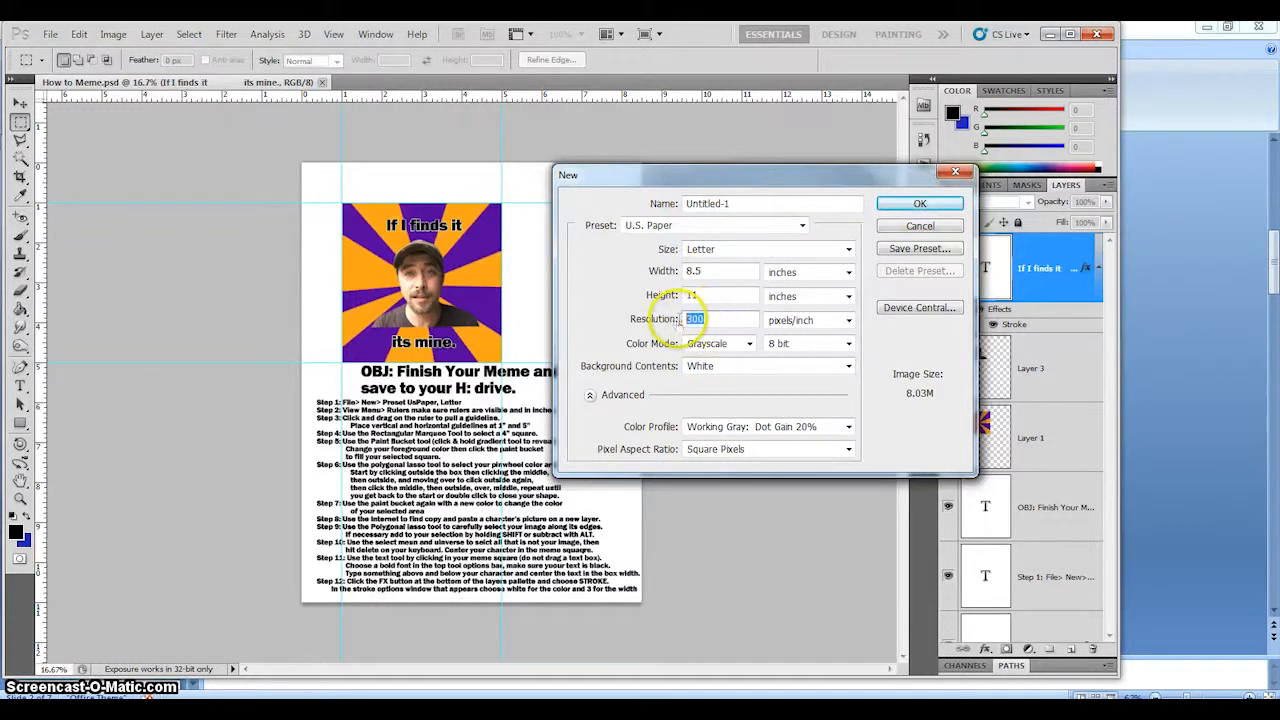
type("72")
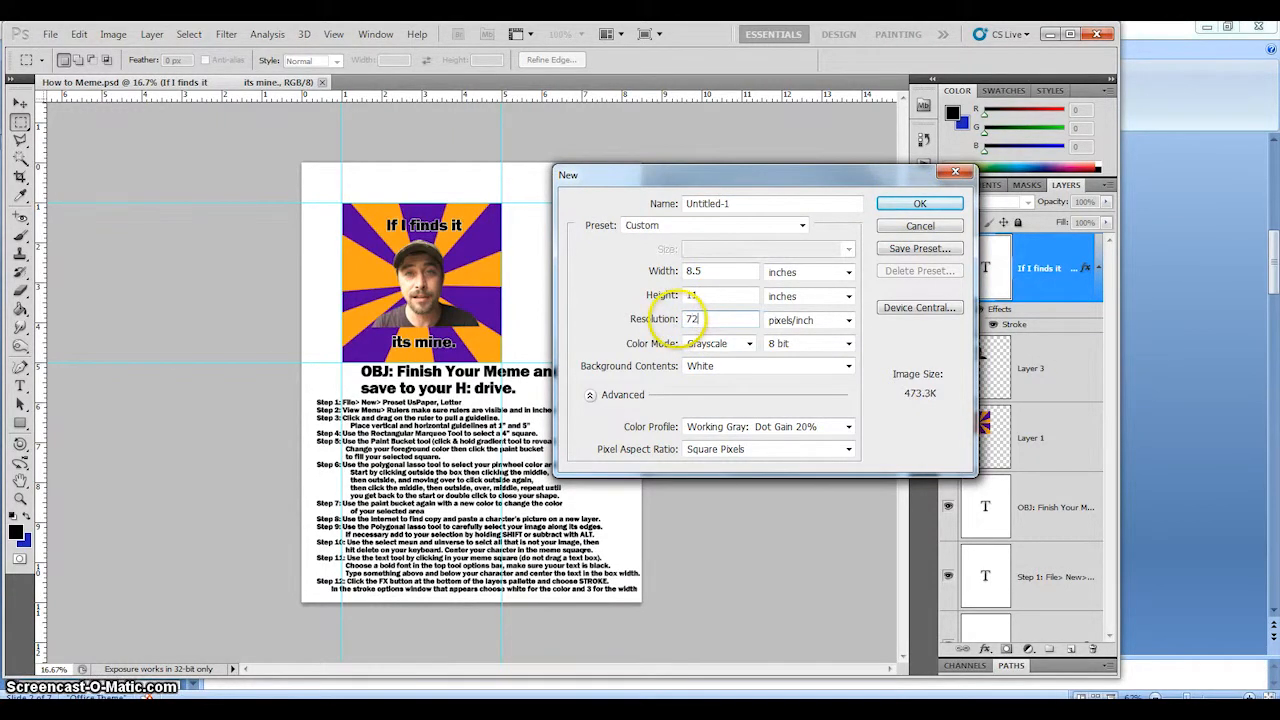
left_click(916, 206)
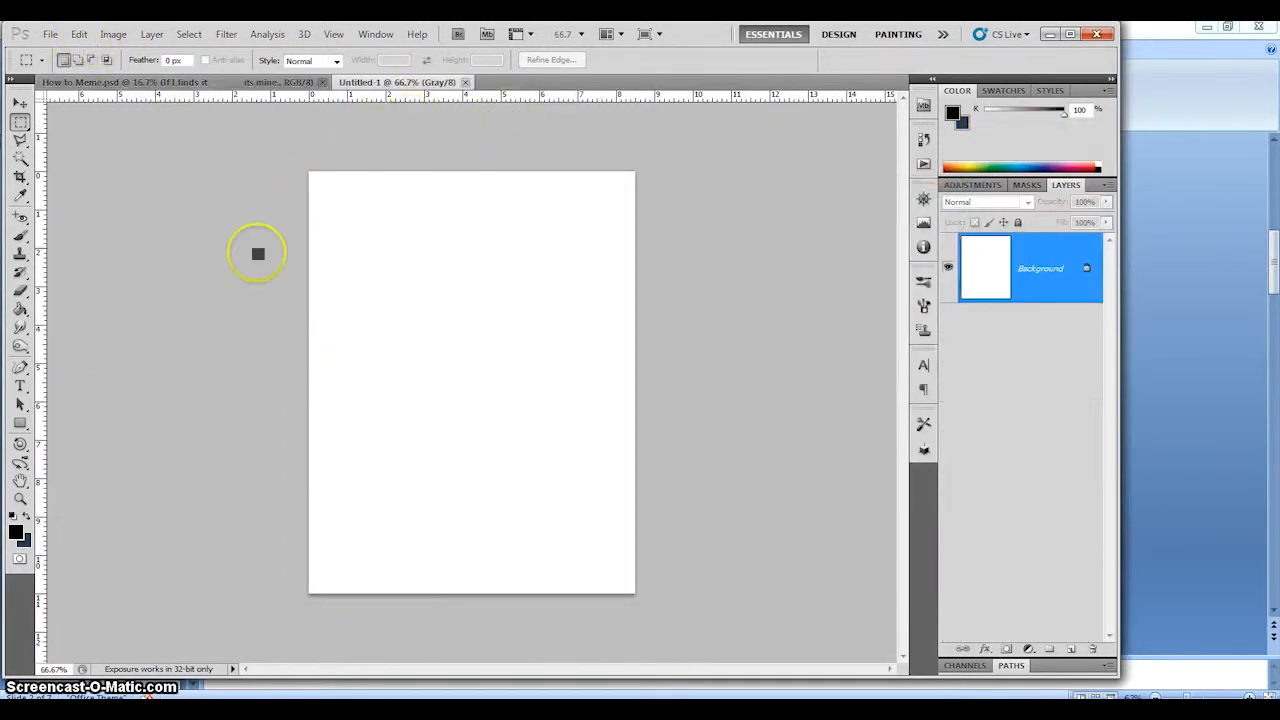
Step: Convert the new document to CMYK Color mode and accept the profile conversion
left_click(113, 34)
mouse_move(120, 51)
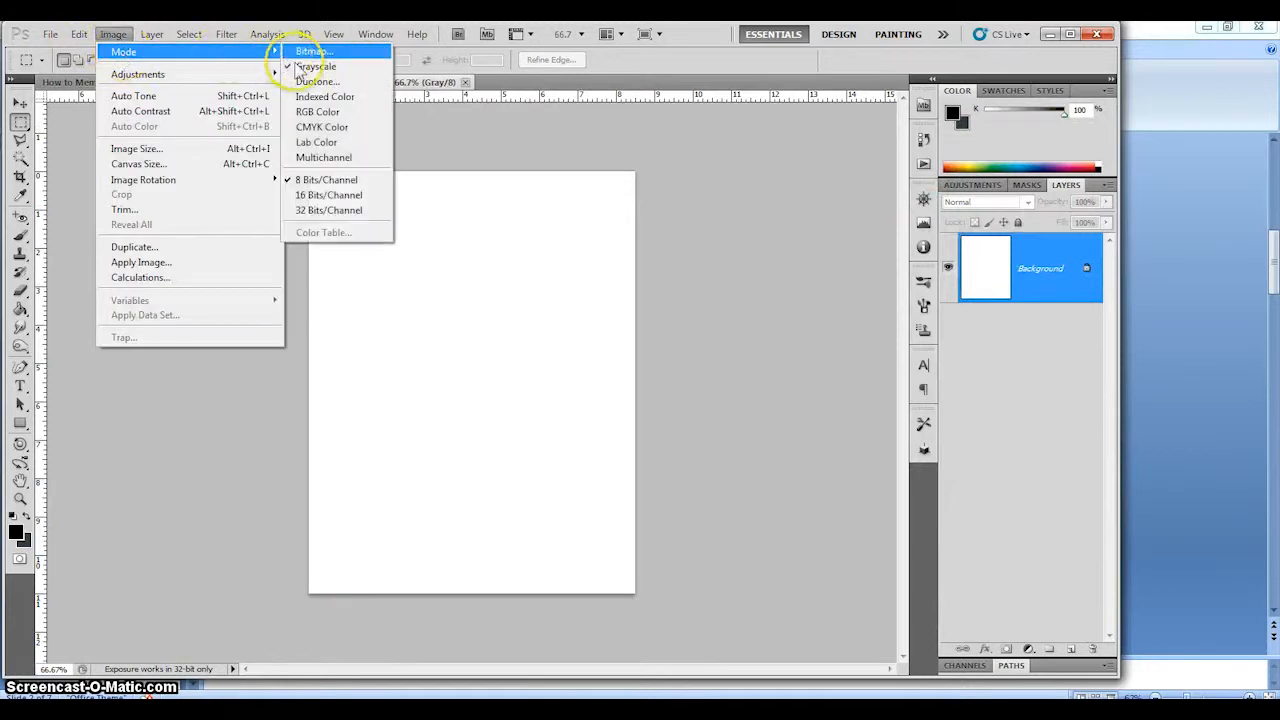
left_click(305, 130)
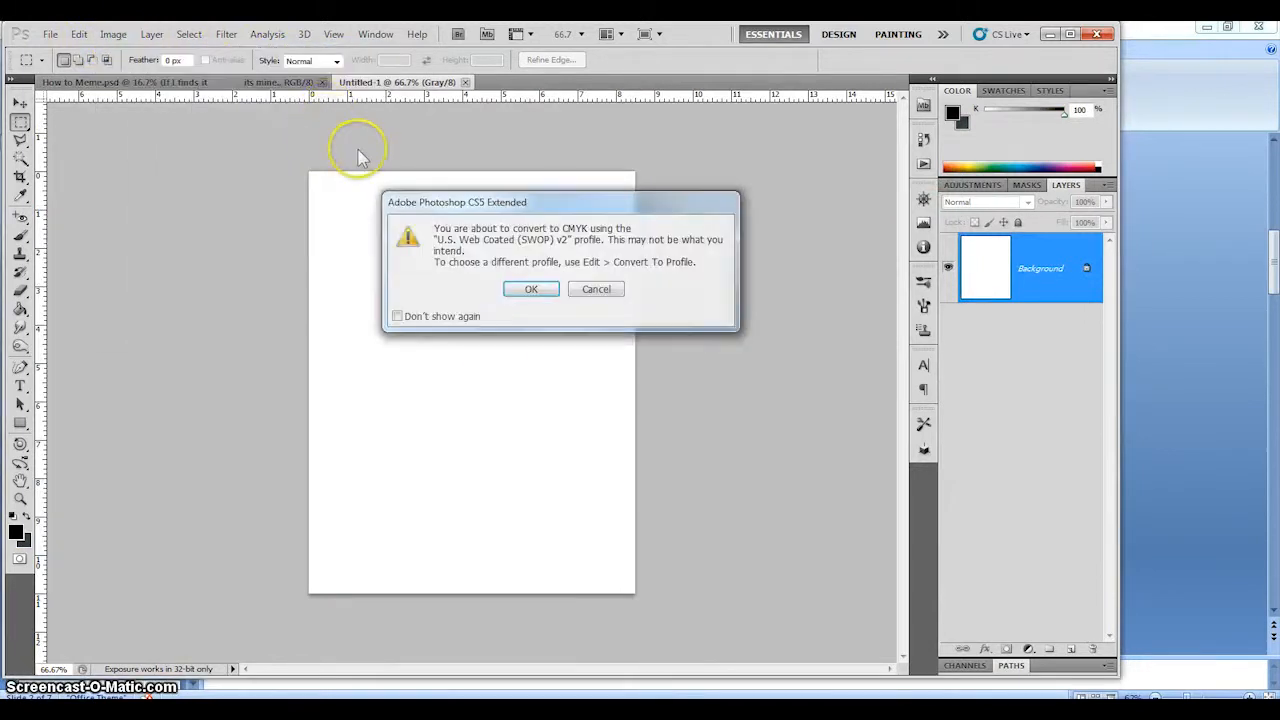
left_click(531, 289)
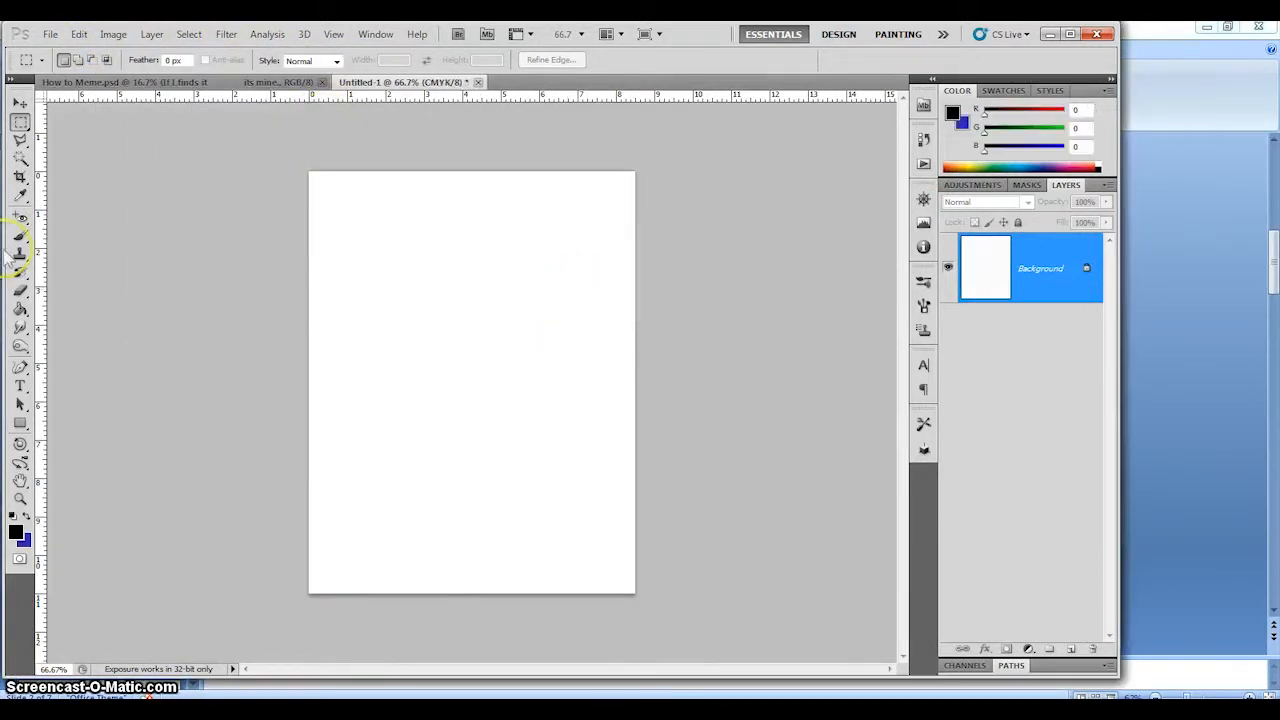
Step: Review the instructions in How to Meme.psd, return to the untitled document and check that its rulers are turned on
left_click(126, 82)
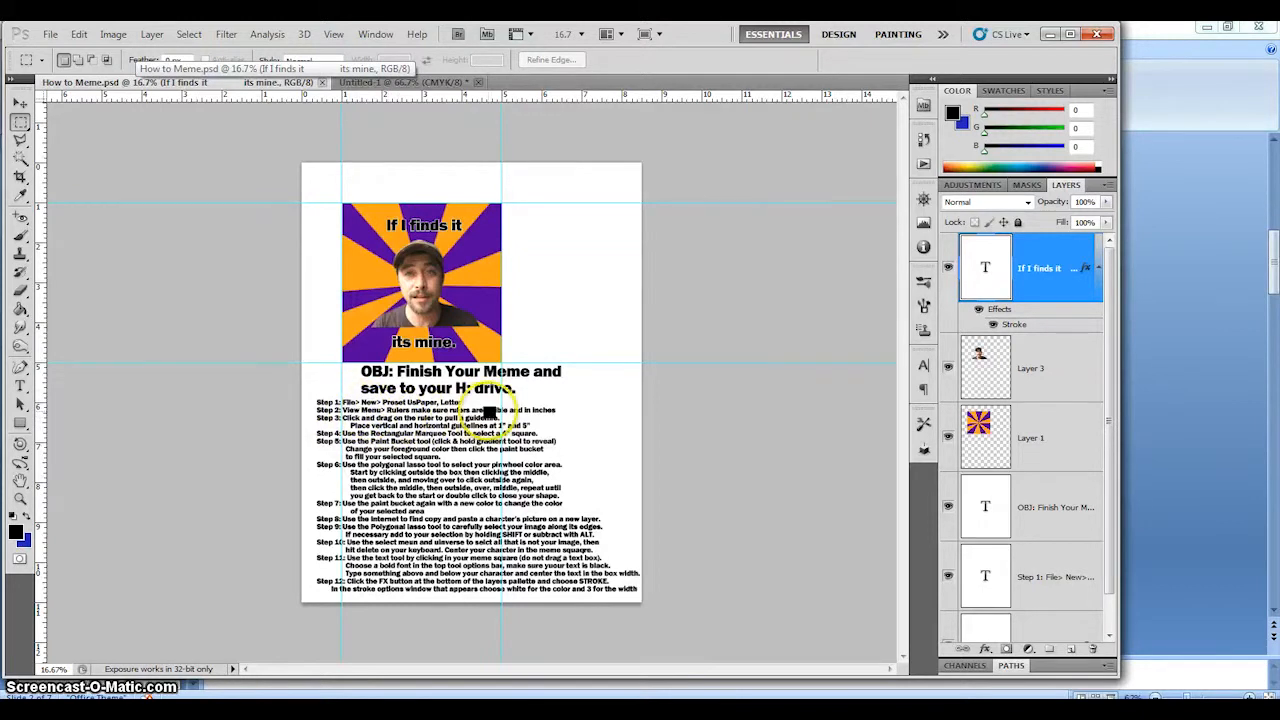
left_click(365, 82)
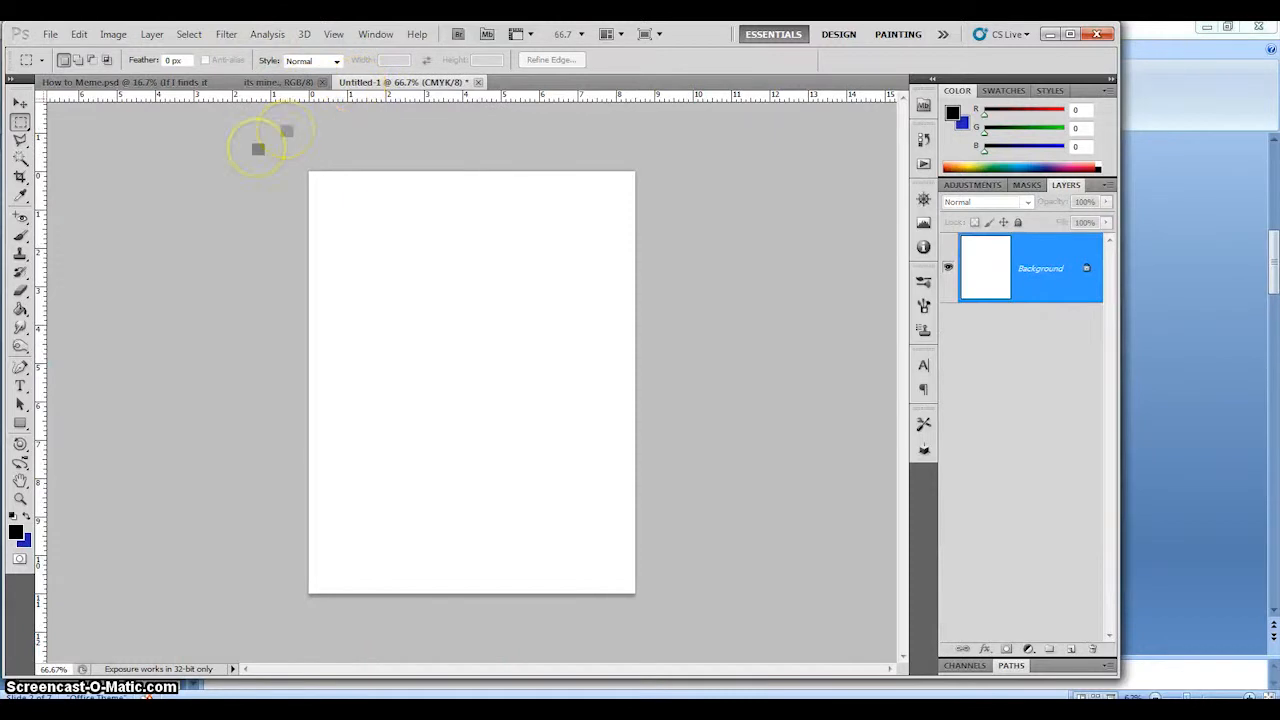
left_click(332, 36)
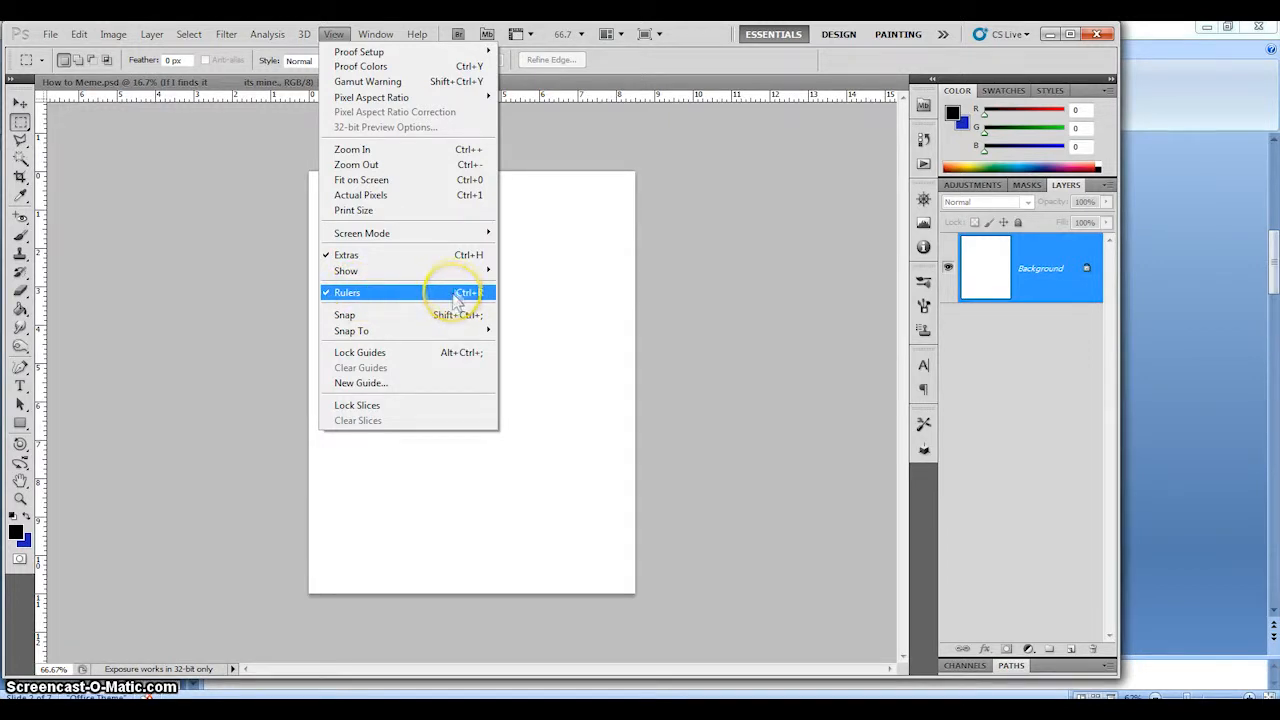
left_click(268, 116)
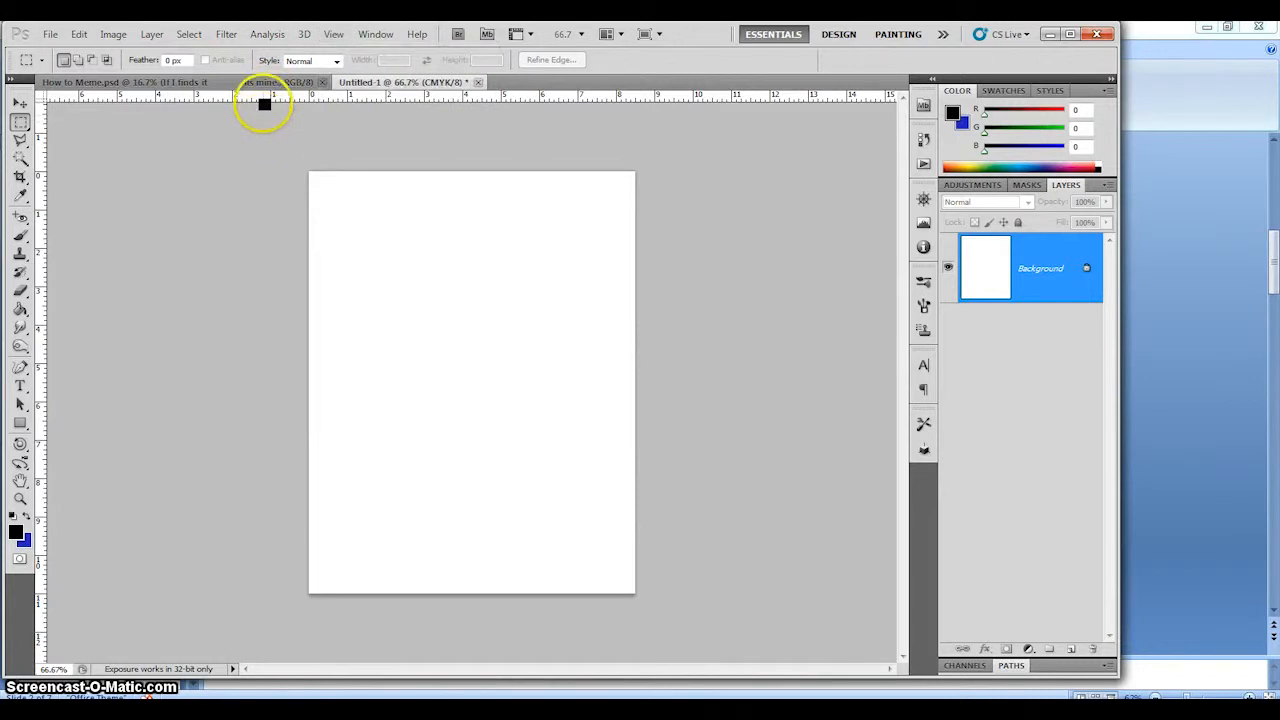
Step: Switch the ruler units to pixels and back to inches
right_click(265, 107)
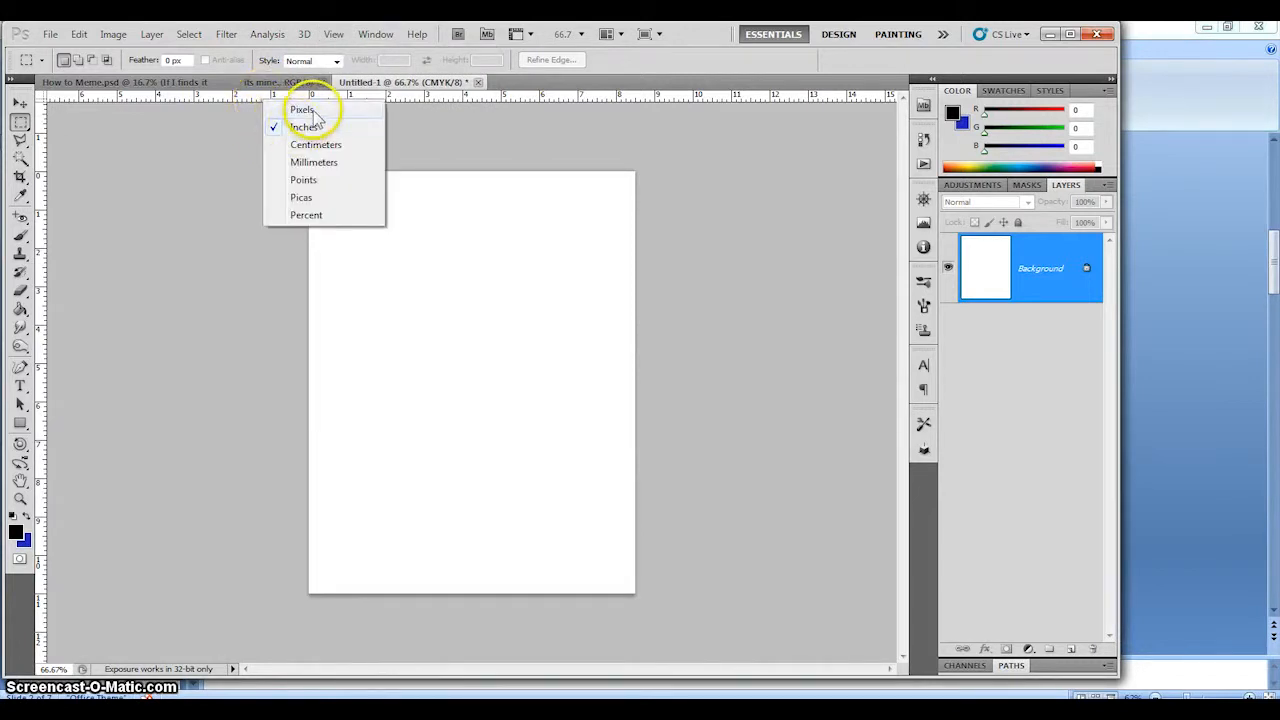
left_click(308, 107)
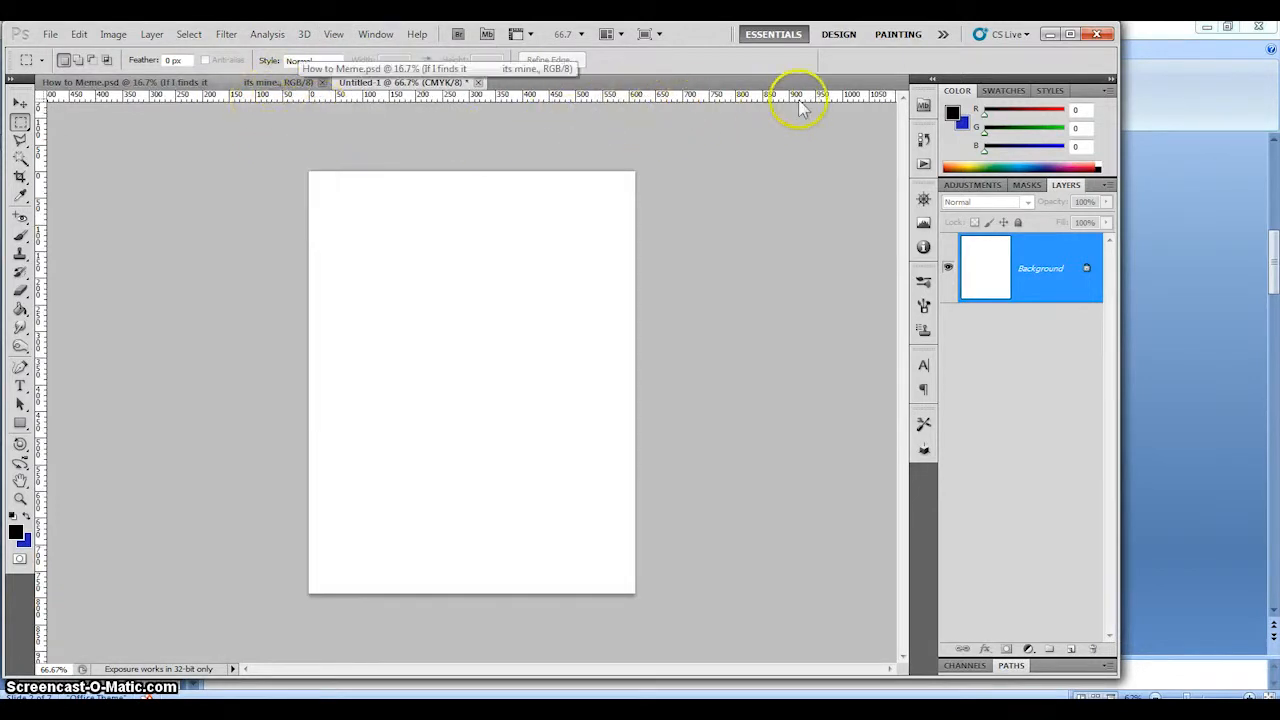
right_click(612, 103)
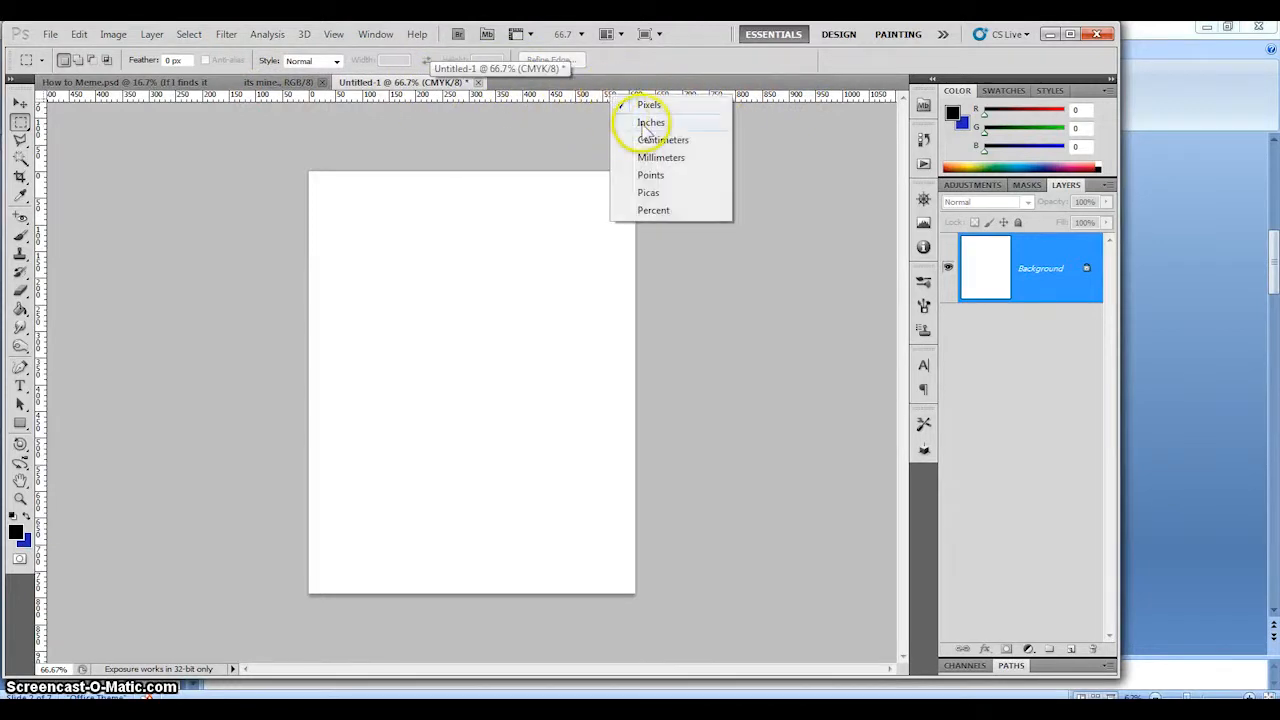
left_click(634, 120)
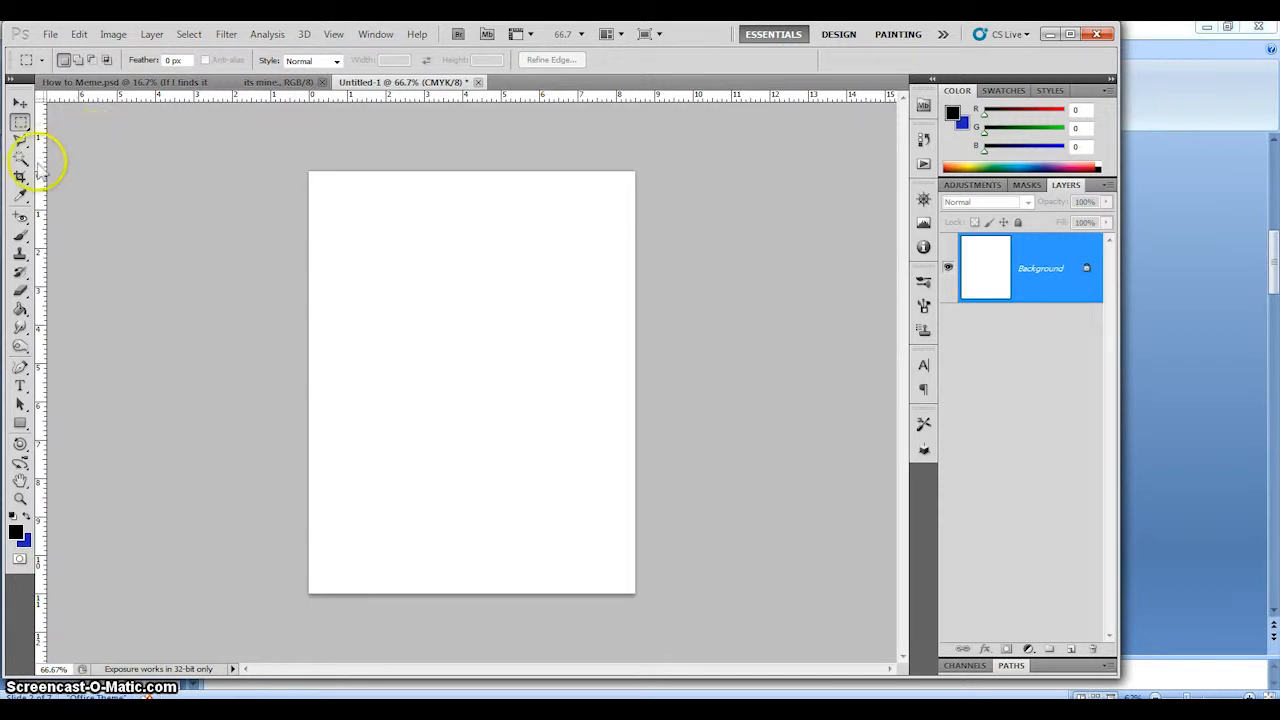
Step: Place vertical guides at 1 and 5 inches and horizontal guides at 1 and 5 inches on the blank page
left_click_drag(42, 168, 349, 152)
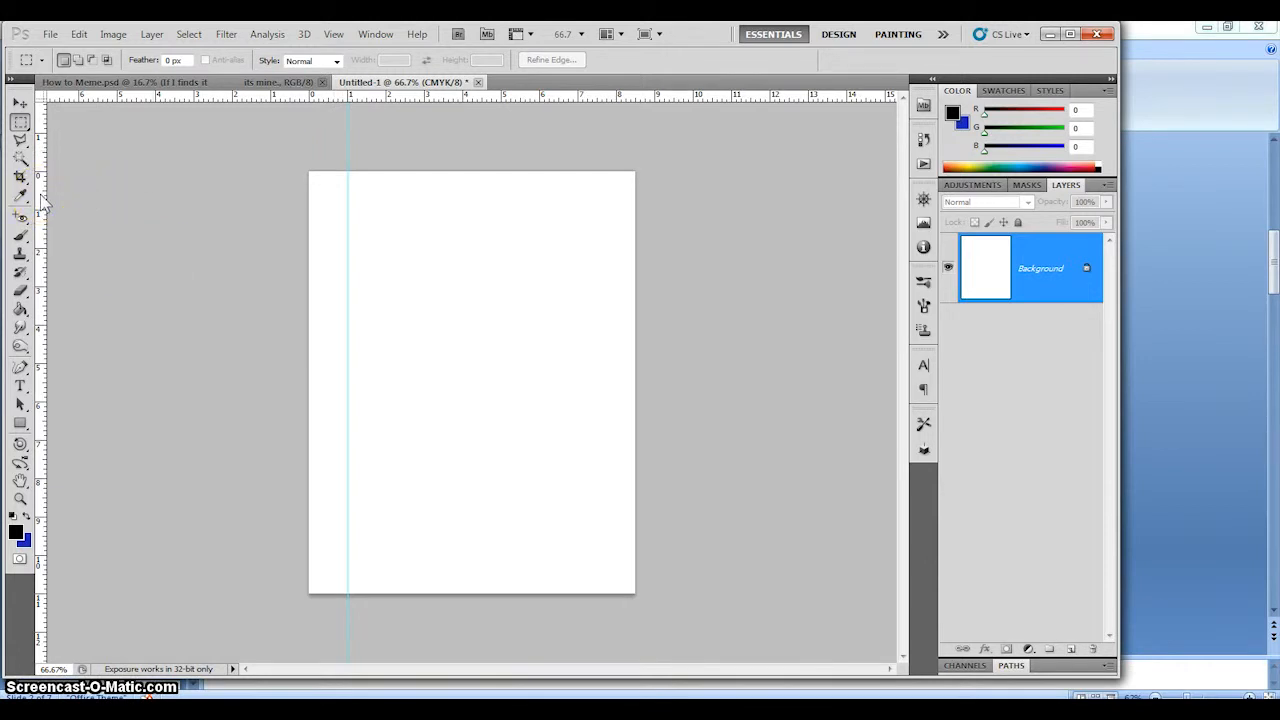
left_click_drag(44, 203, 502, 206)
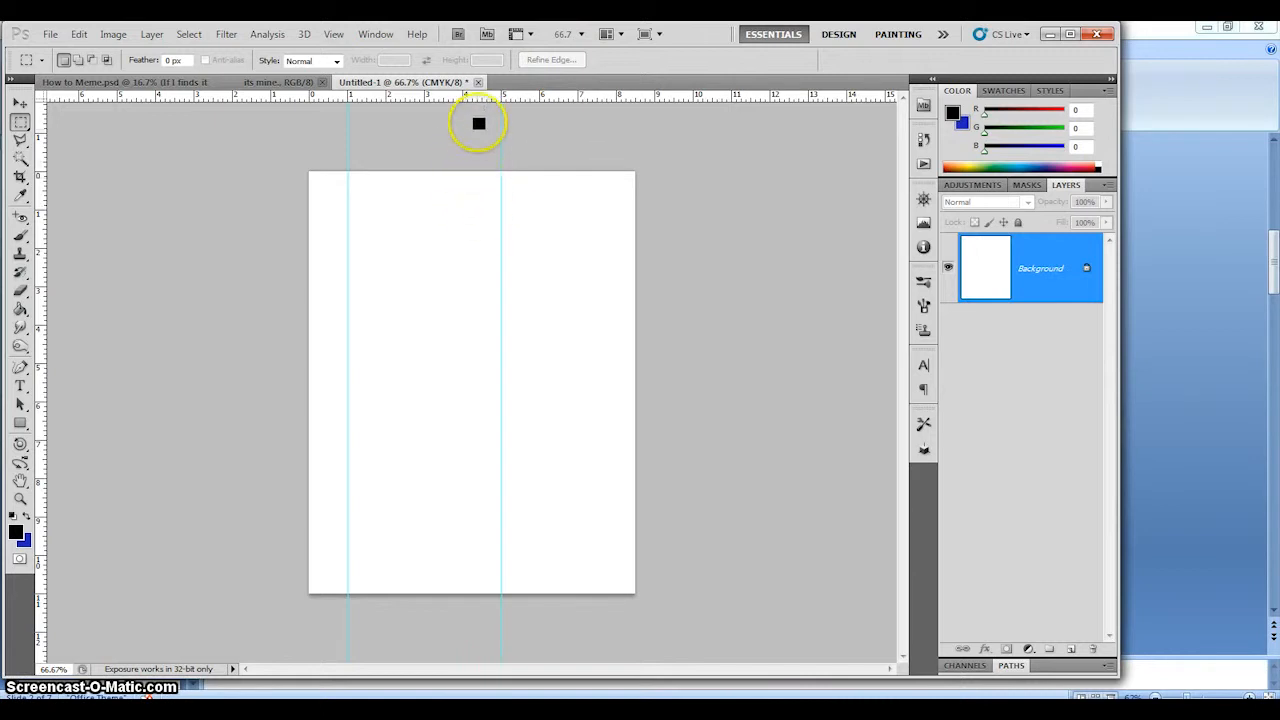
left_click_drag(486, 98, 480, 210)
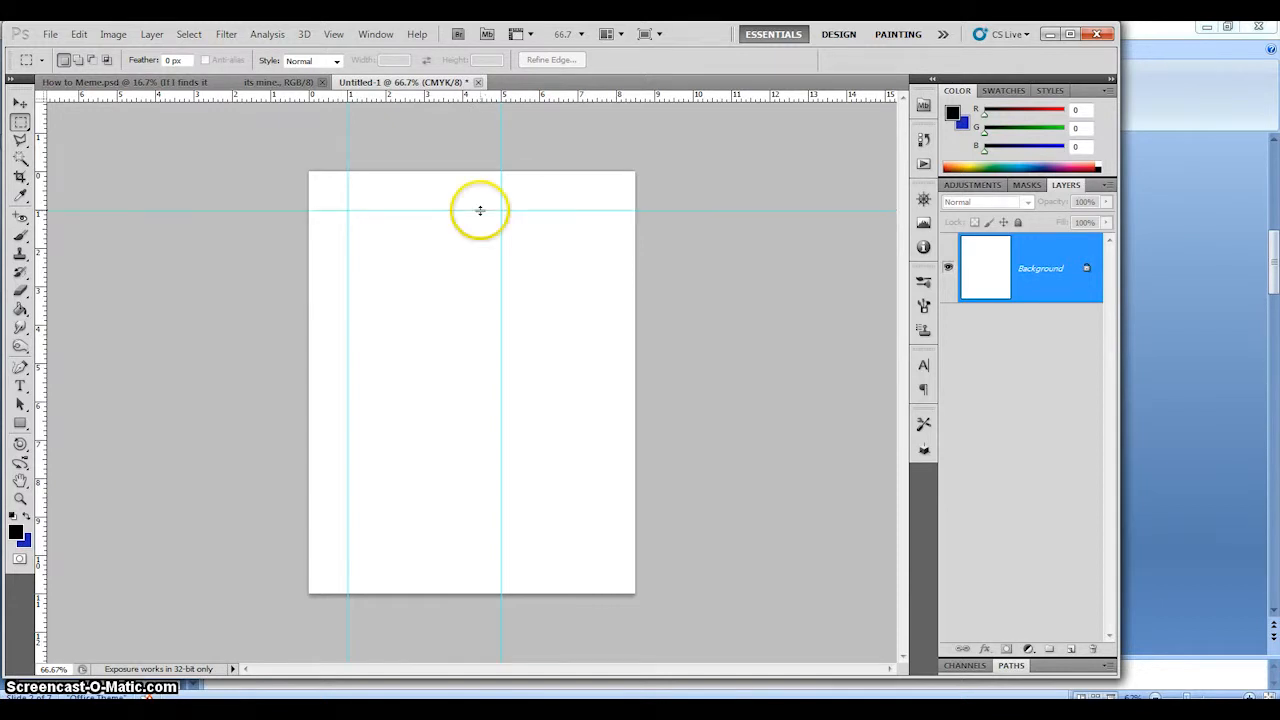
left_click_drag(455, 100, 455, 362)
left_click(448, 365)
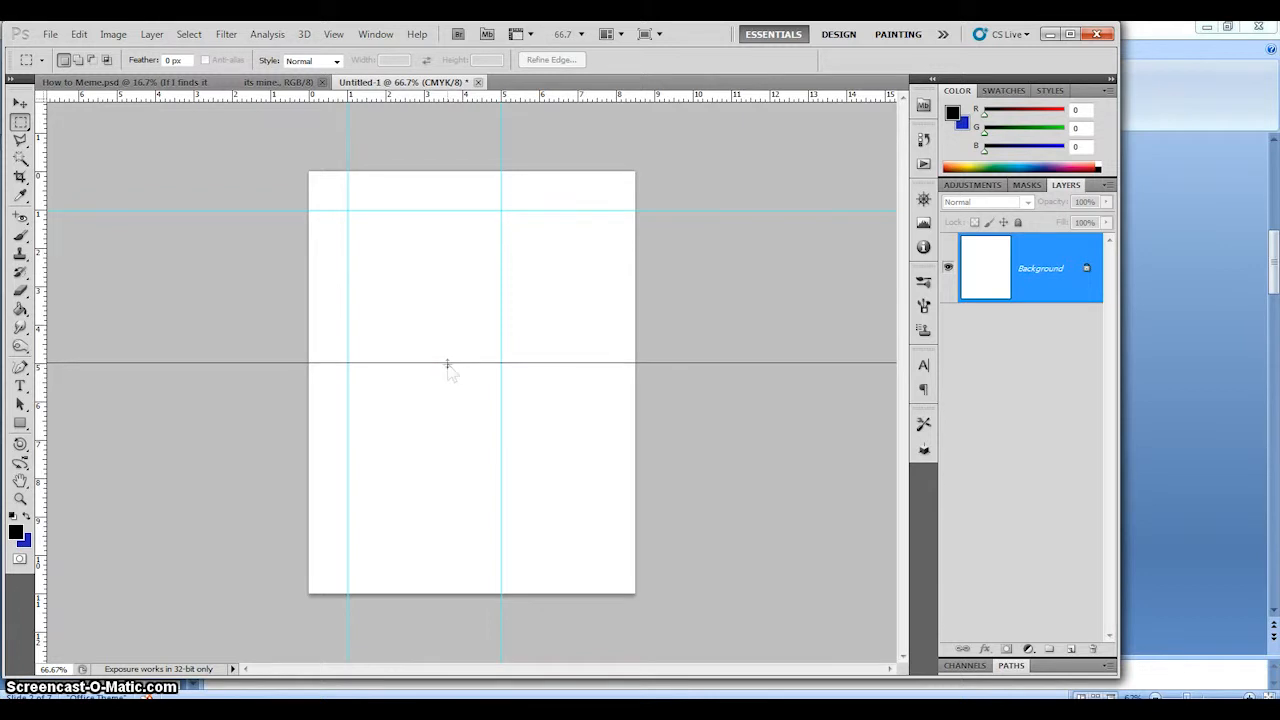
left_click_drag(448, 365, 448, 363)
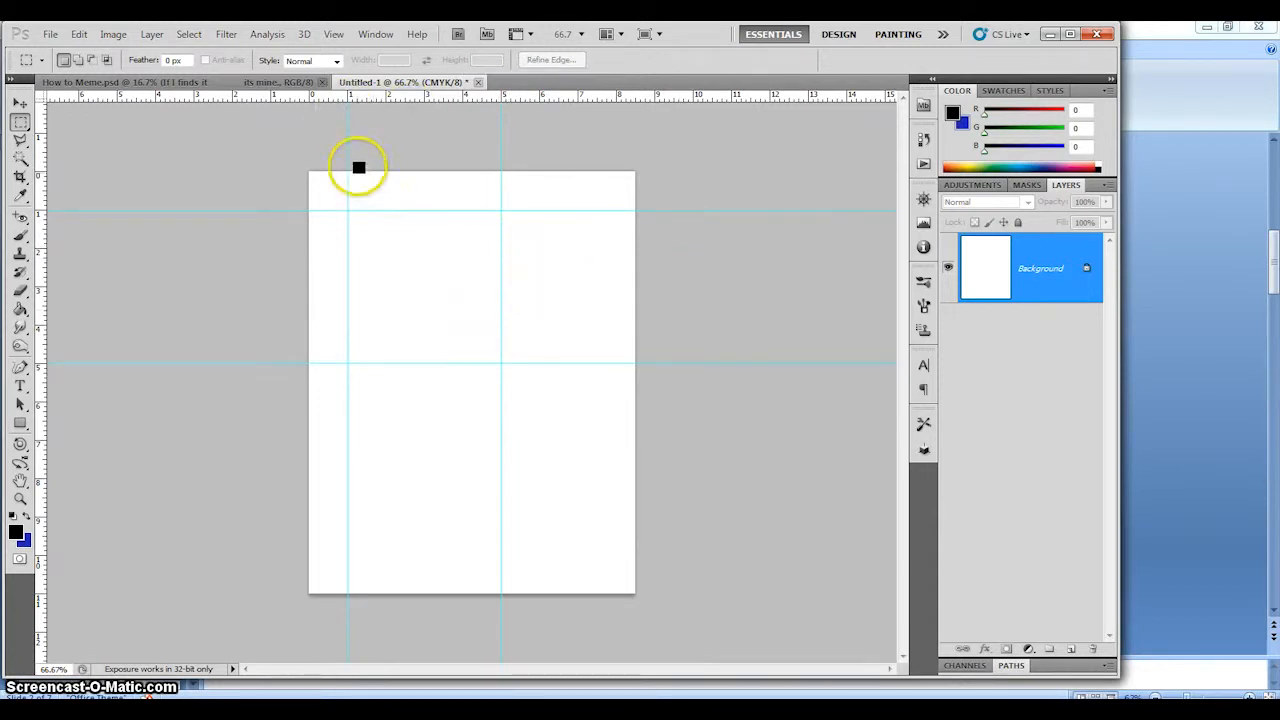
Step: Select the 4-inch square enclosed by the four guides with the Rectangular Marquee Tool
left_click(250, 82)
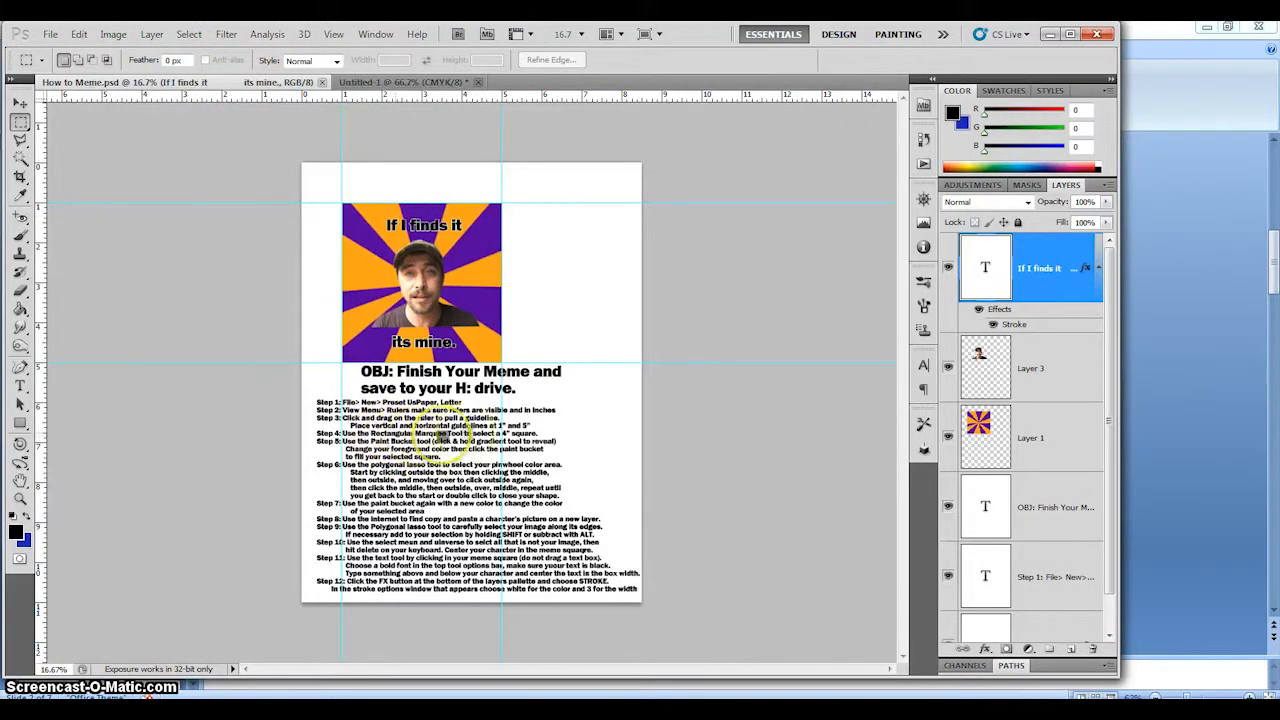
left_click(380, 84)
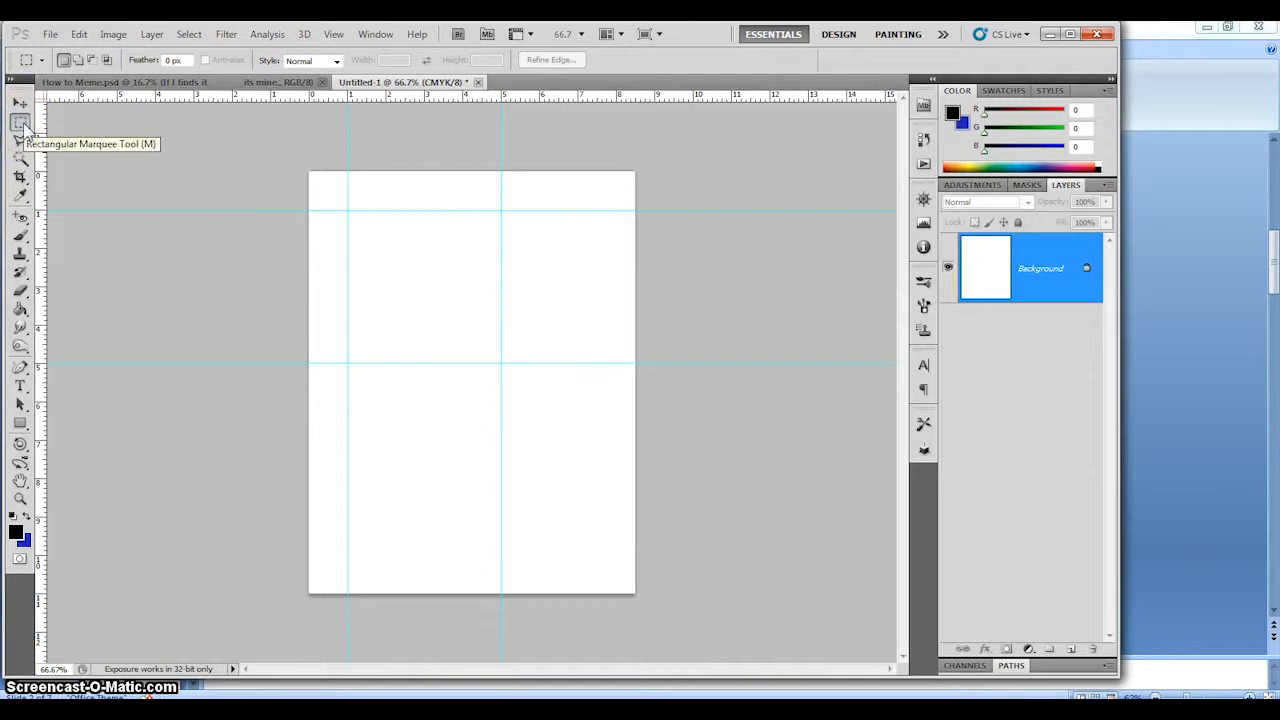
left_click_drag(20, 123, 78, 150)
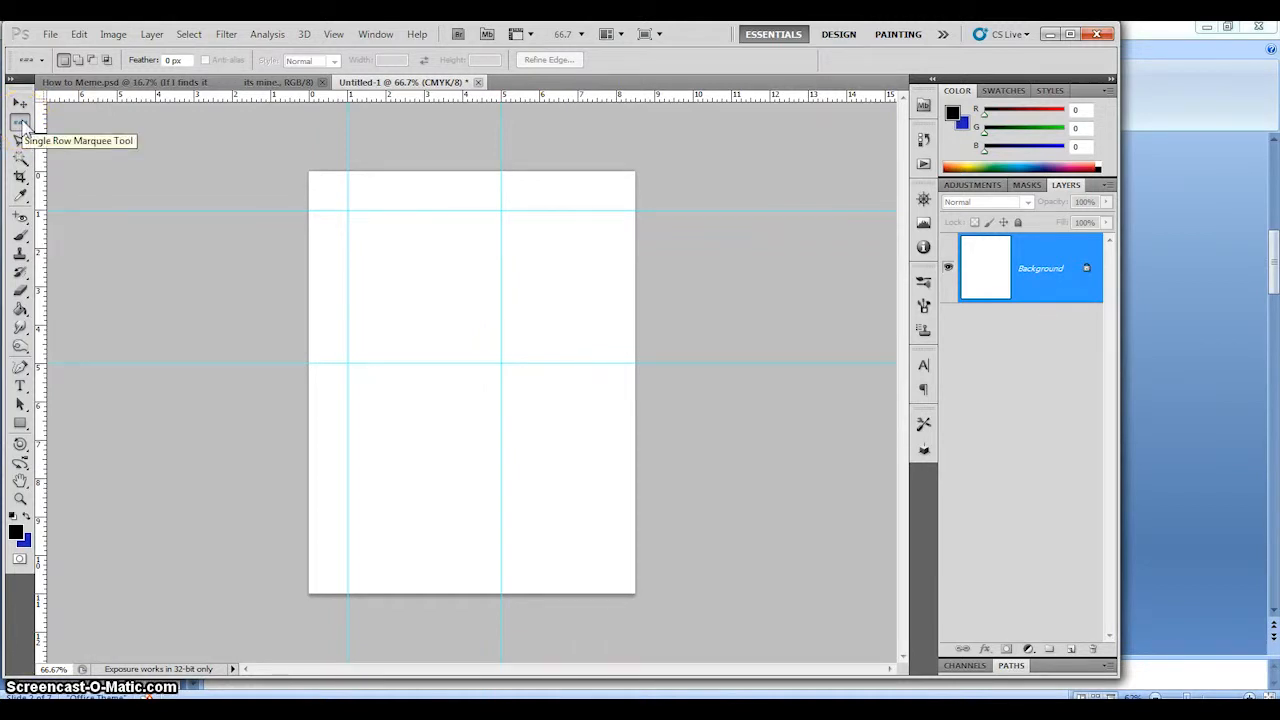
left_click(22, 124)
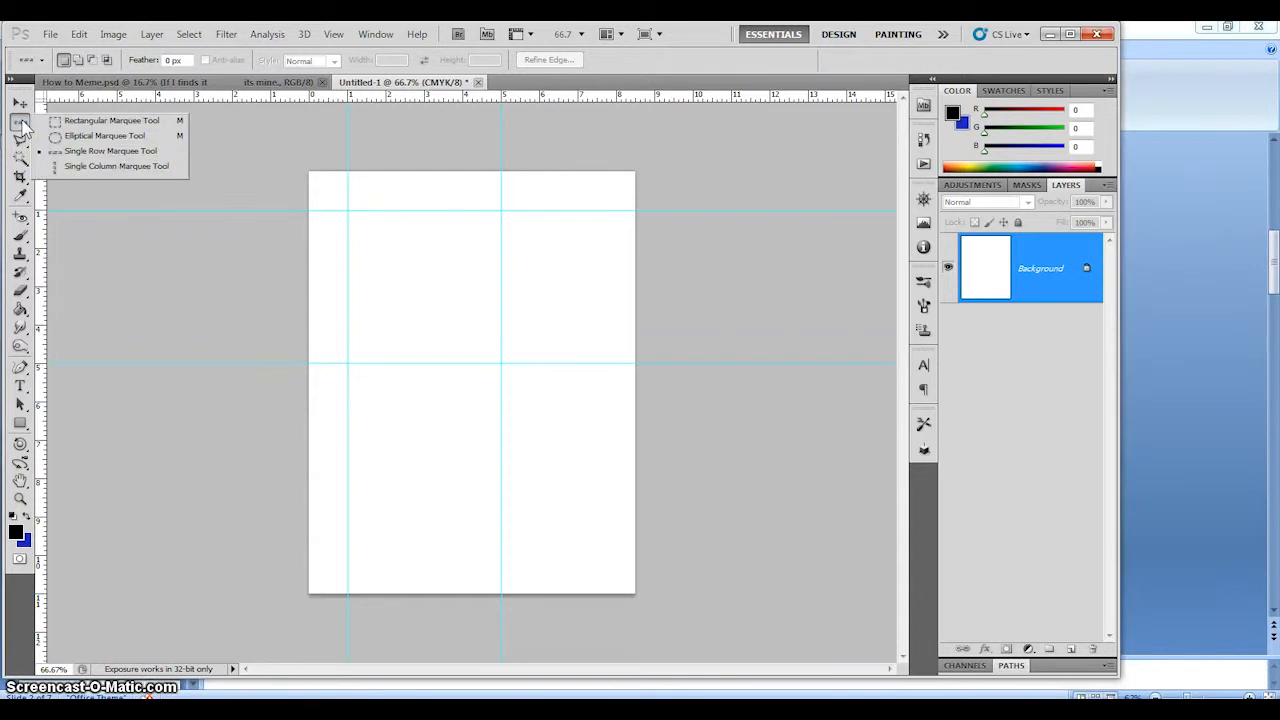
left_click(80, 123)
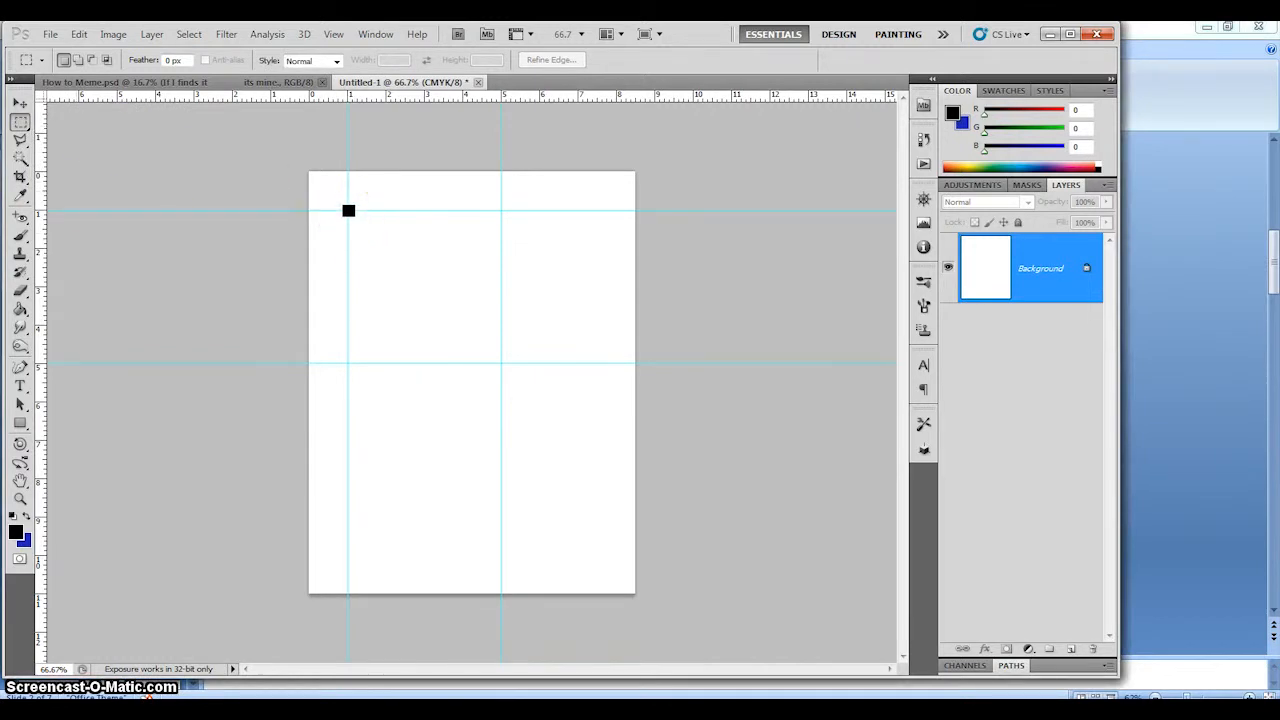
left_click_drag(466, 323, 481, 350)
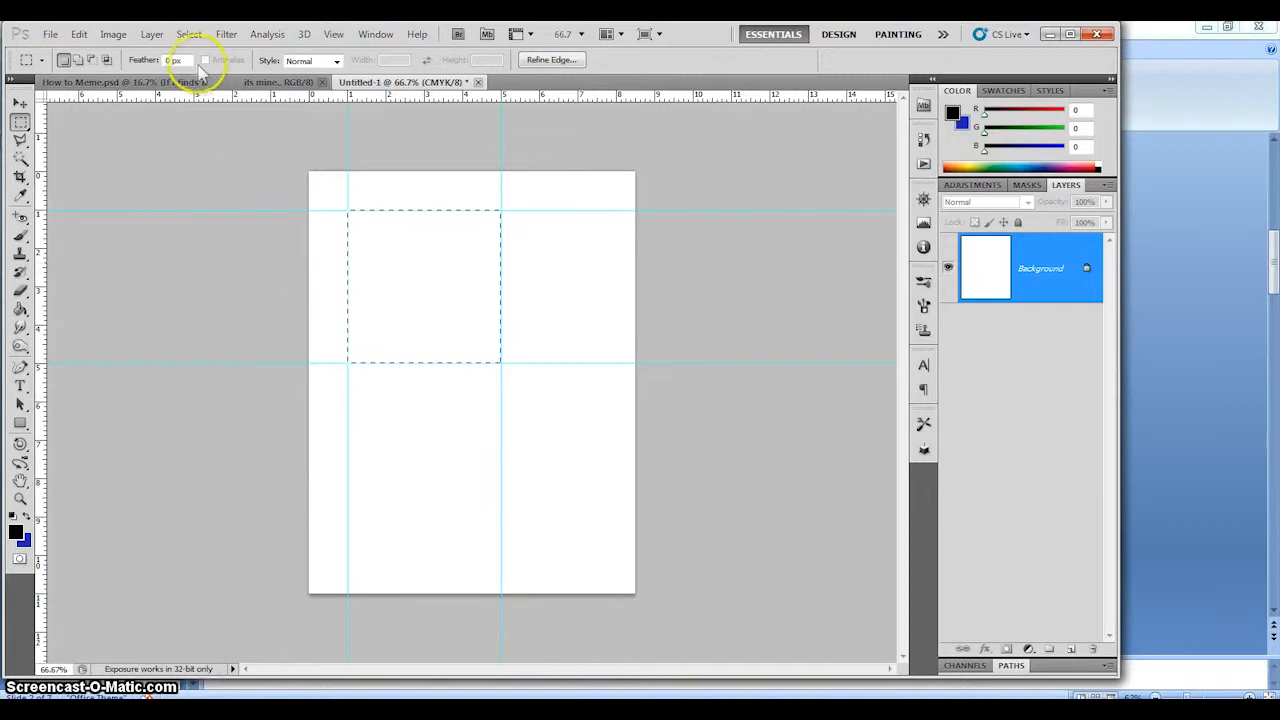
Step: Check the instructions in How to Meme.psd and activate the Paint Bucket Tool in the untitled document
left_click(200, 82)
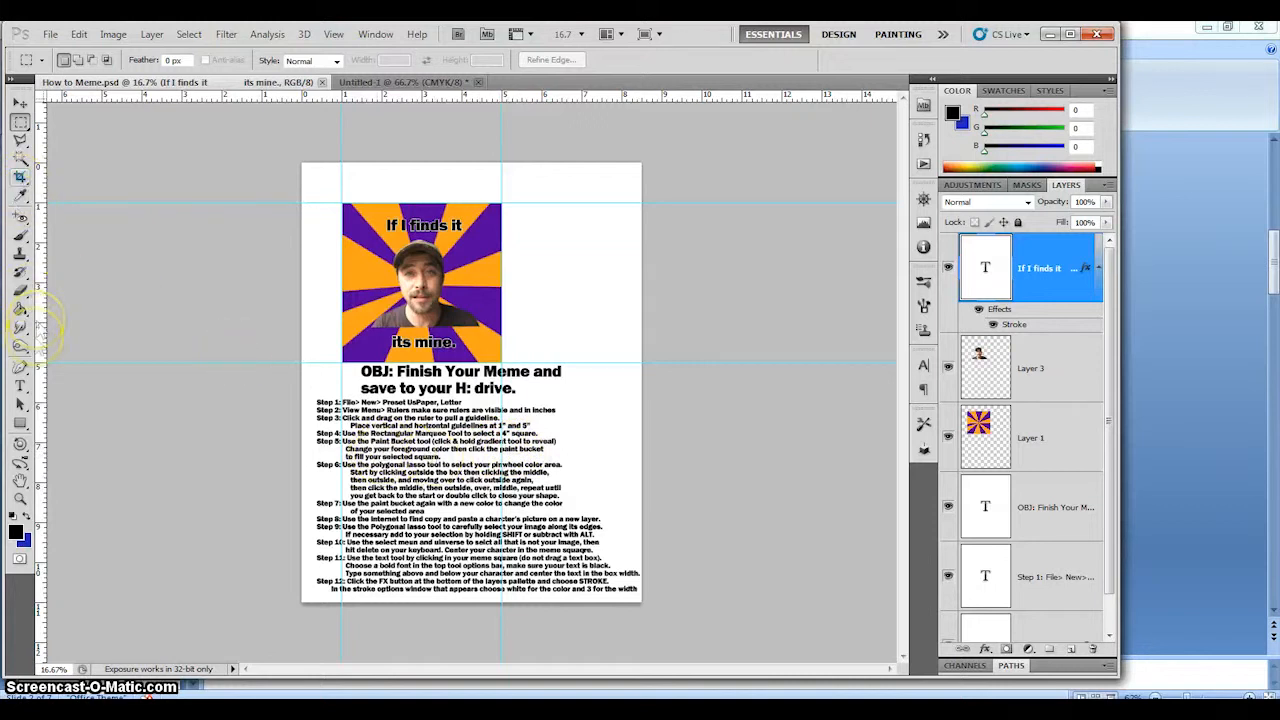
left_click(20, 311)
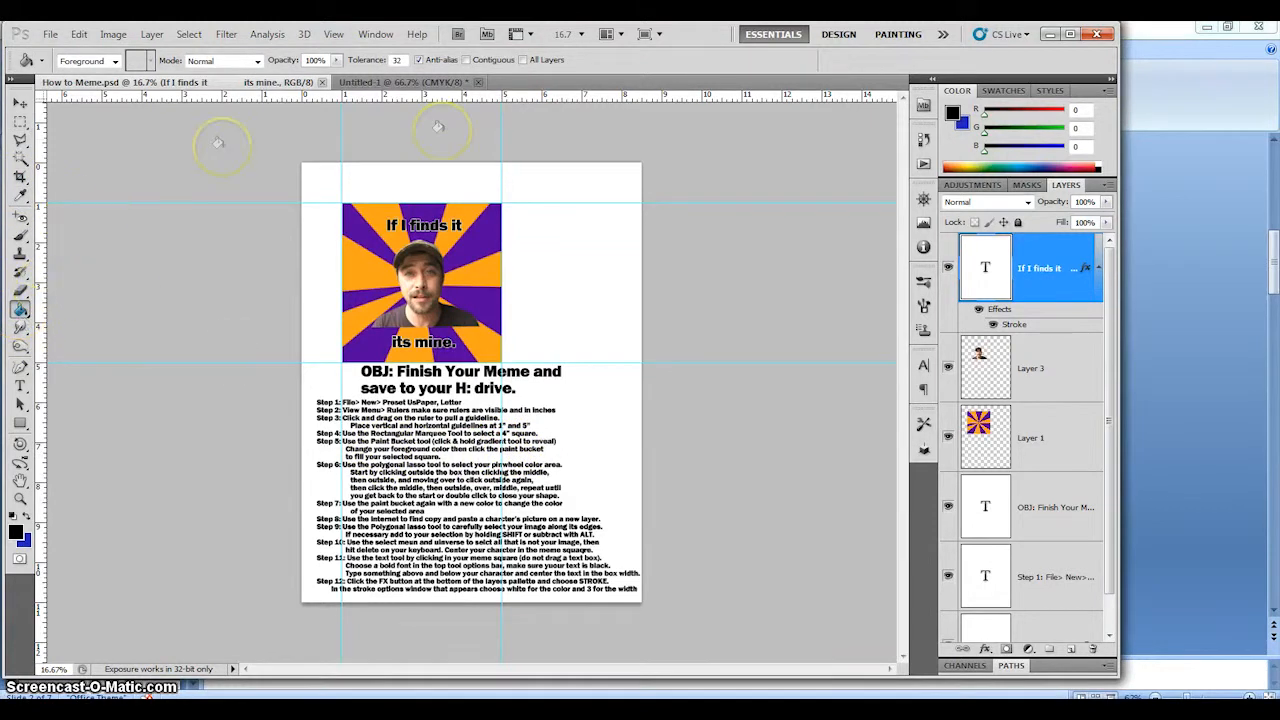
left_click(401, 84)
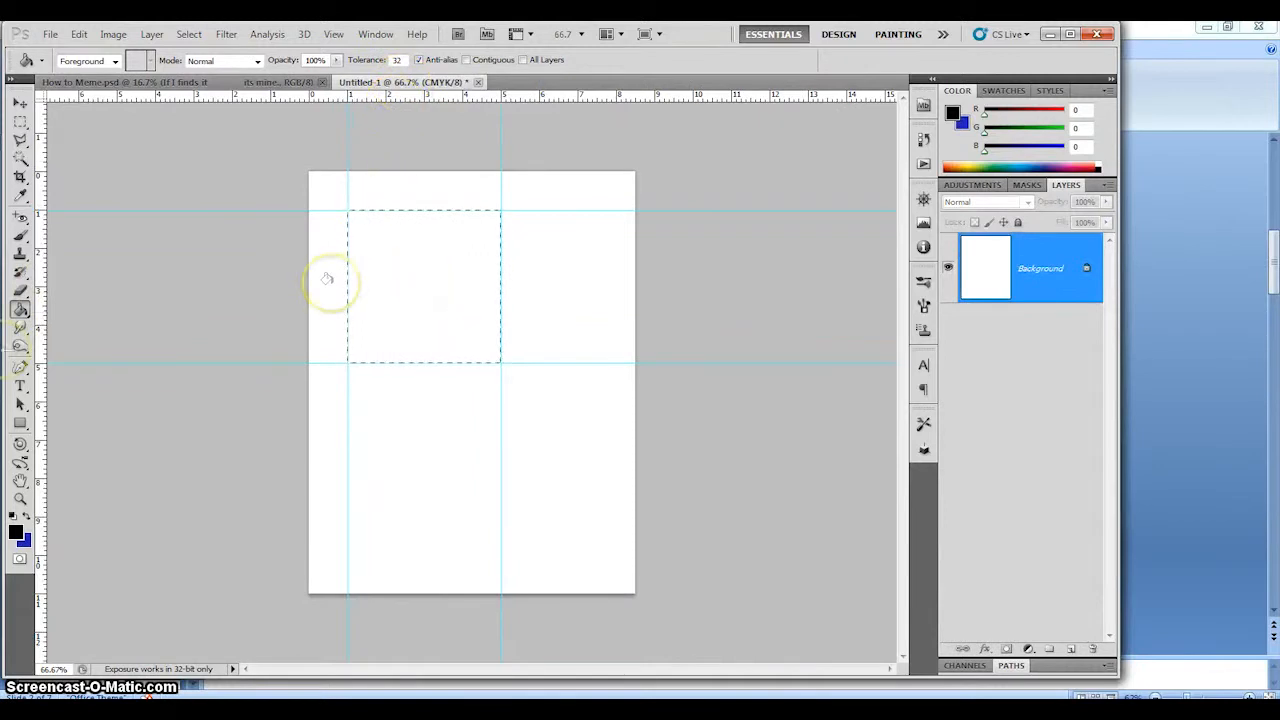
left_click(20, 311)
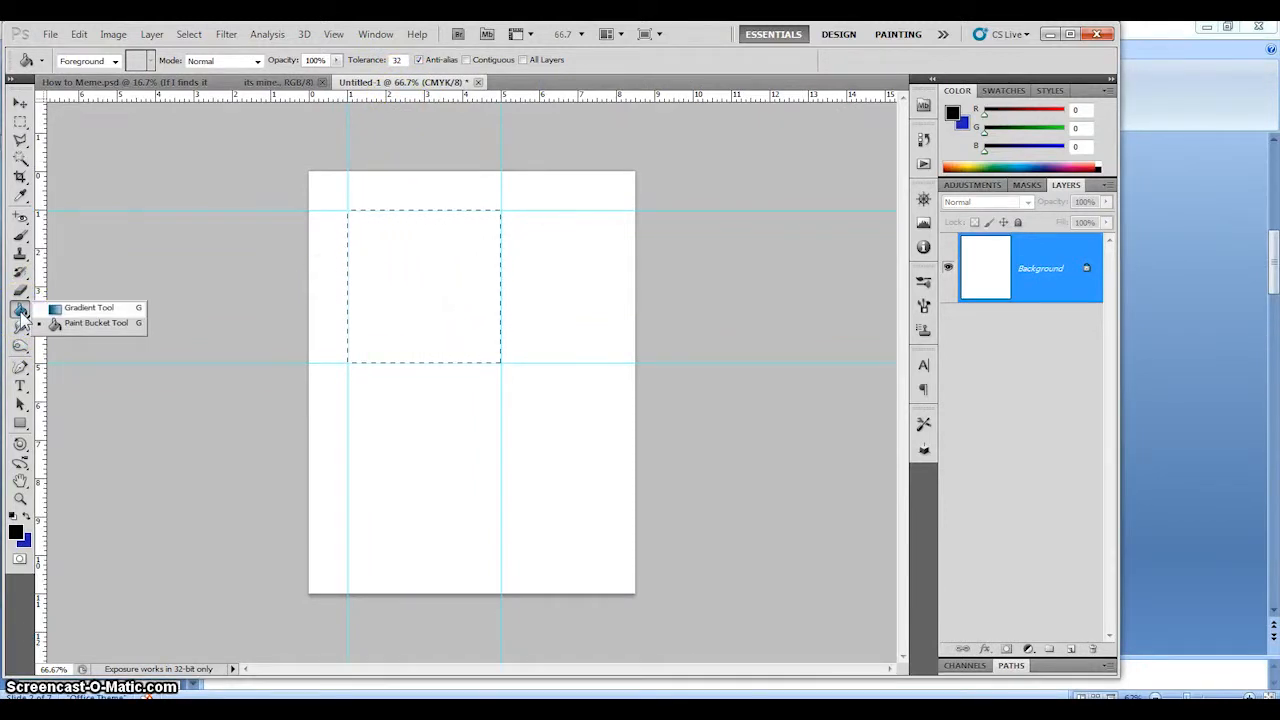
left_click(24, 312)
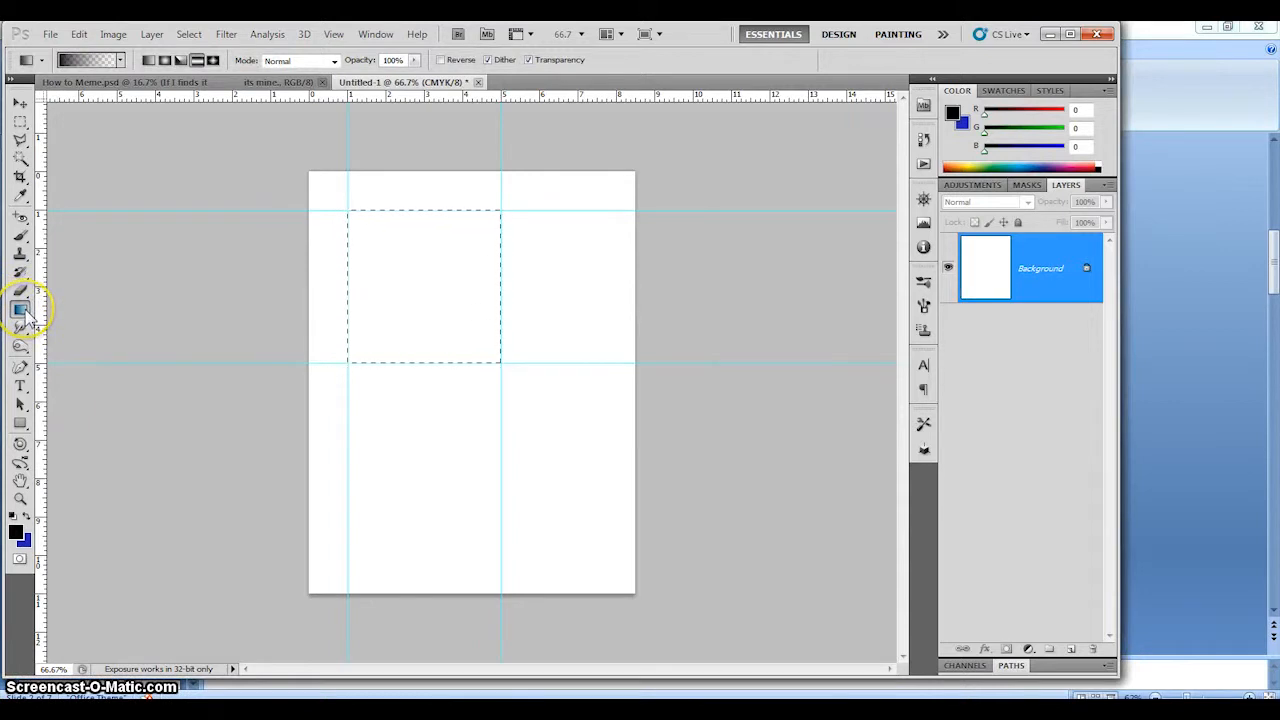
left_click(24, 313)
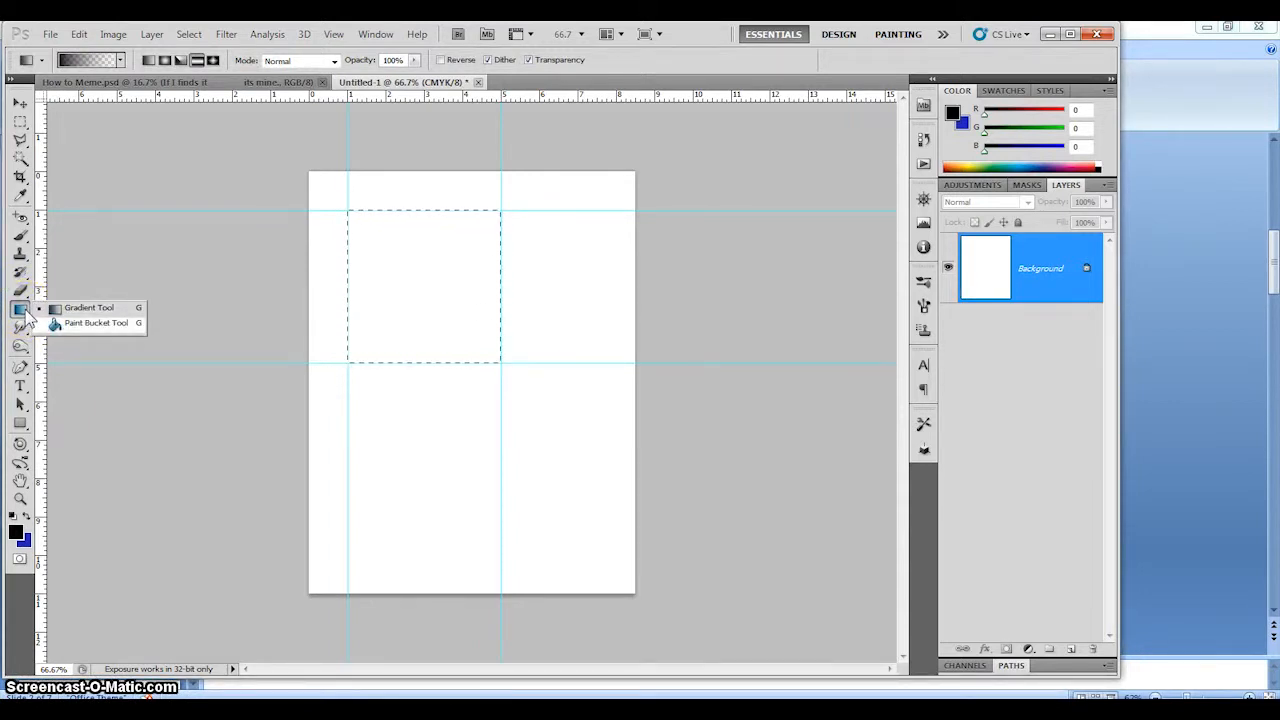
left_click(91, 325)
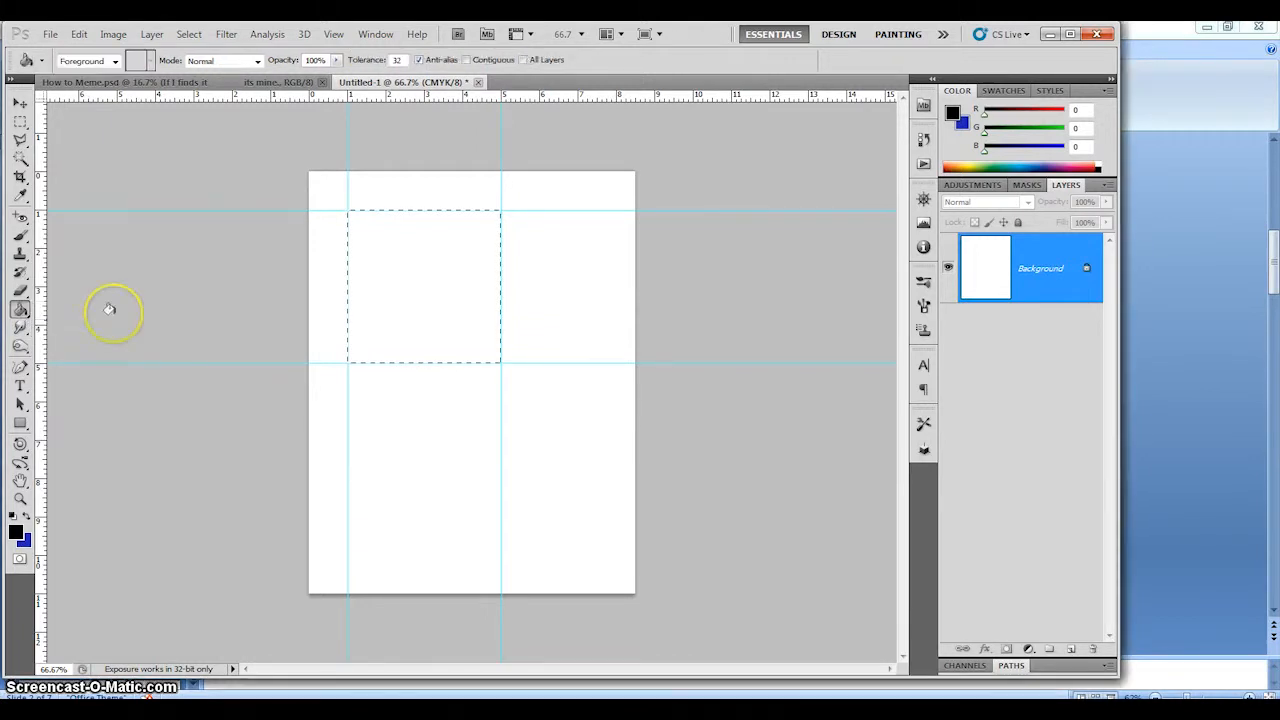
Step: Swap the foreground and background colors, and set the foreground to purple with RGB values 182, 29, 188
left_click(26, 516)
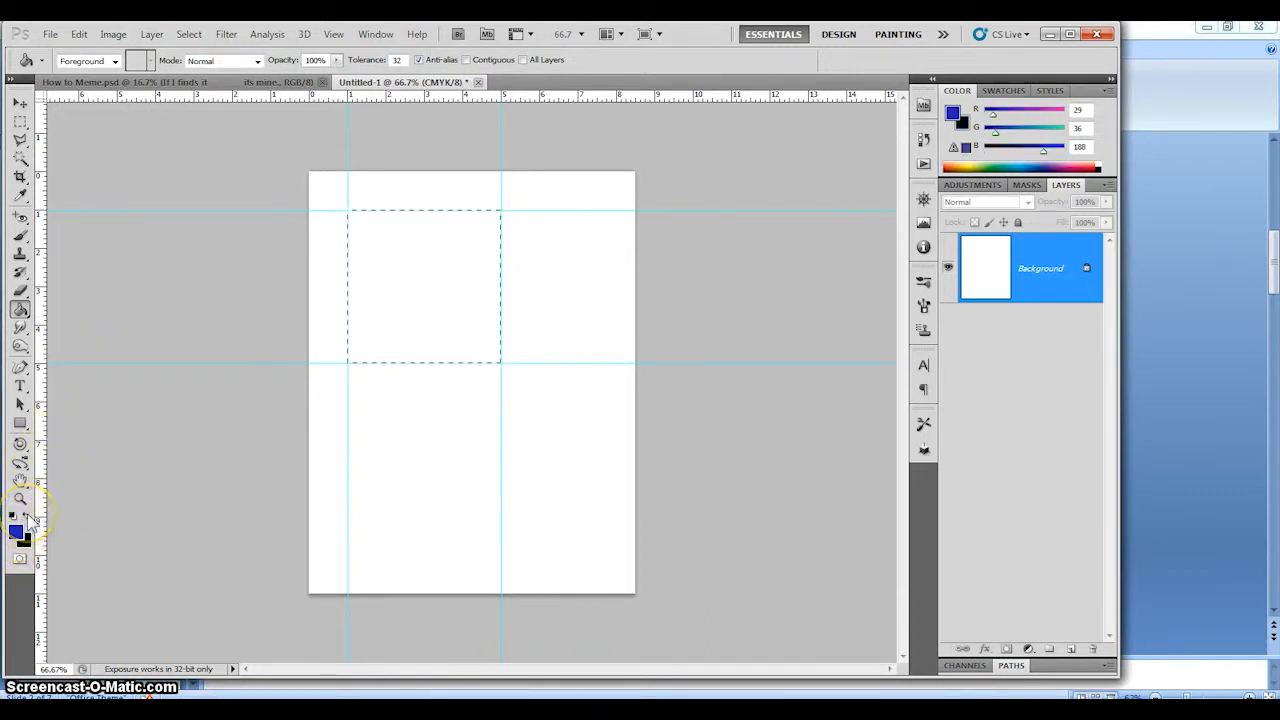
left_click(29, 524)
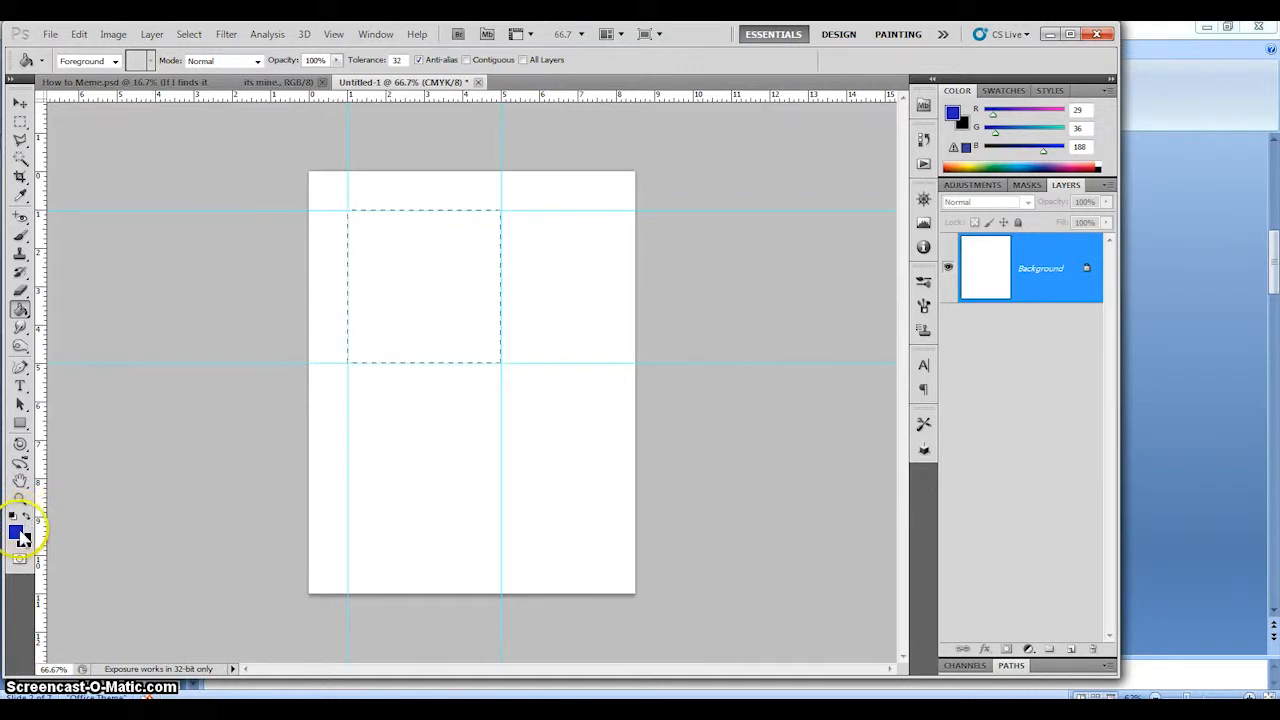
left_click(19, 532)
left_click_drag(829, 262, 818, 232)
left_click(986, 194)
key("g")
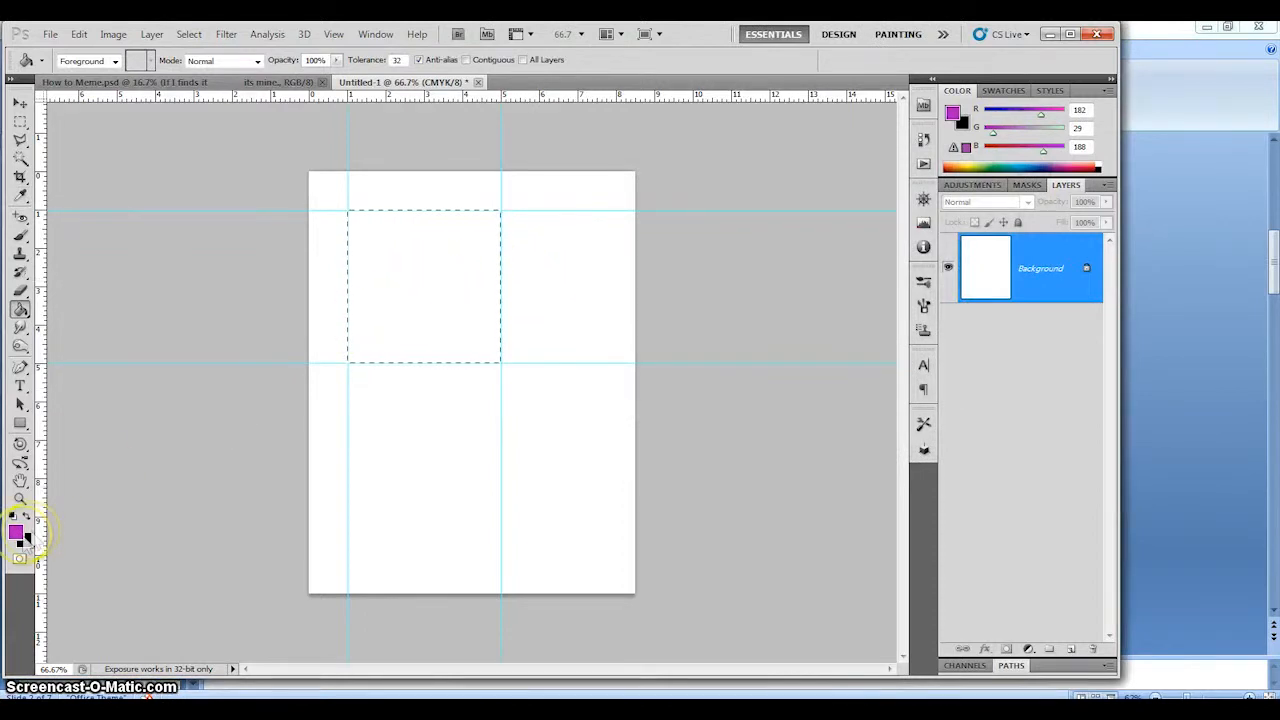
Step: Change the foreground to the in-gamut purple #a7479b and fill the selected 4-inch square with it
left_click(18, 534)
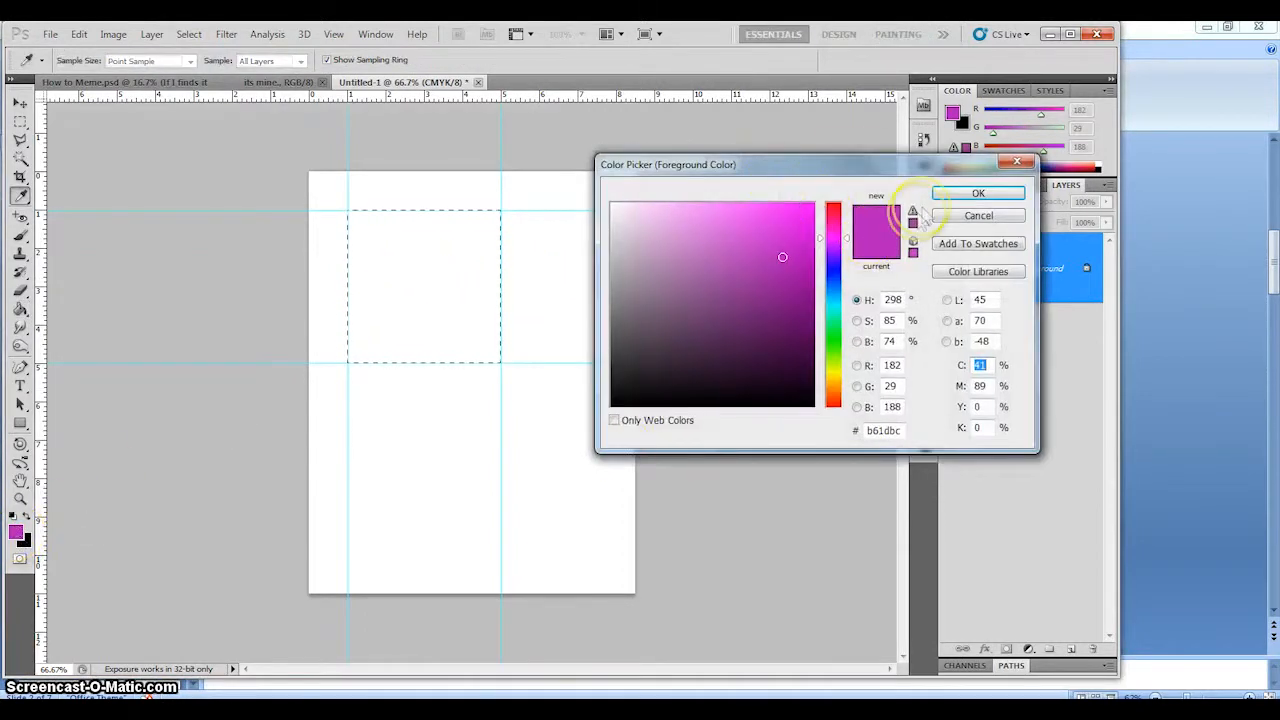
left_click(793, 237)
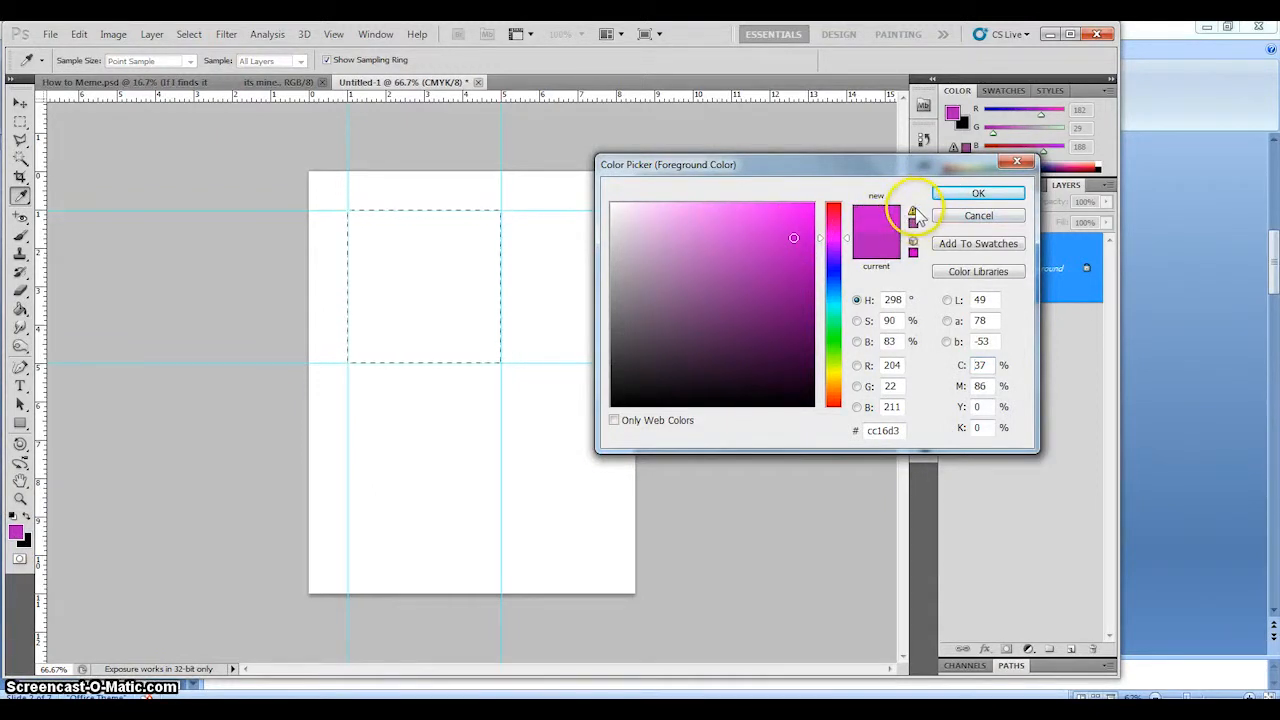
left_click(912, 214)
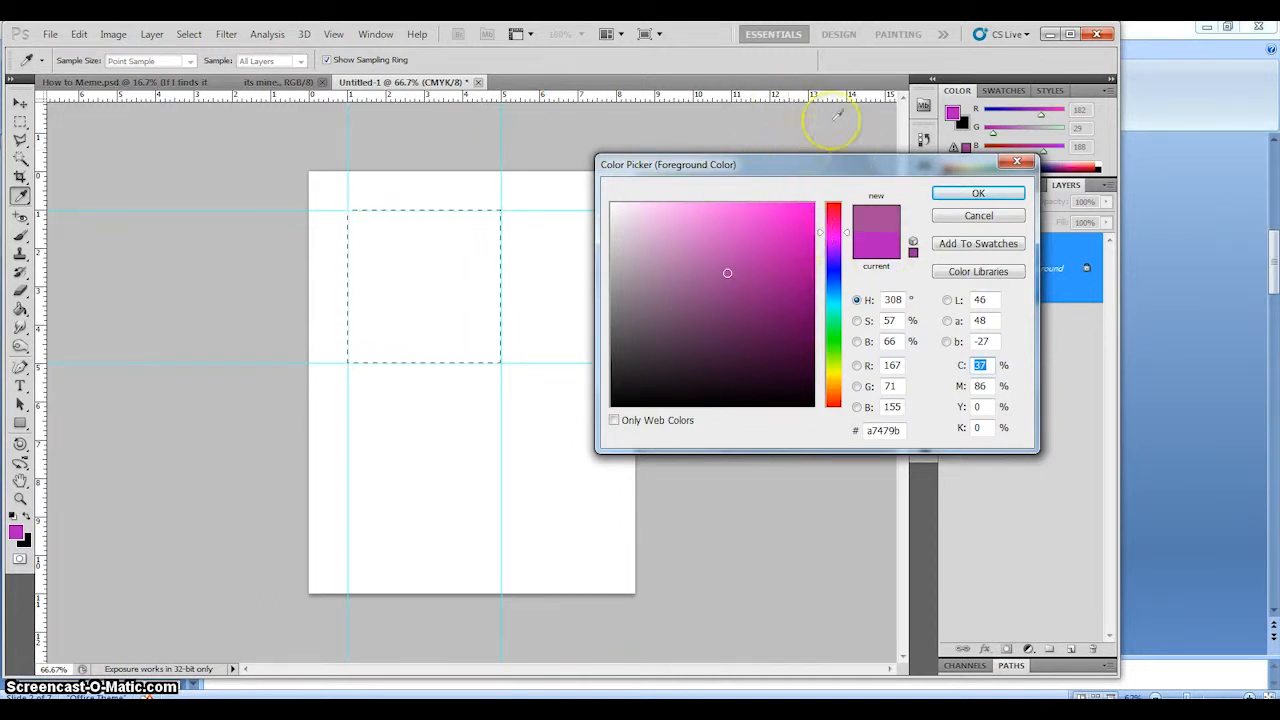
left_click(990, 200)
key("g")
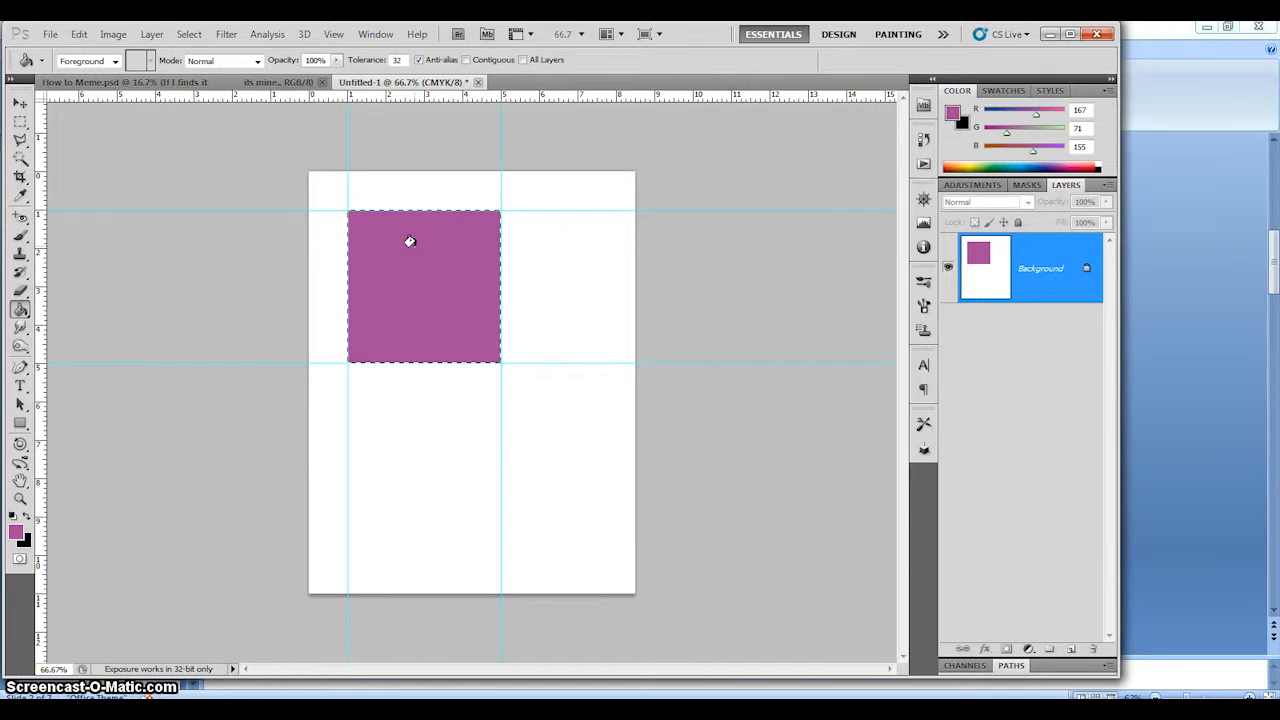
Step: Check the pinwheel instructions in How to Meme.psd and select five wedges radiating from the purple square's center past its edges with the Polygonal Lasso Tool
left_click(160, 84)
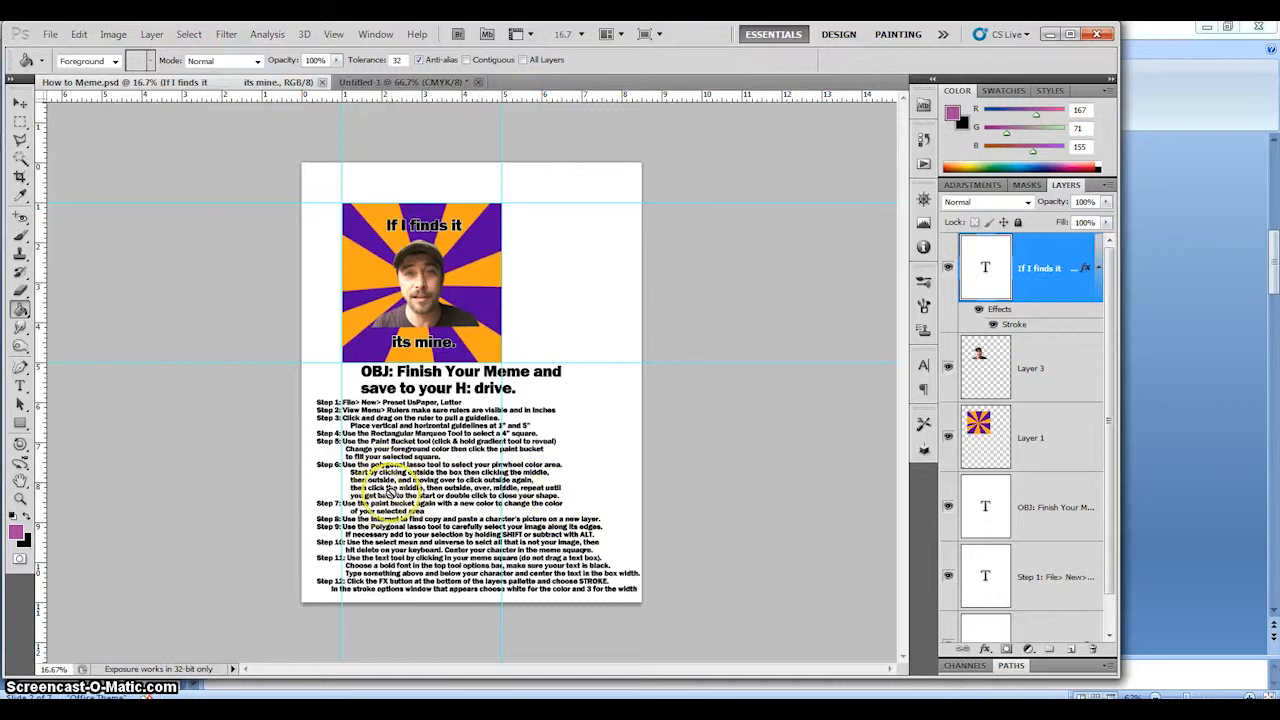
left_click(388, 84)
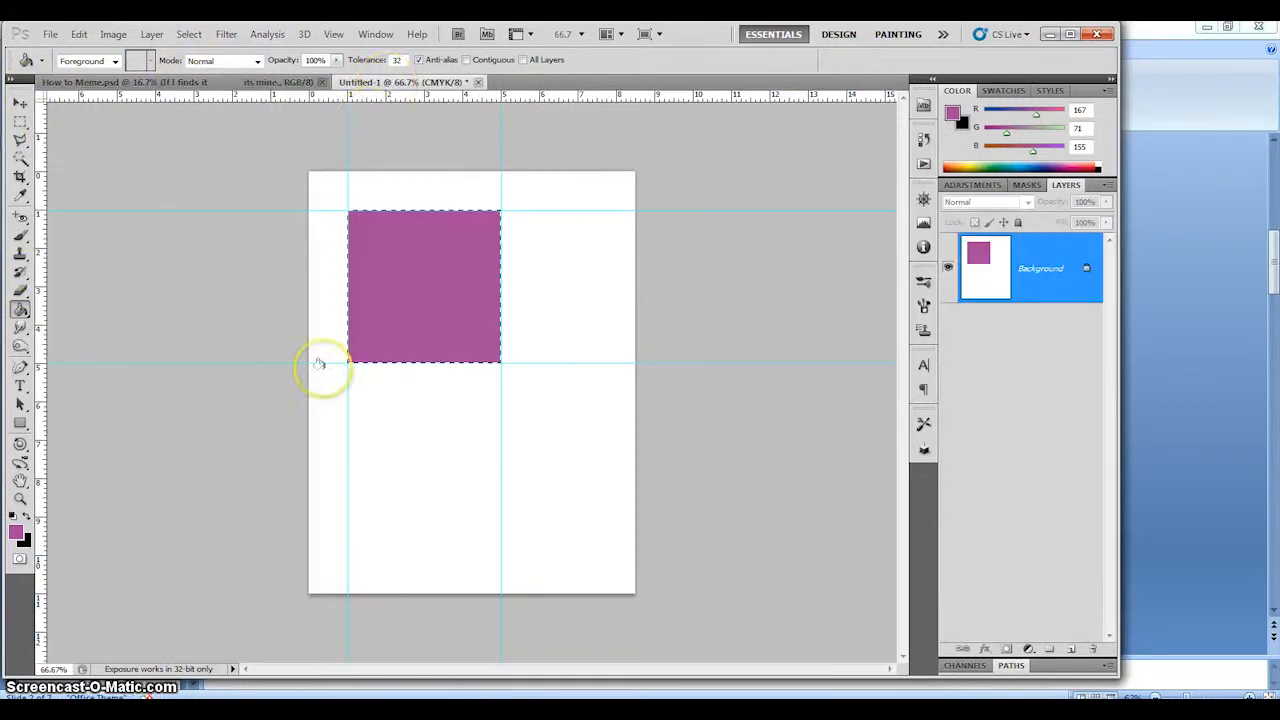
left_click(20, 142)
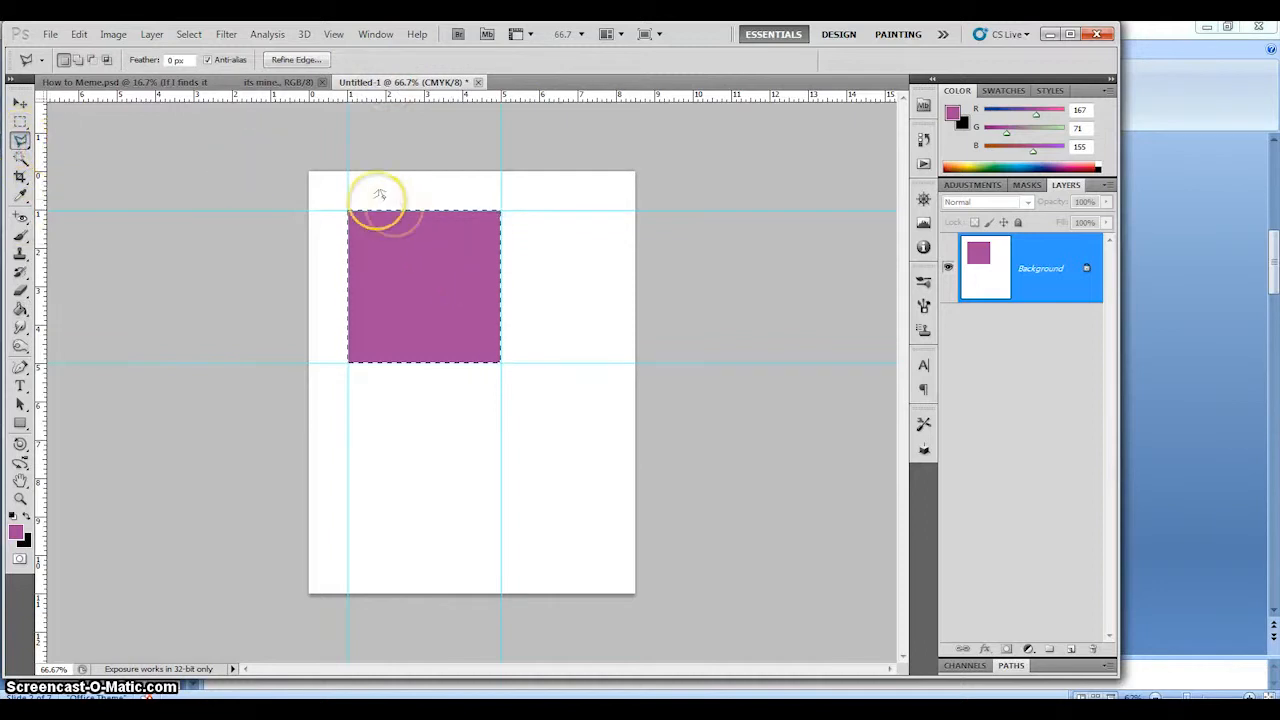
left_click(335, 189)
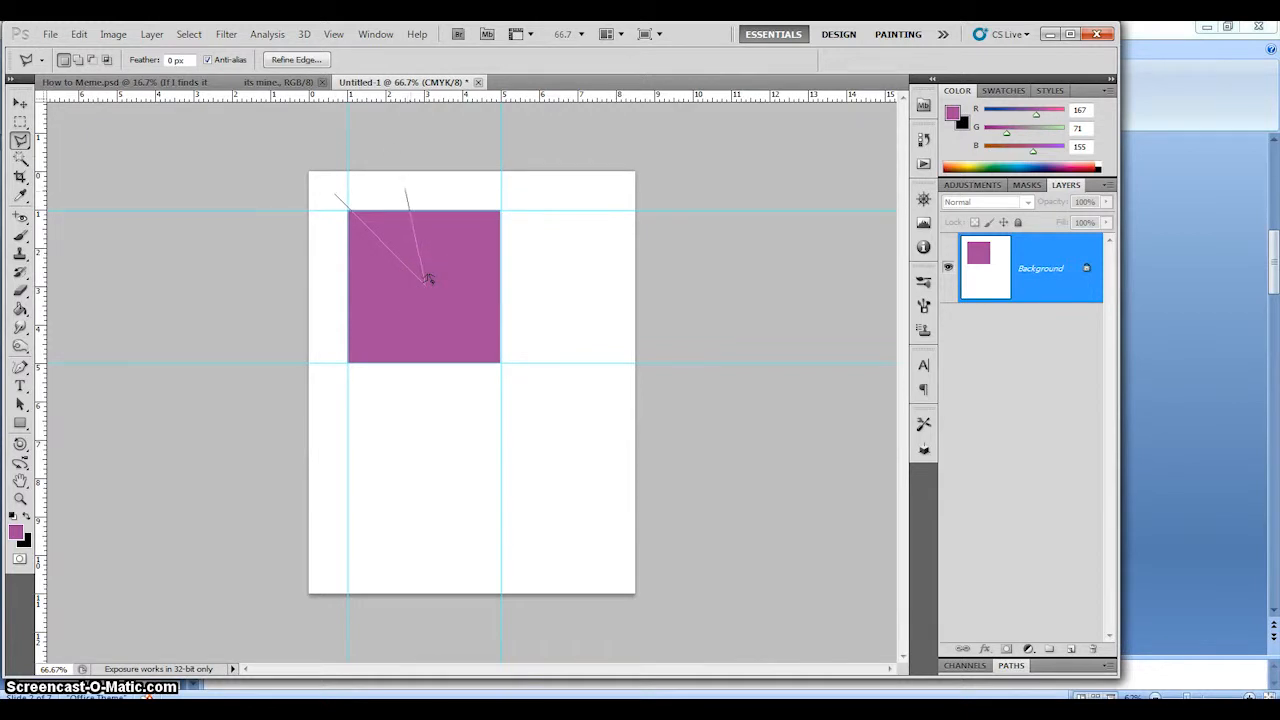
left_click(407, 188)
left_click(475, 187)
left_click(523, 230)
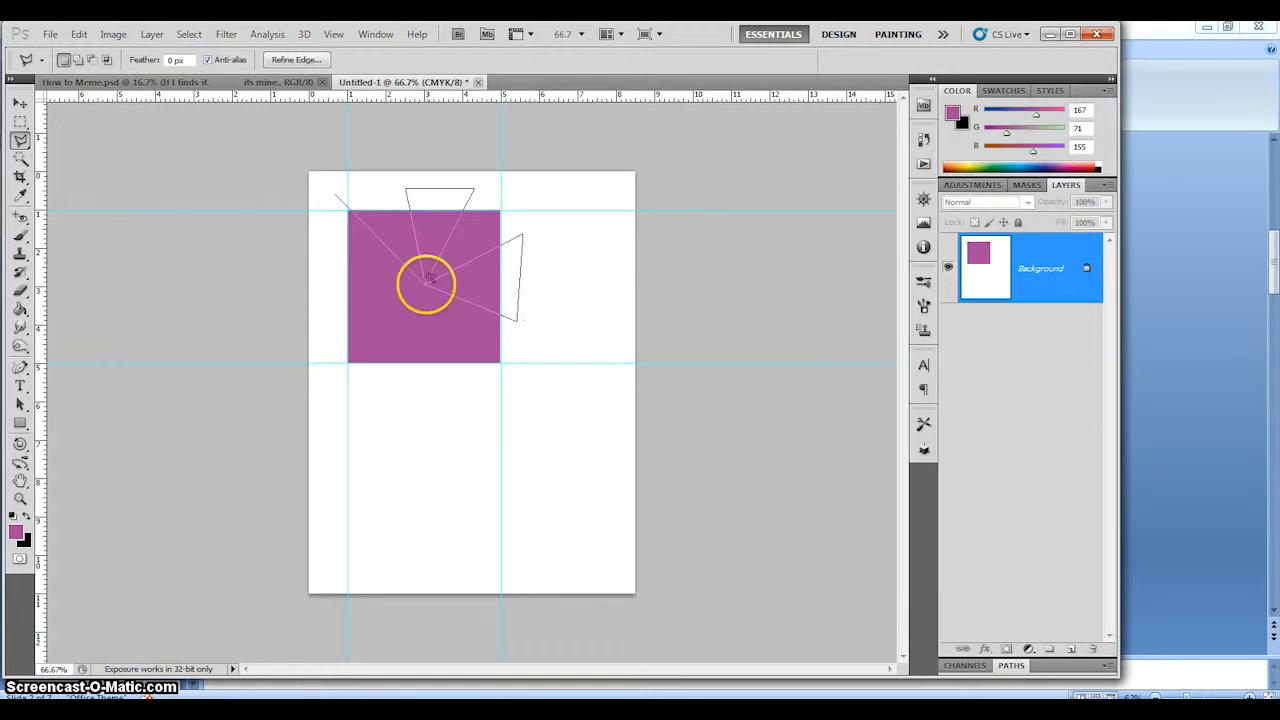
left_click(482, 368)
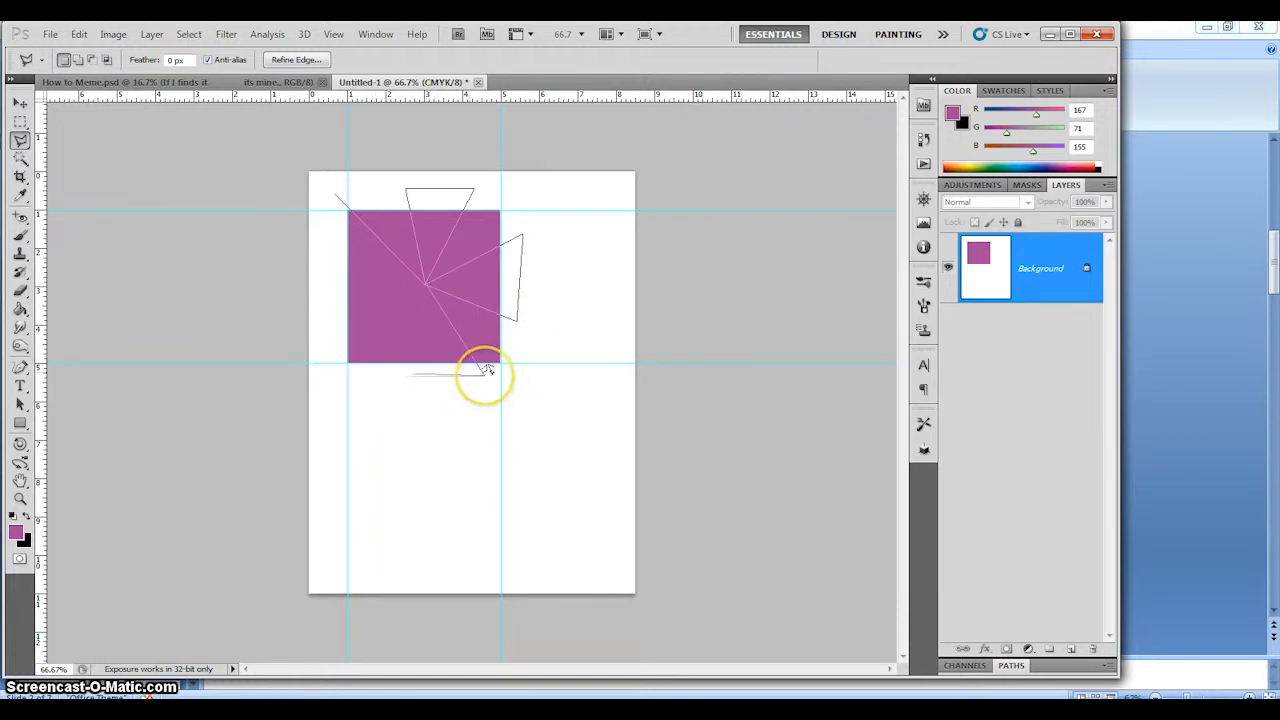
left_click(408, 376)
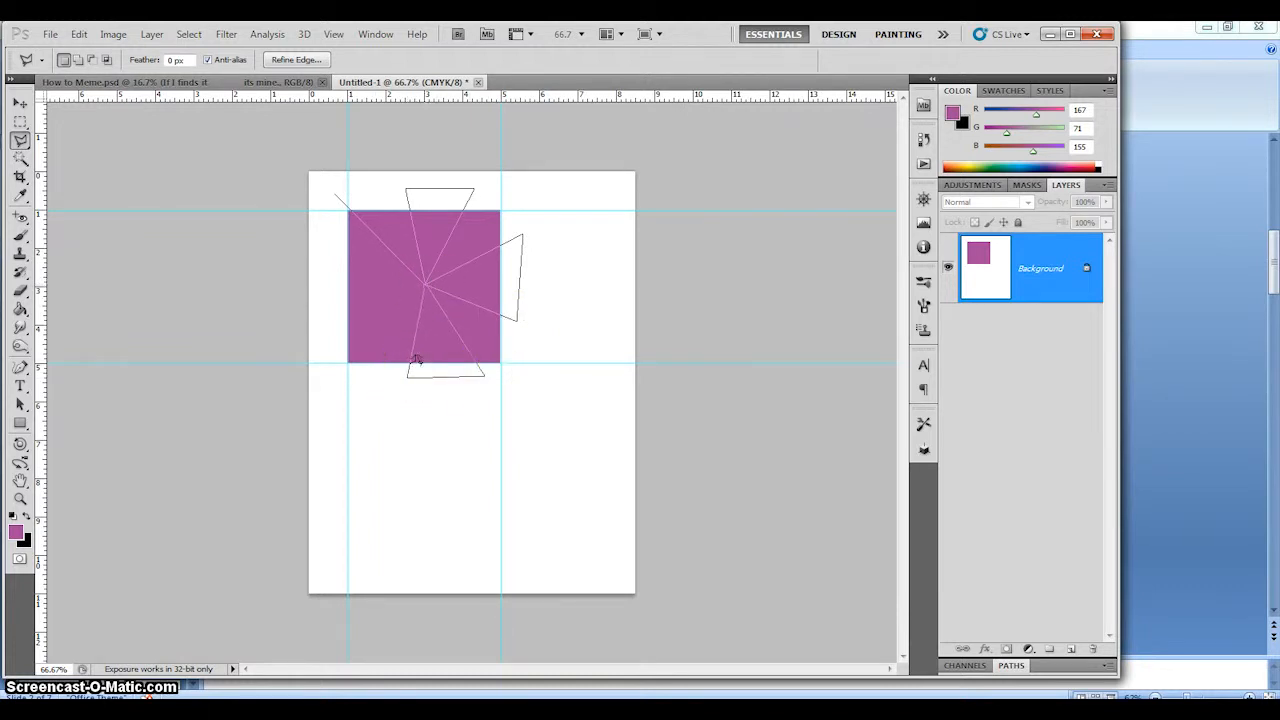
left_click(323, 367)
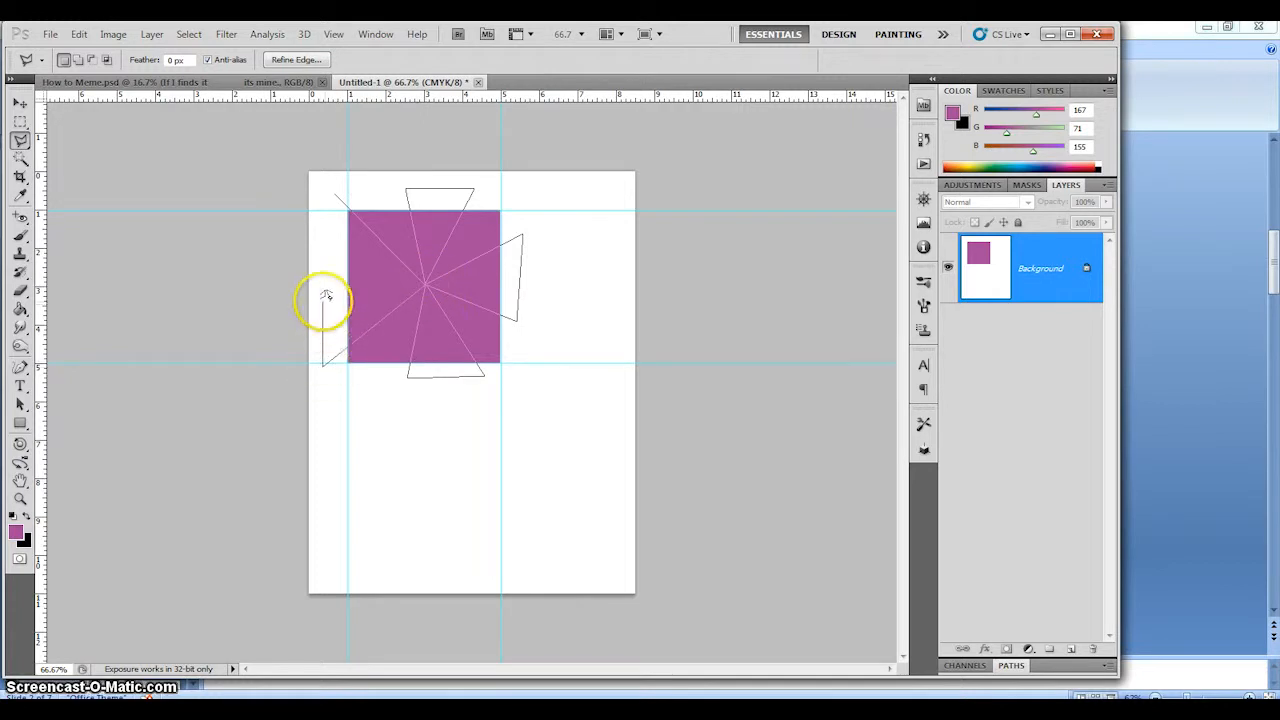
left_click(323, 302)
left_click(421, 284)
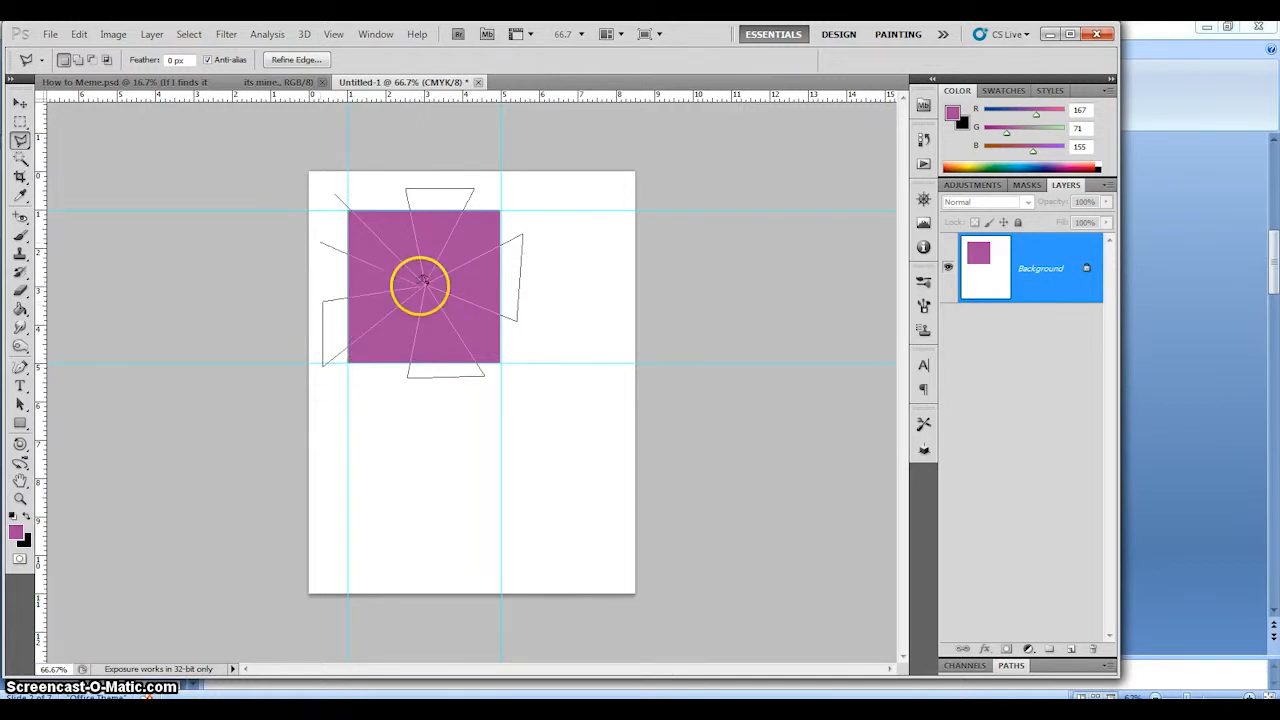
left_click(322, 235)
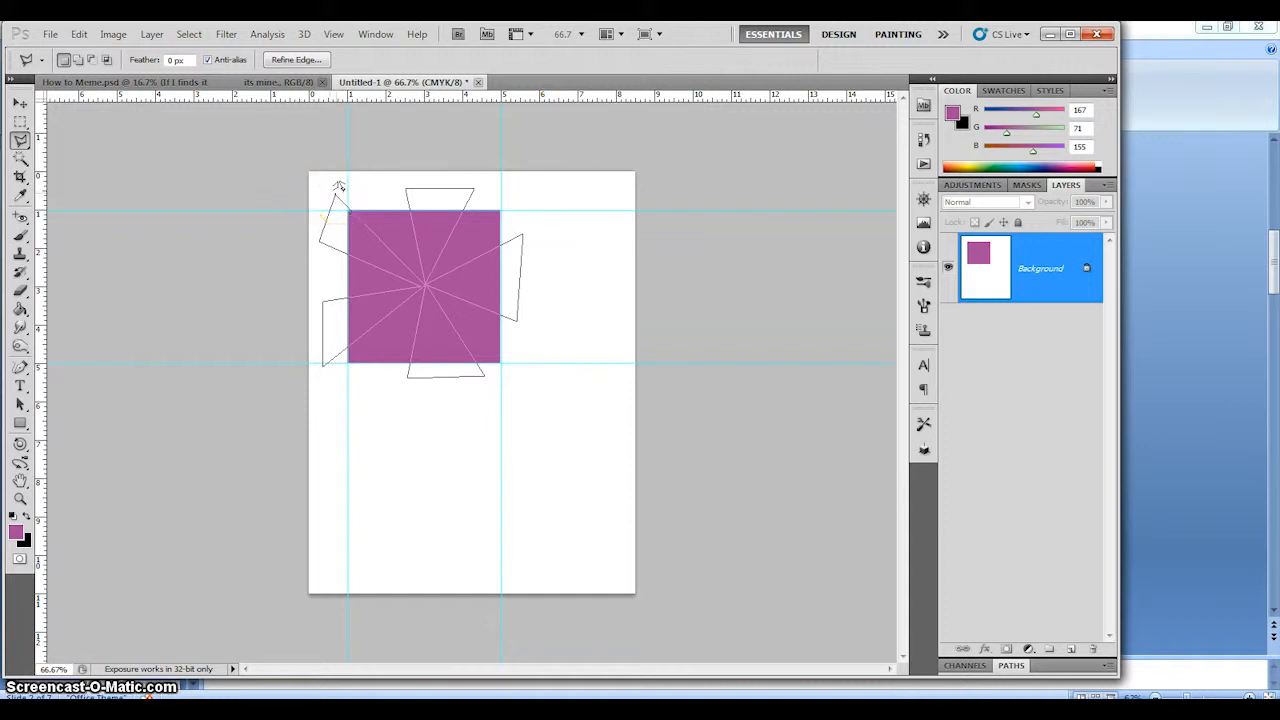
left_click(338, 188)
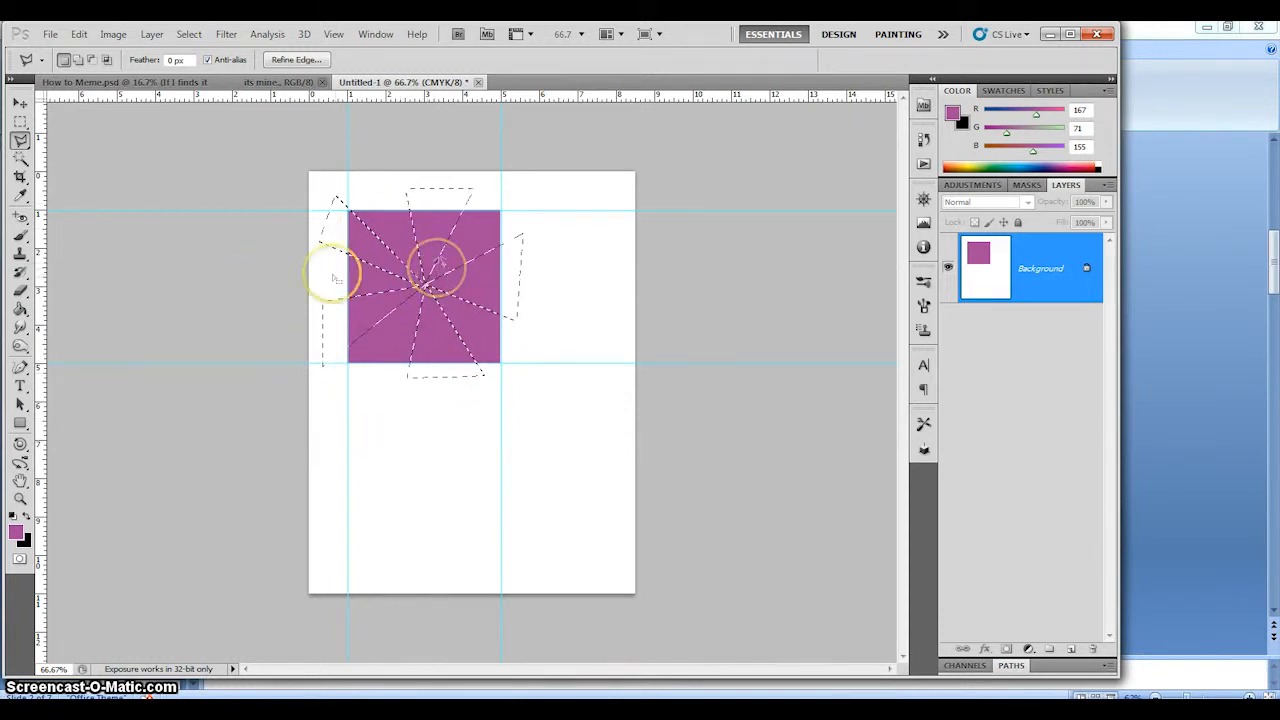
Step: Swap the foreground and background colors and fill the five selected pinwheel wedges with black using the Paint Bucket Tool
left_click(20, 310)
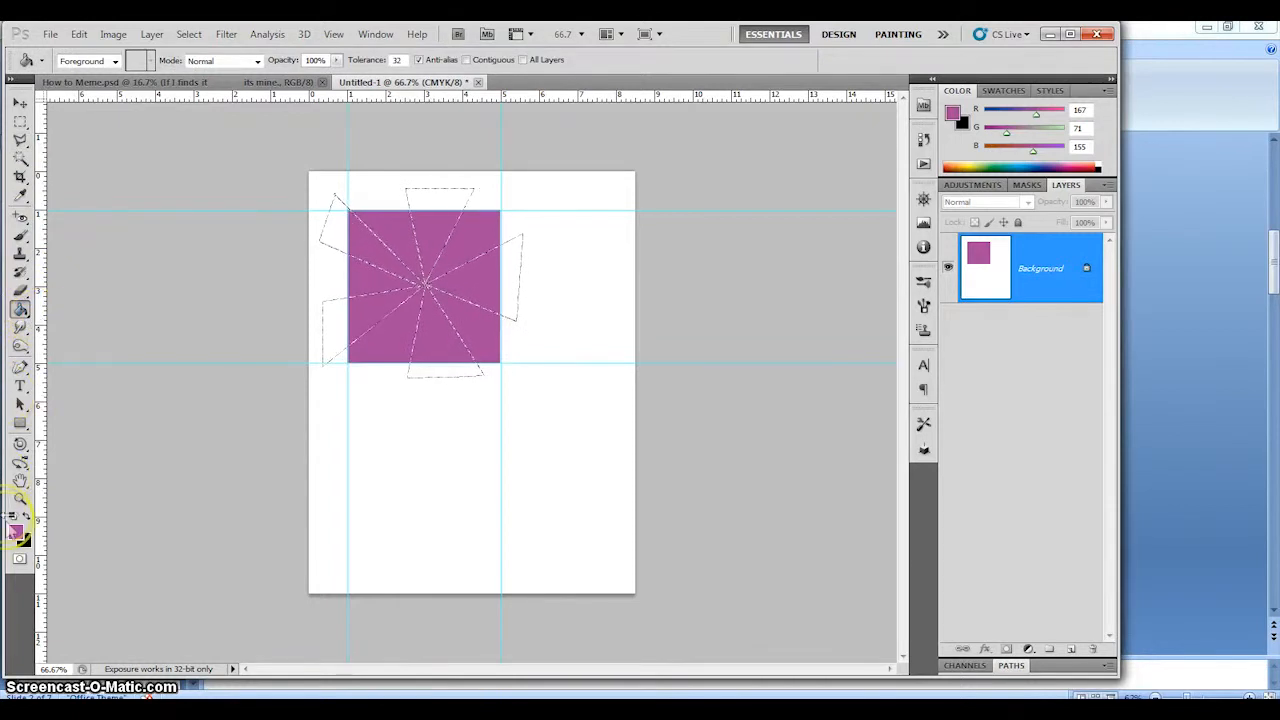
left_click(27, 517)
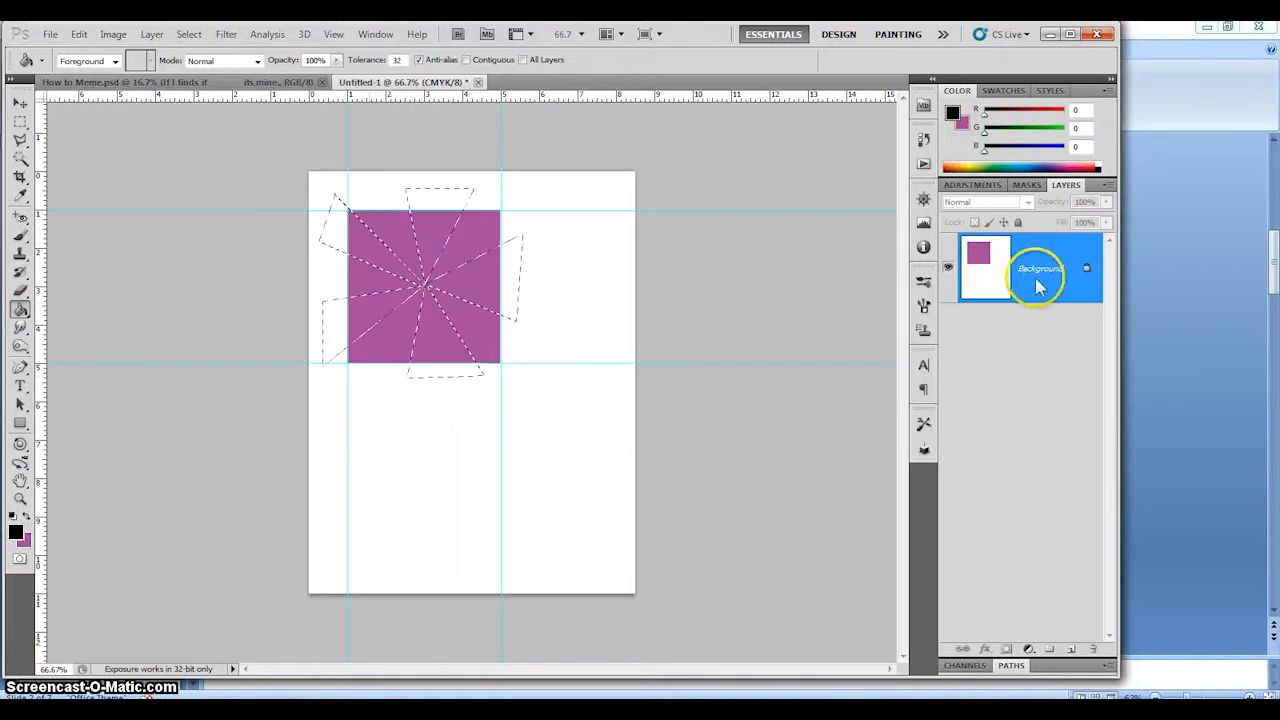
left_click(369, 240)
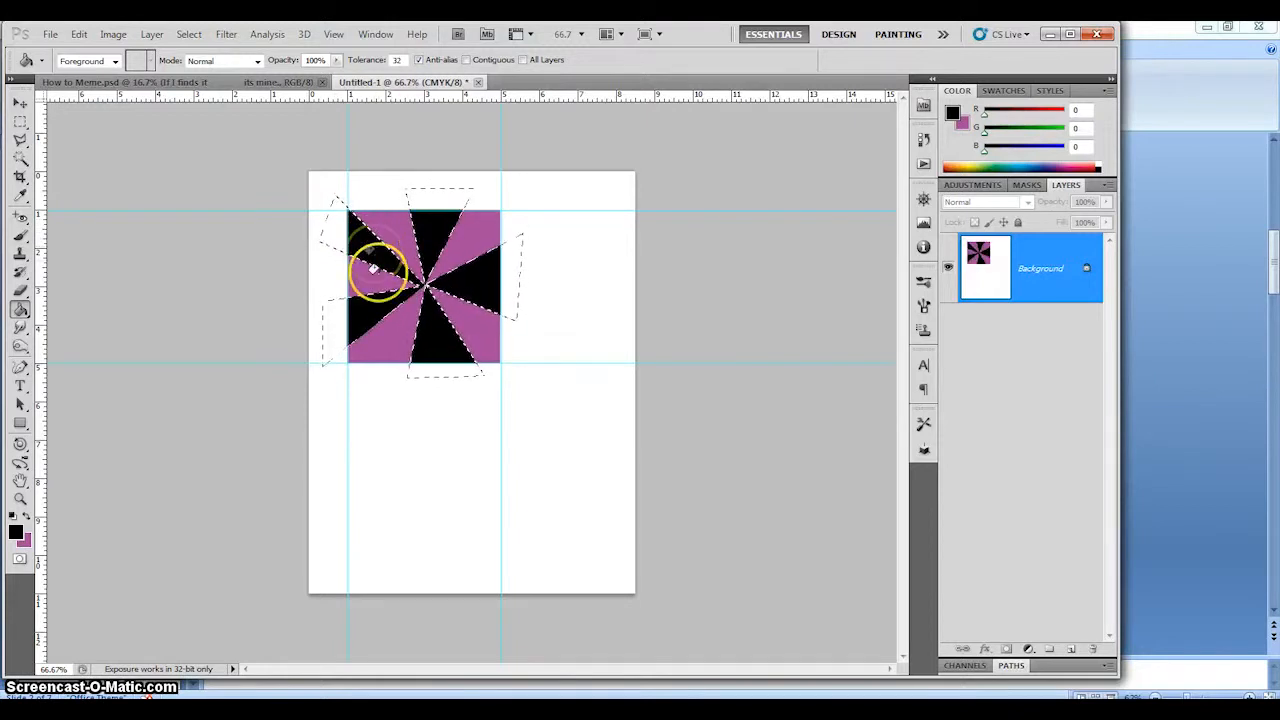
left_click(463, 358)
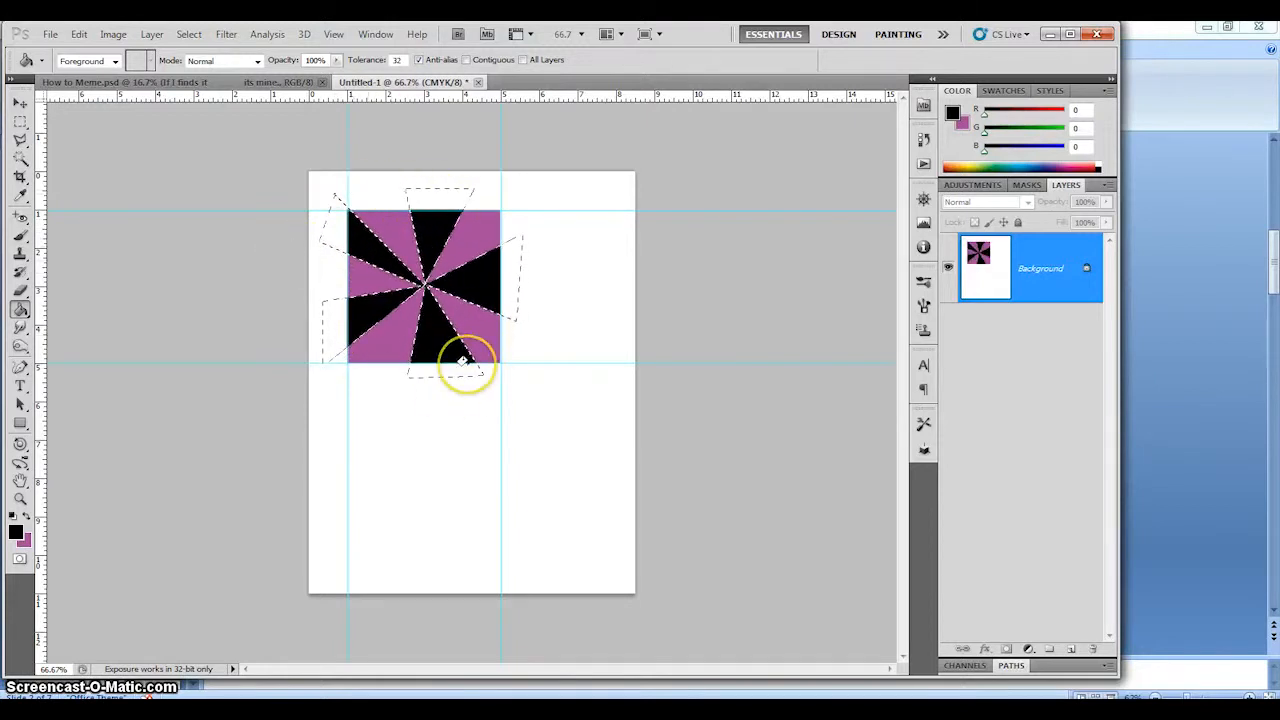
Step: Check the next instructions in How to Meme.psd, deselect the wedges in the untitled document and add a new empty layer above the background
left_click(210, 84)
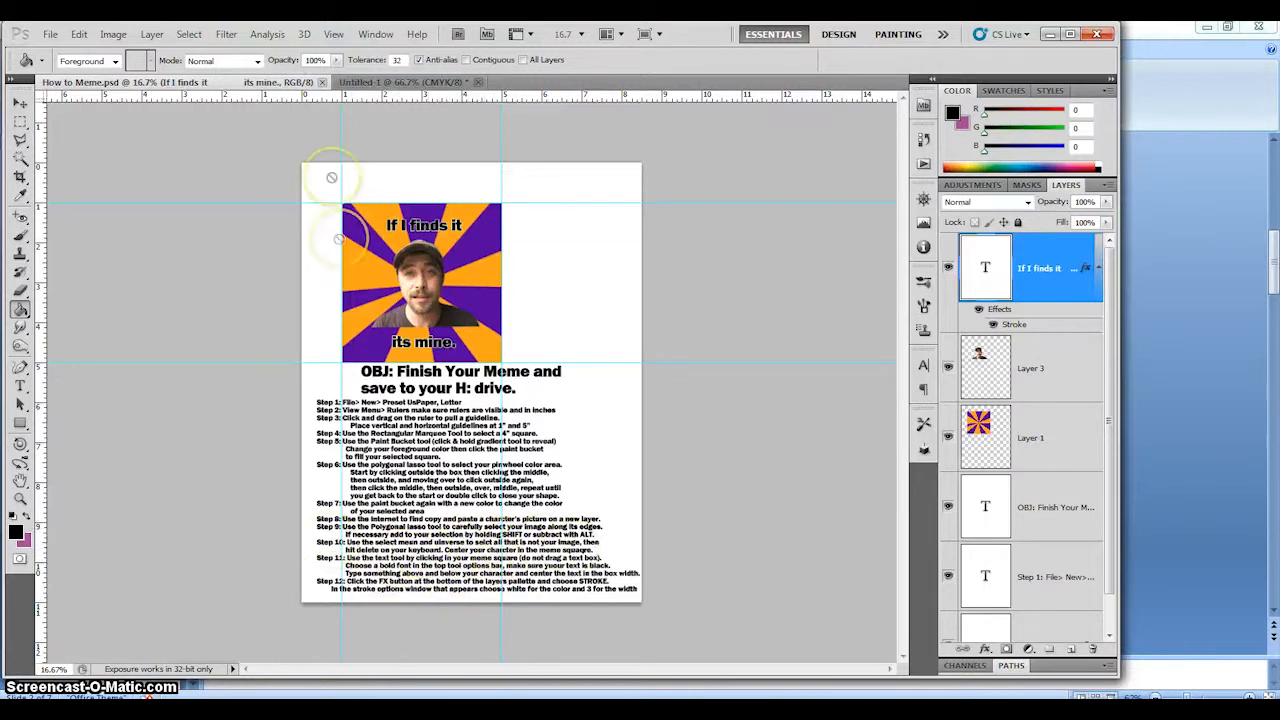
left_click(395, 82)
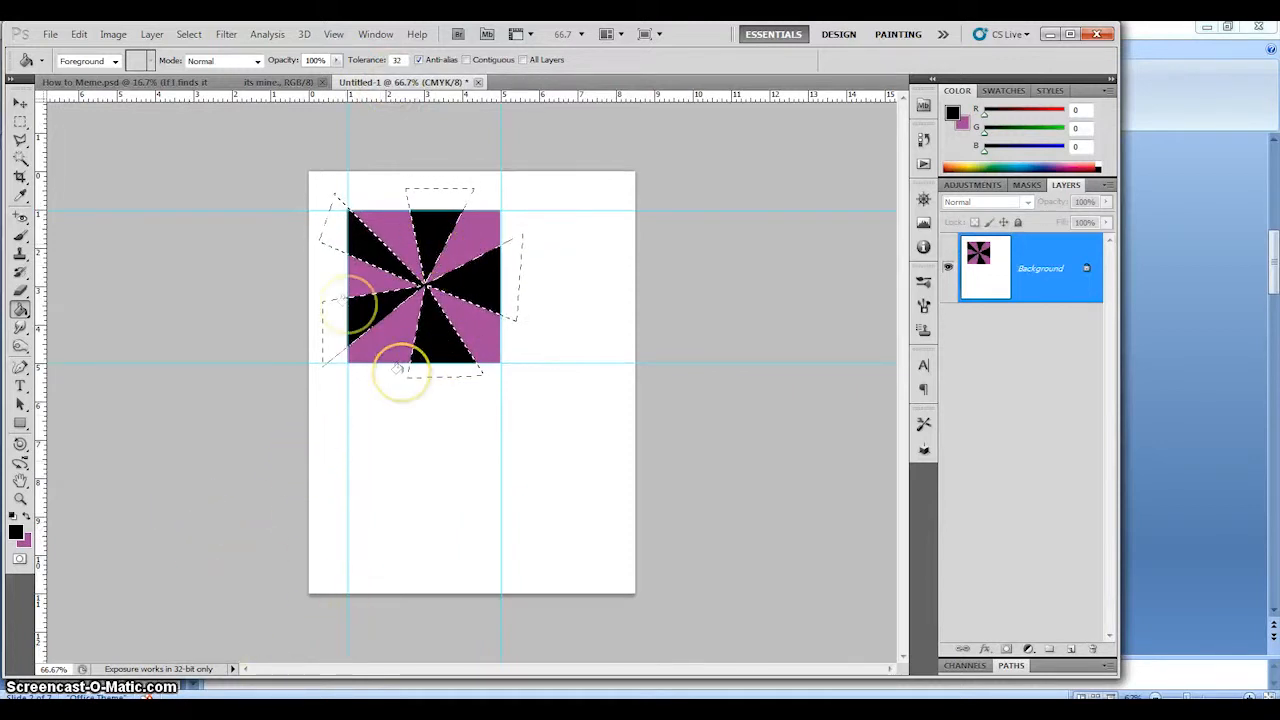
left_click(20, 140)
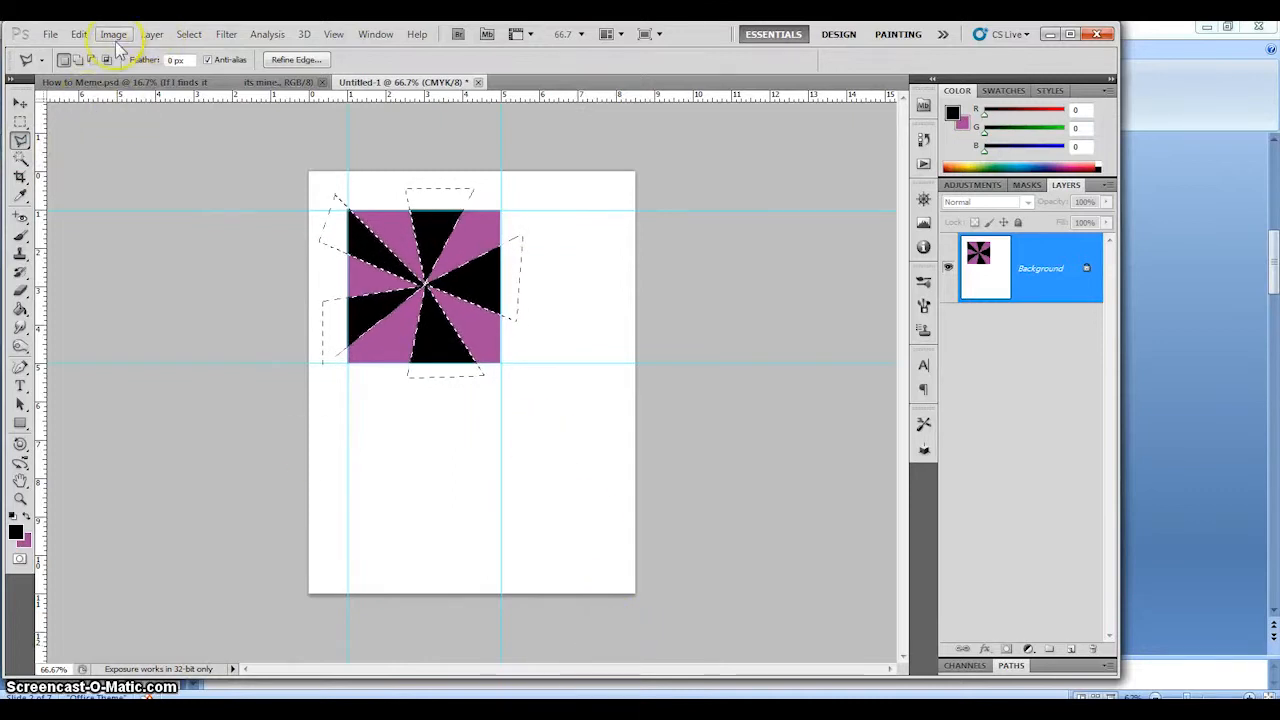
left_click(196, 38)
left_click(204, 66)
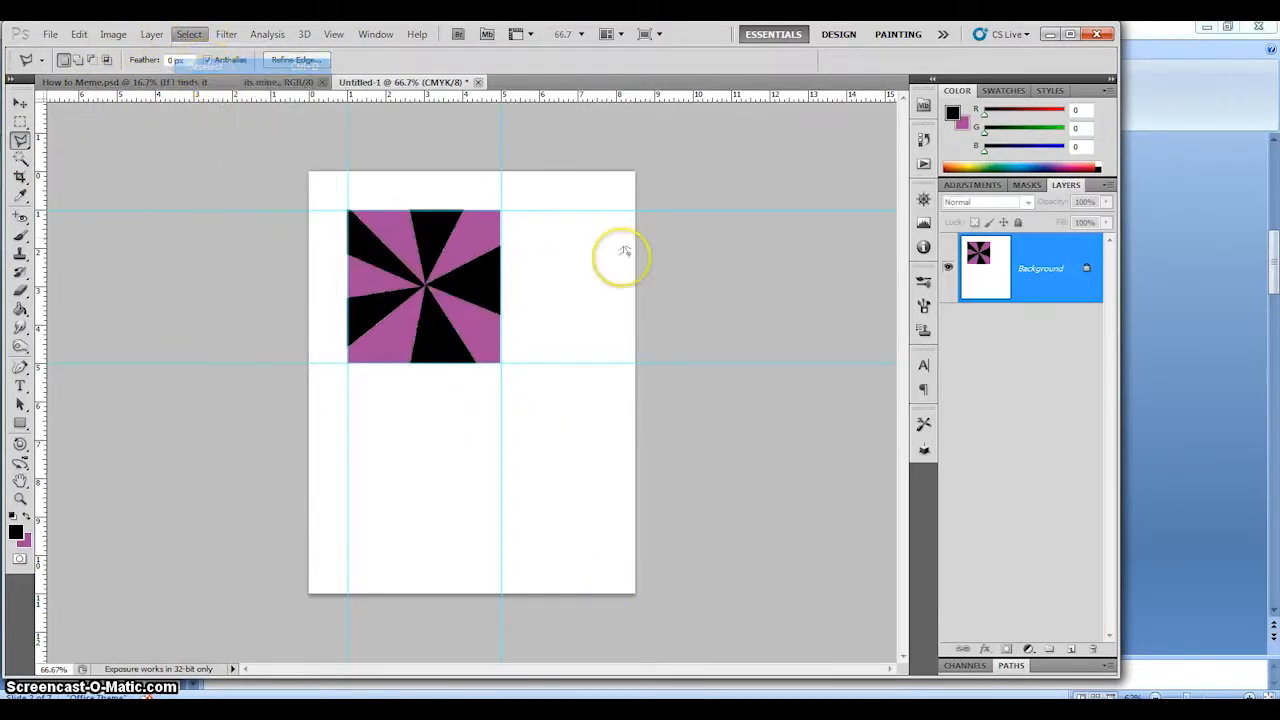
left_click(1071, 650)
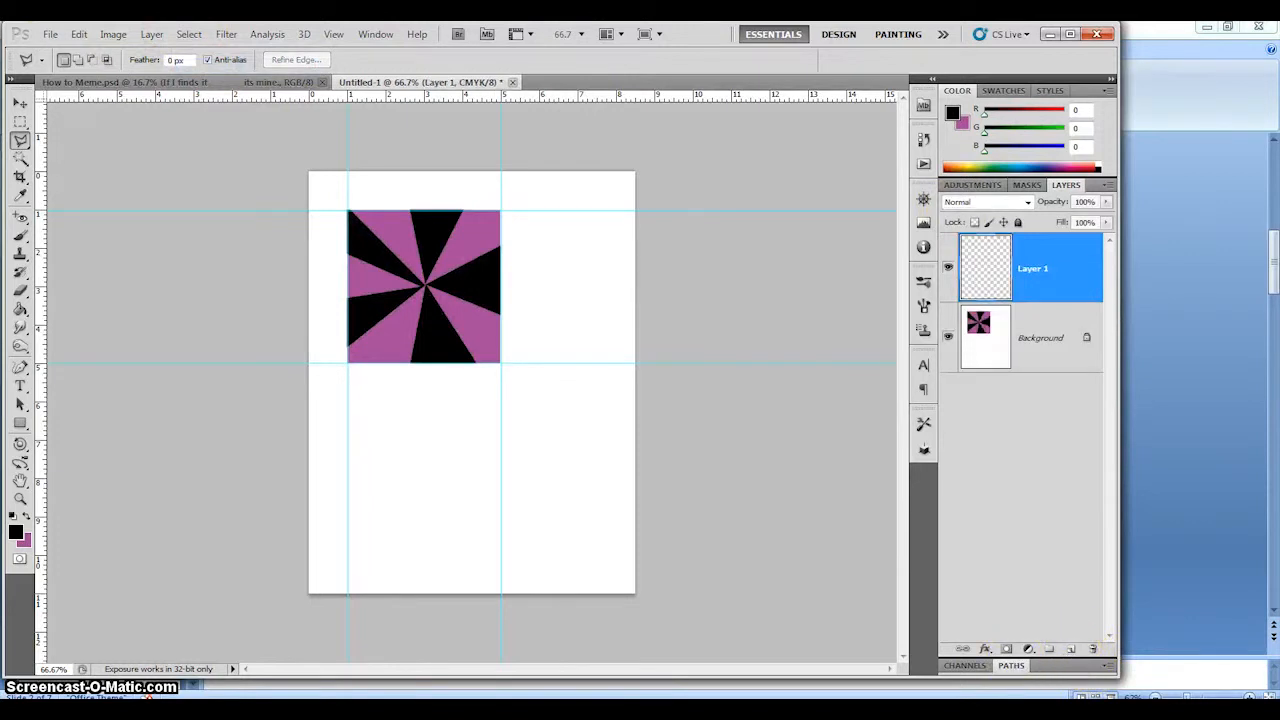
Step: Switch to Internet Explorer and open Google Images in a new tab
left_click(222, 710)
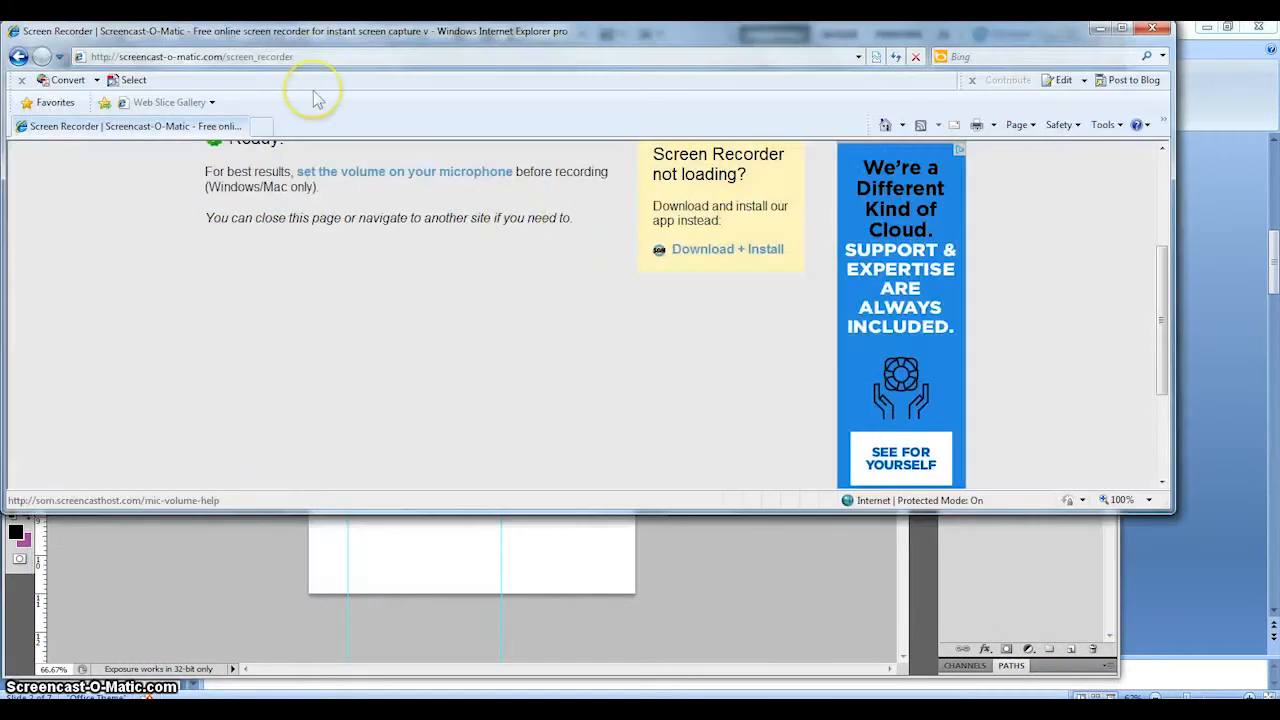
left_click(260, 126)
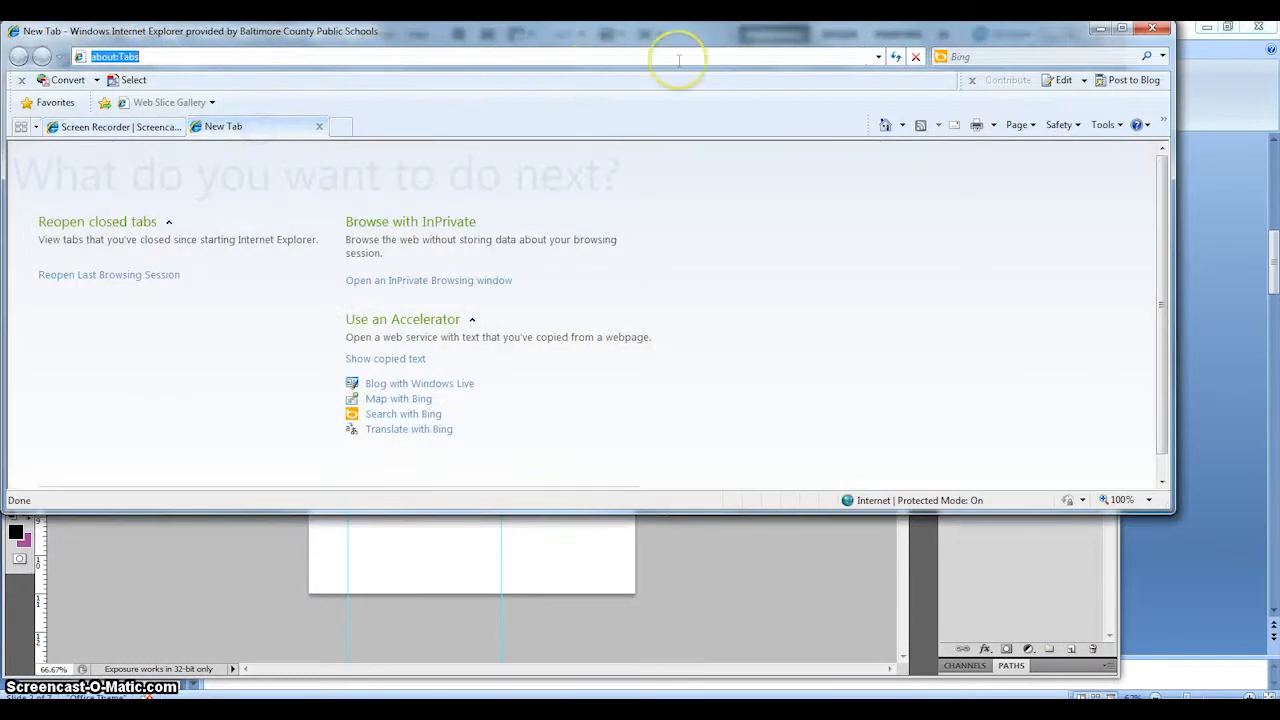
left_click(878, 57)
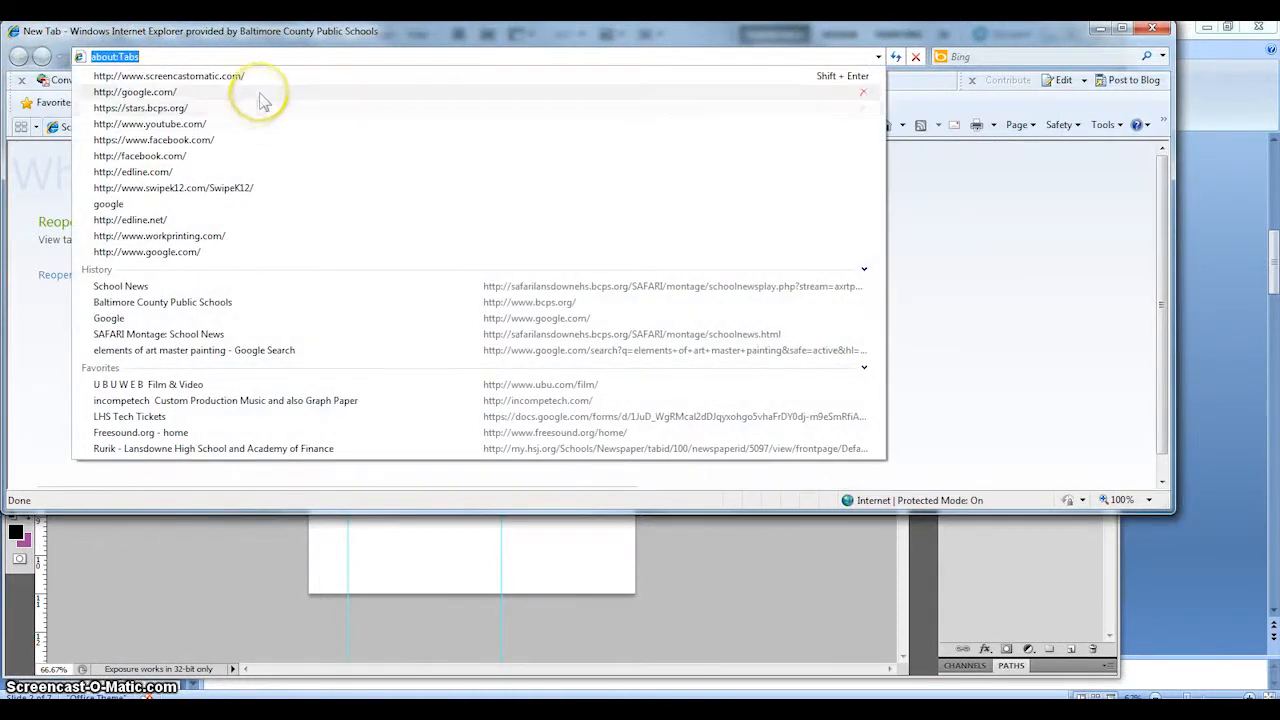
left_click(258, 95)
left_click(131, 153)
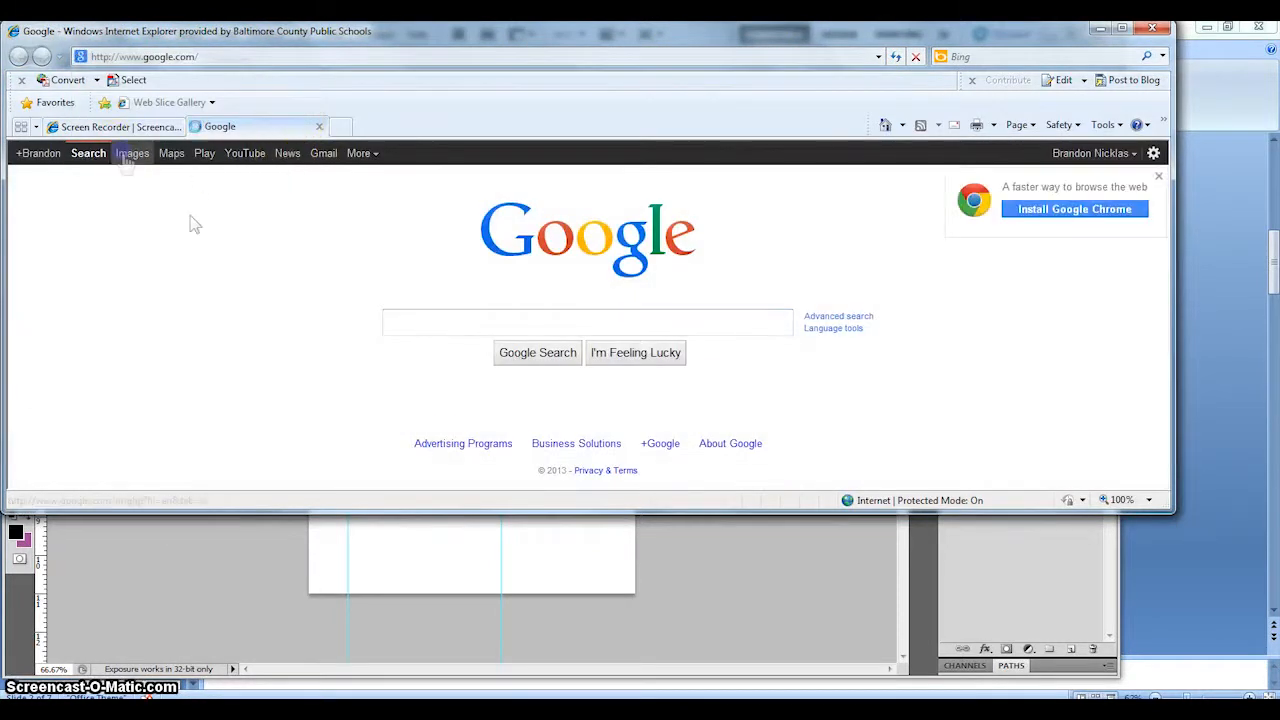
Step: Search Google Images for "ray rice" and open the first picture, from blackenterprise.com
left_click(372, 322)
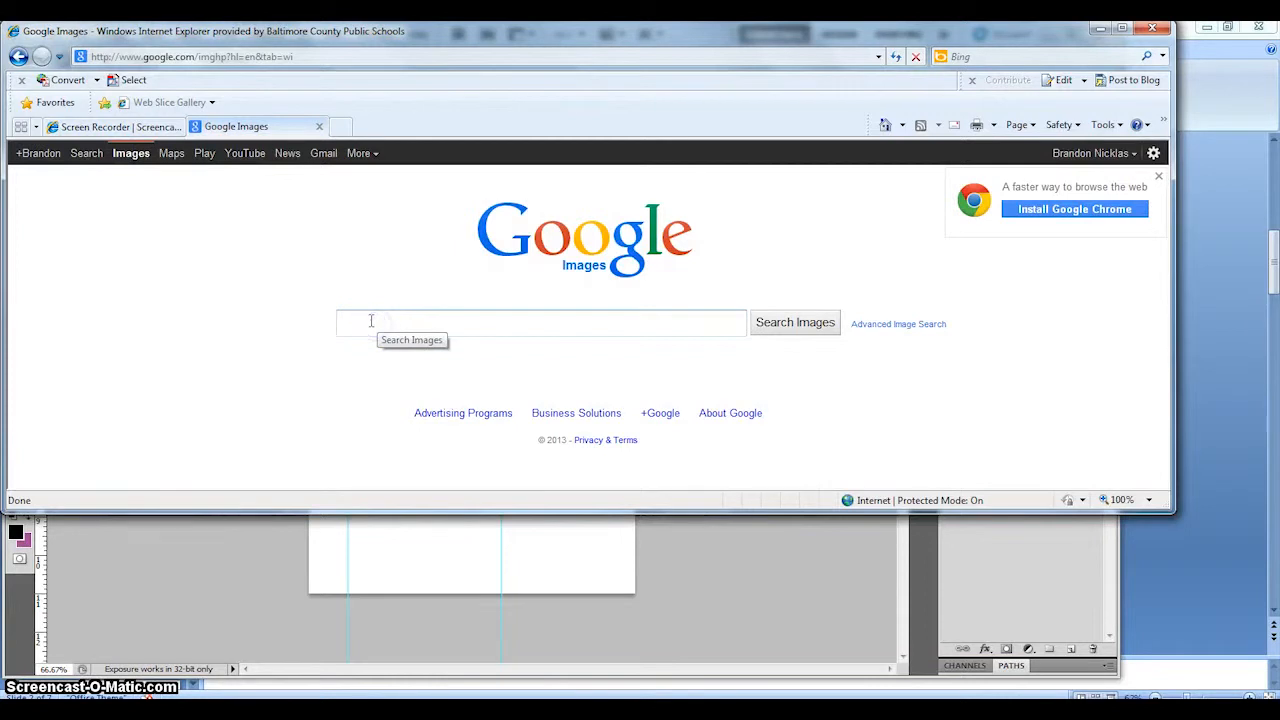
type("ray r")
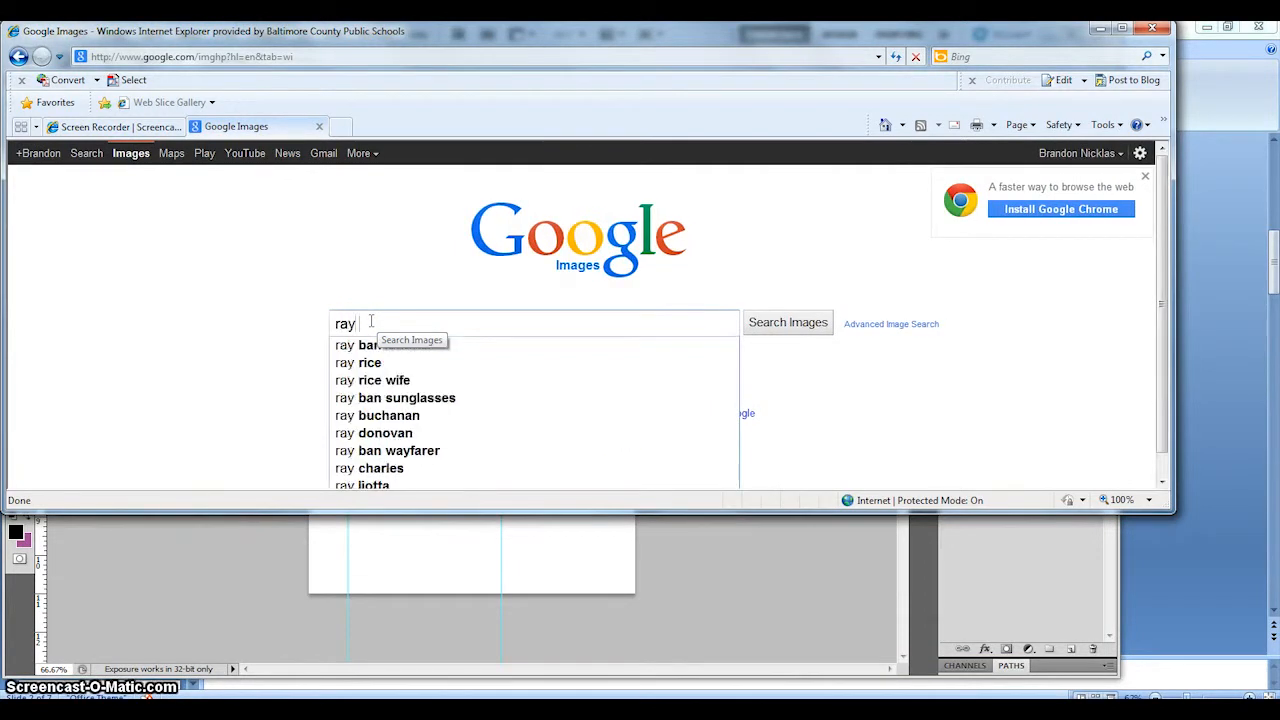
type("ice")
key("Return")
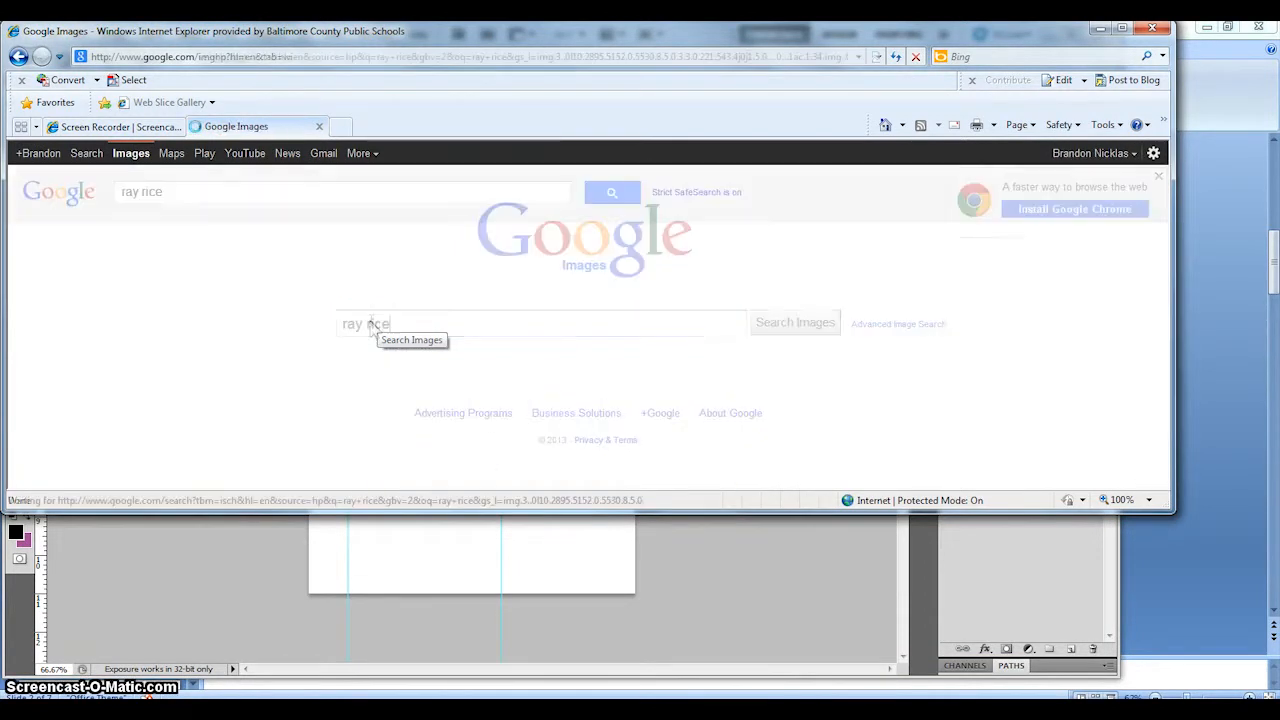
left_click(205, 378)
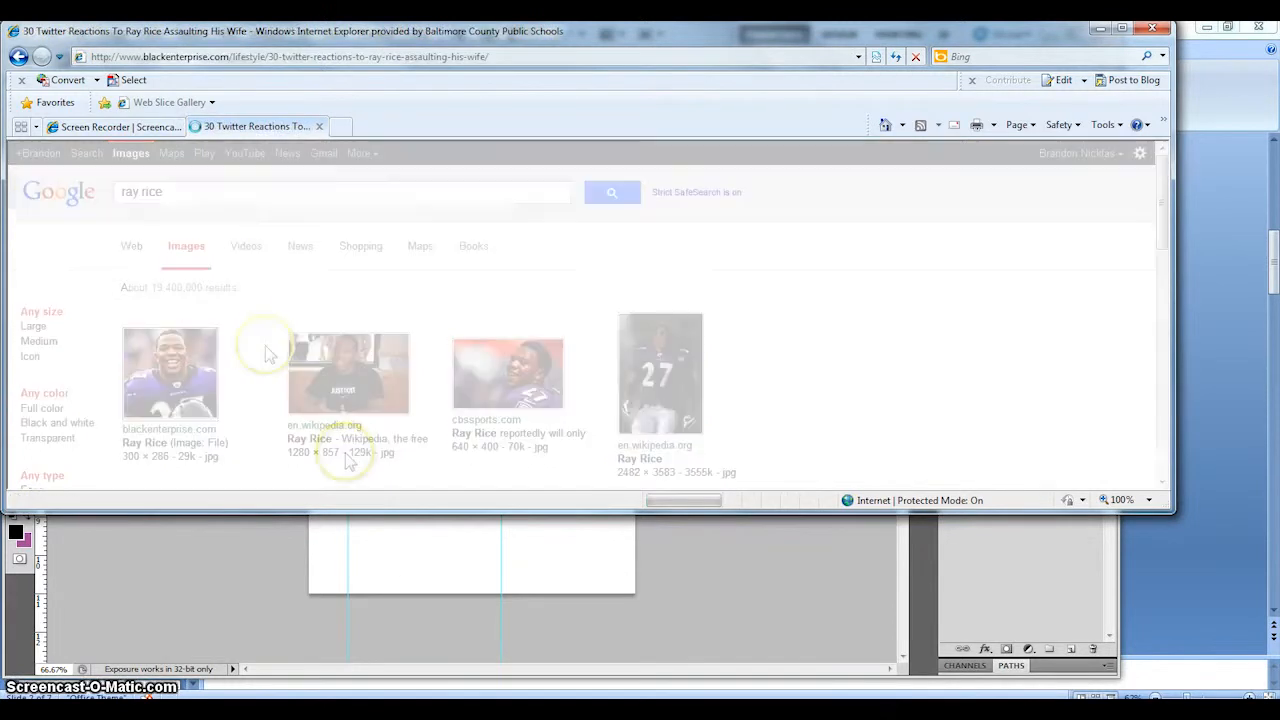
Step: Copy the football player's photo from the web article and paste it onto Layer 1 of the untitled Photoshop document
scroll(500, 300, "down", 3)
right_click(346, 305)
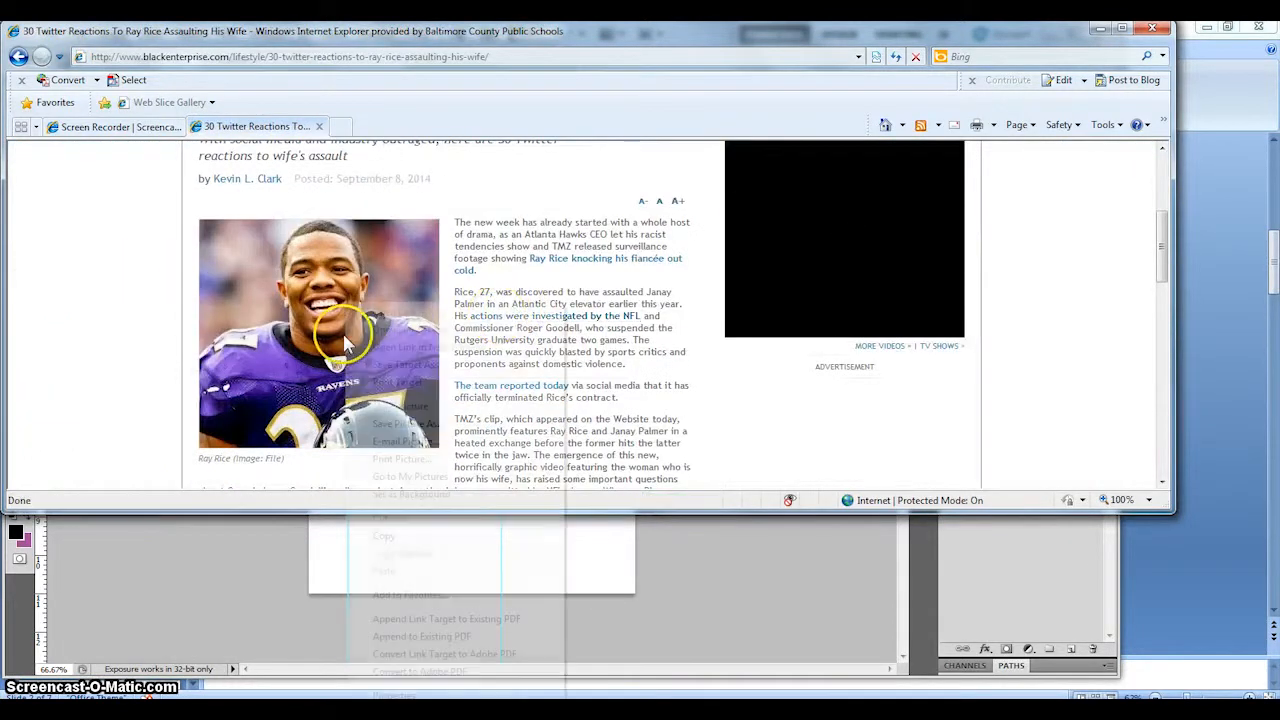
left_click(406, 539)
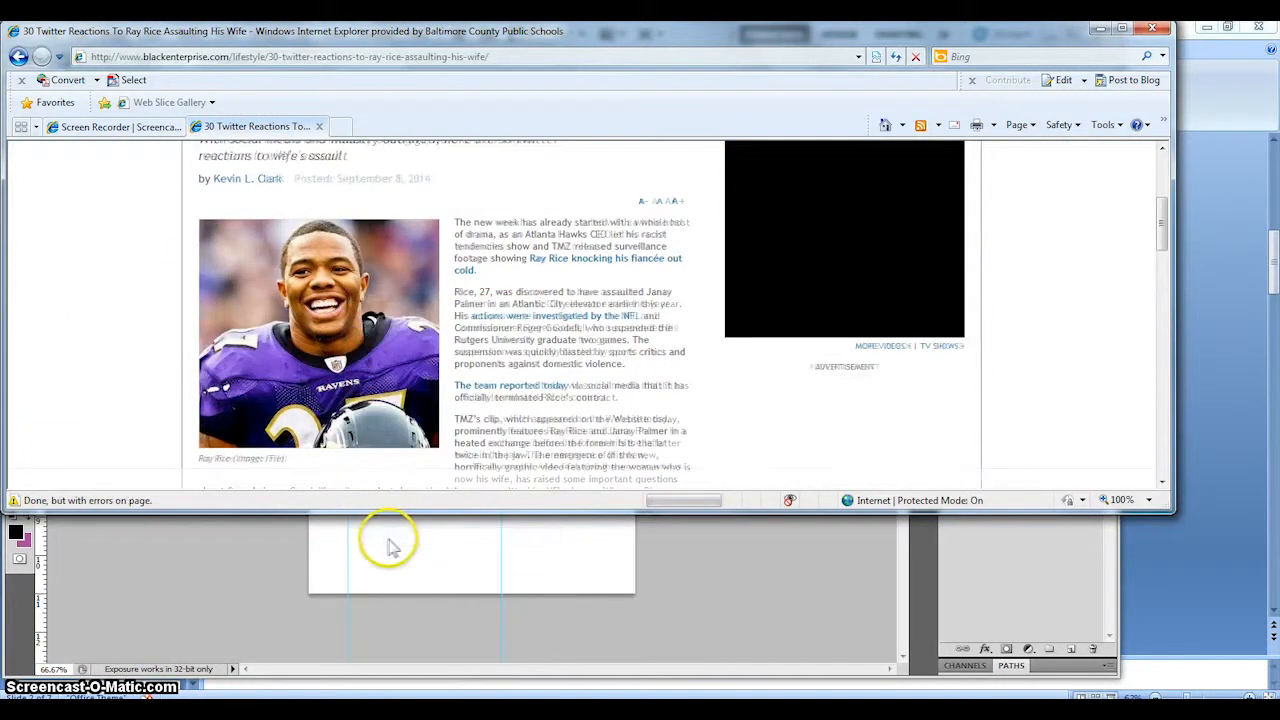
left_click(271, 557)
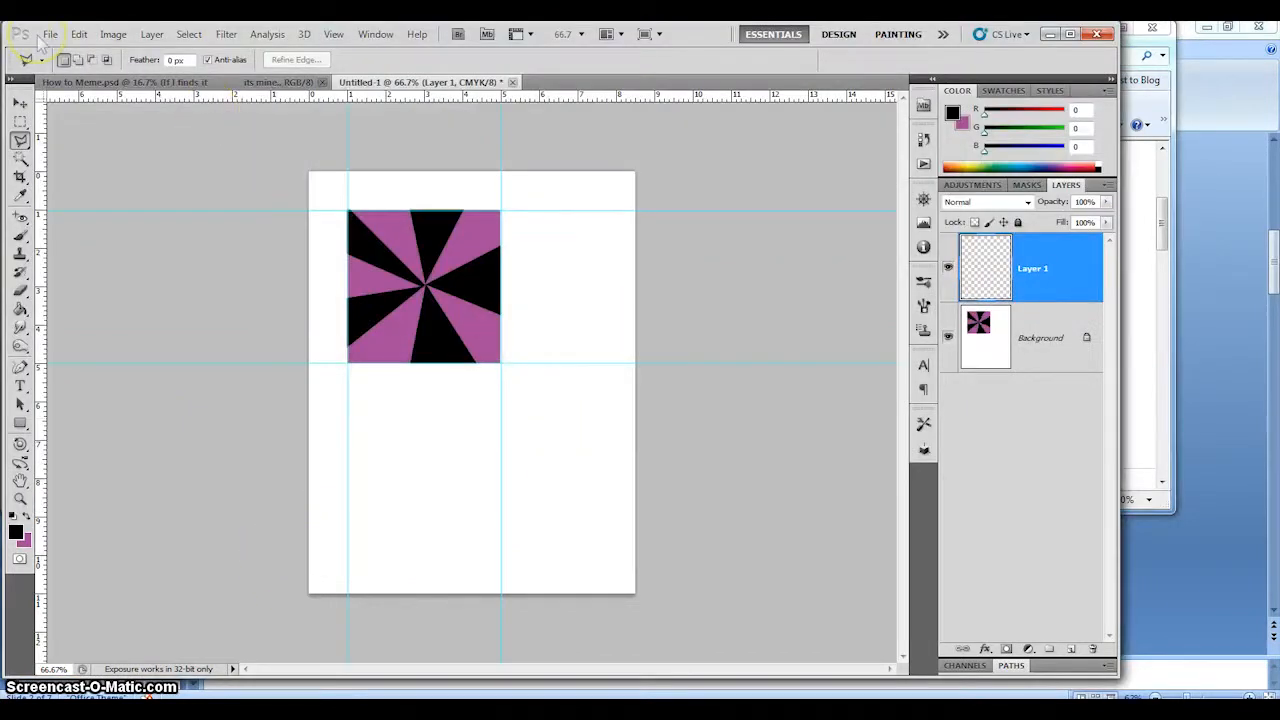
left_click(79, 34)
left_click(103, 170)
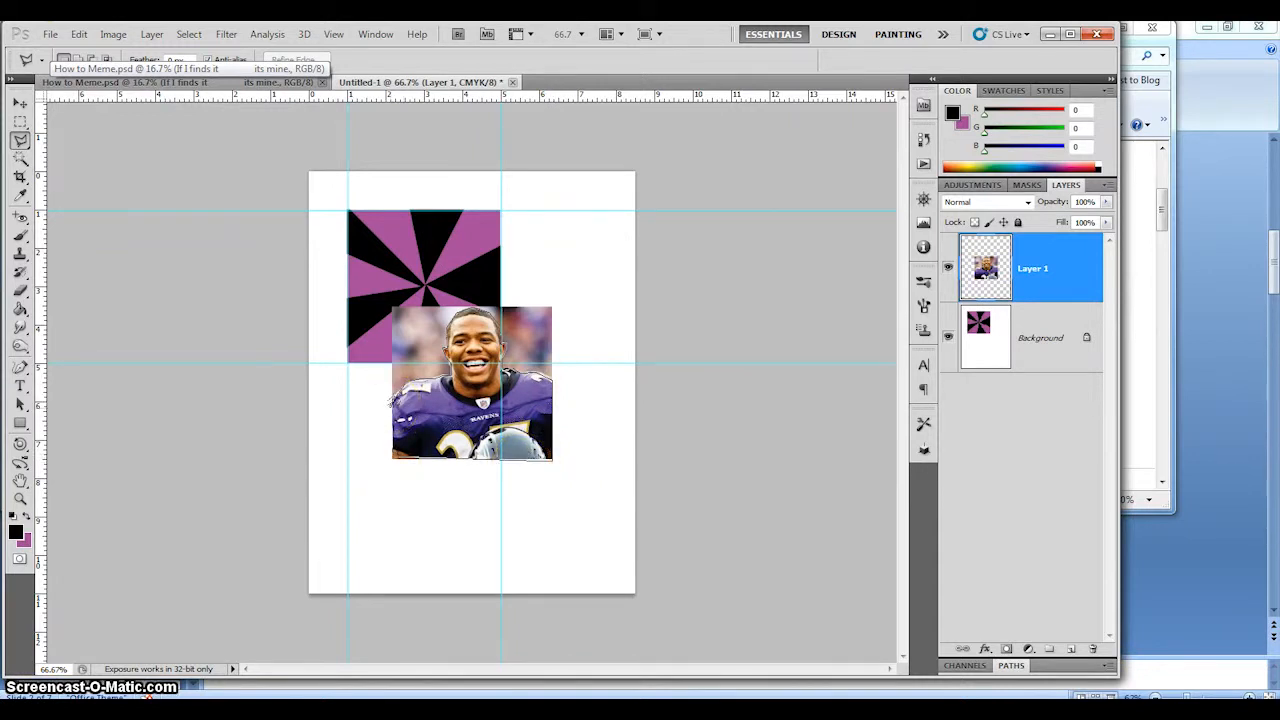
Step: Complete the Polygonal Lasso outline around the player and invert the selection to cover everything outside him
left_click(424, 394)
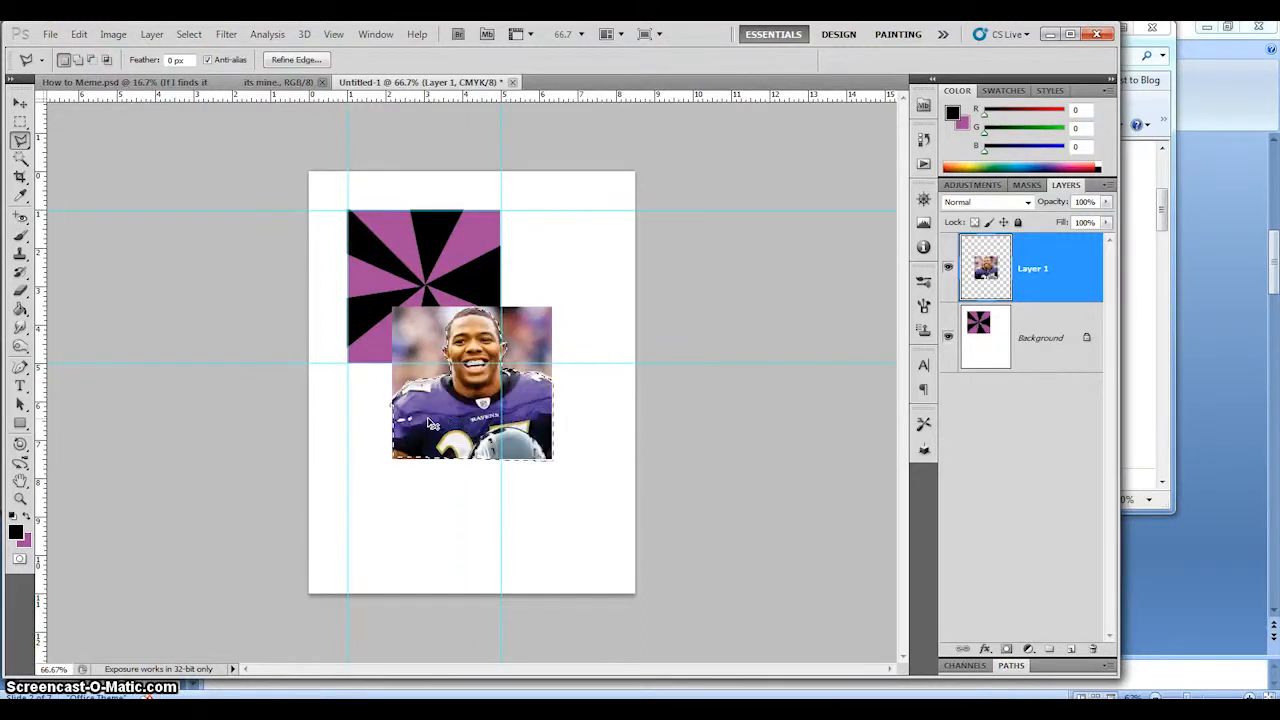
left_click(189, 35)
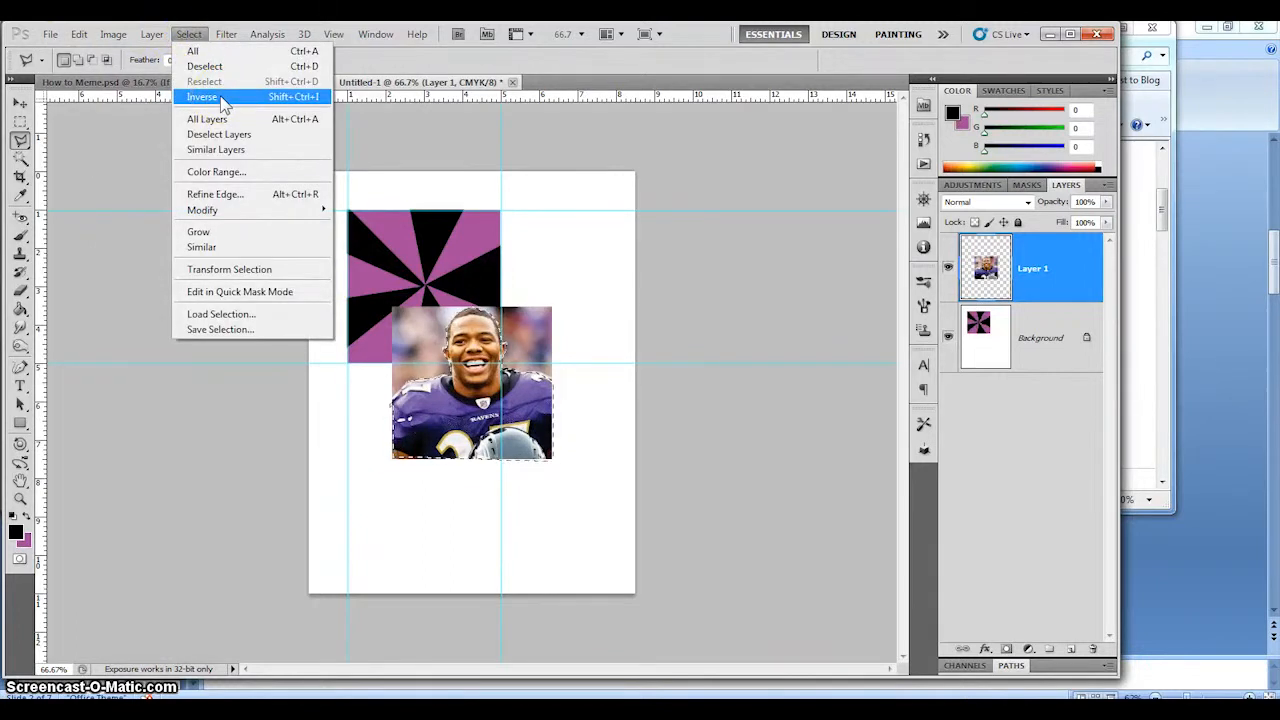
left_click(291, 98)
left_click(597, 386)
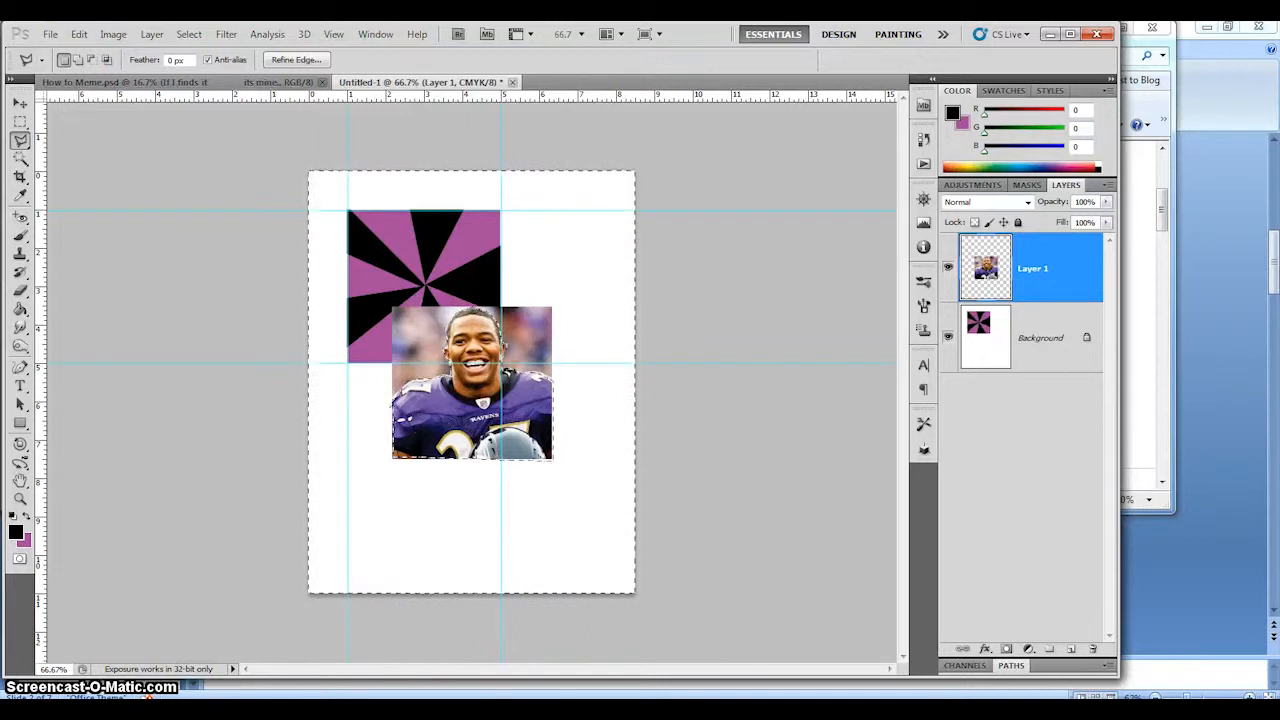
Step: Switch to Internet Explorer and close it with all its tabs
mouse_move(190, 688)
left_click(286, 632)
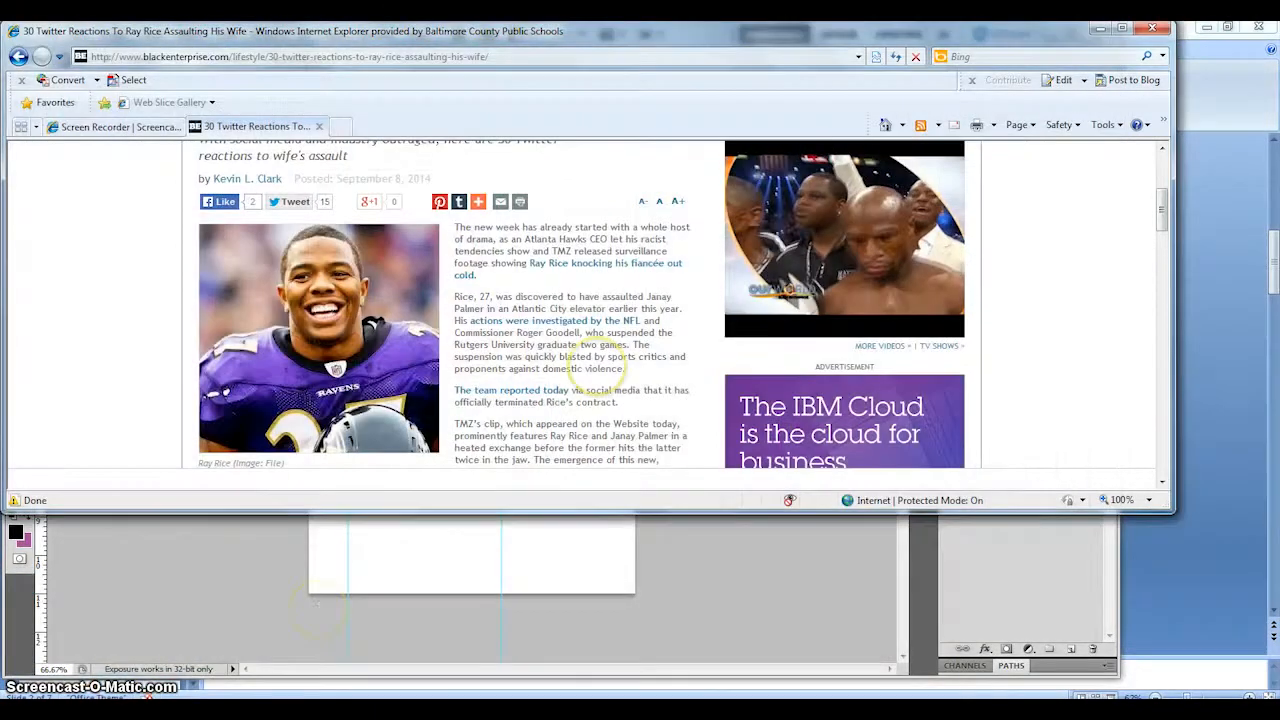
left_click(1153, 28)
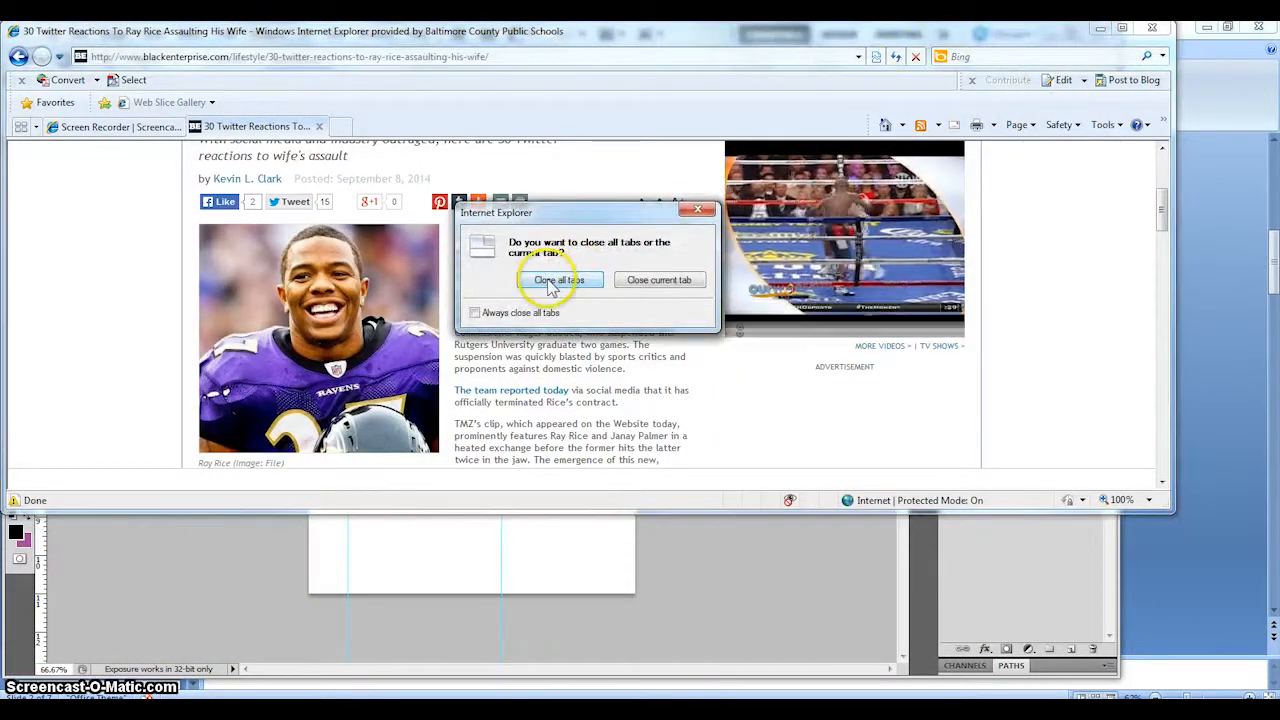
left_click(556, 280)
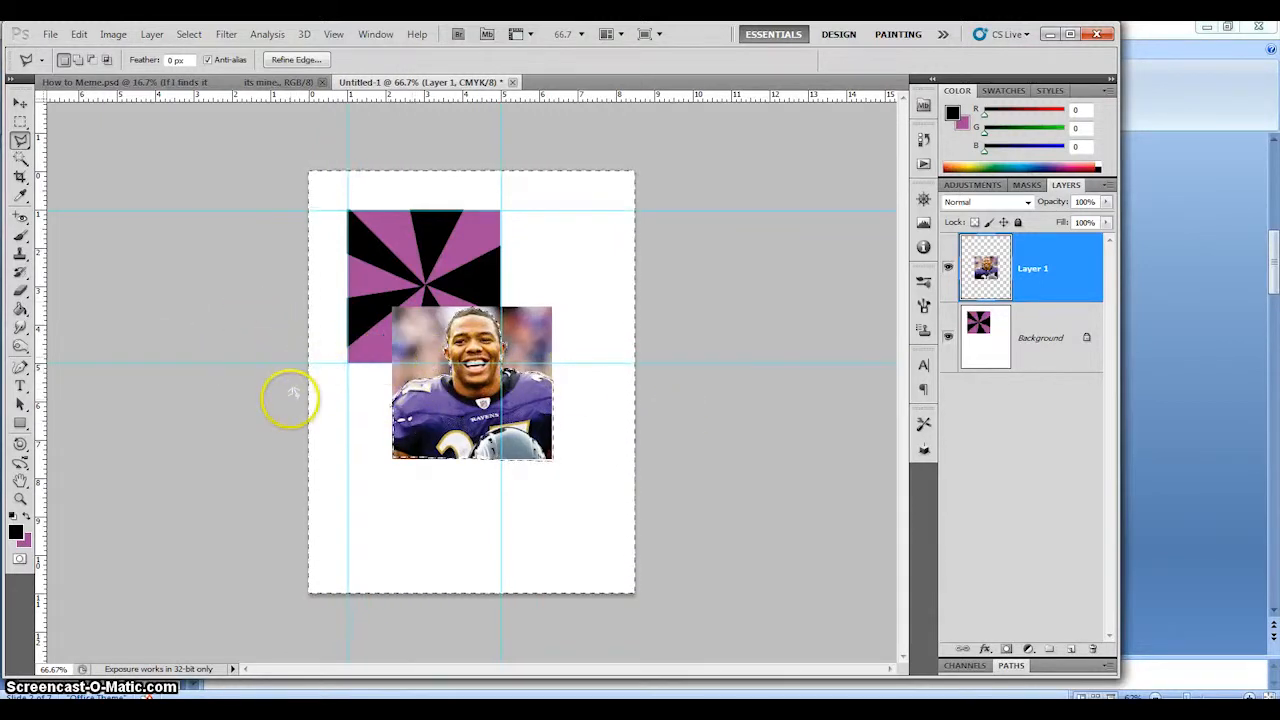
Step: Delete the photo background around the player, deselect, and move the cutout up over the pinwheel square
key("Delete")
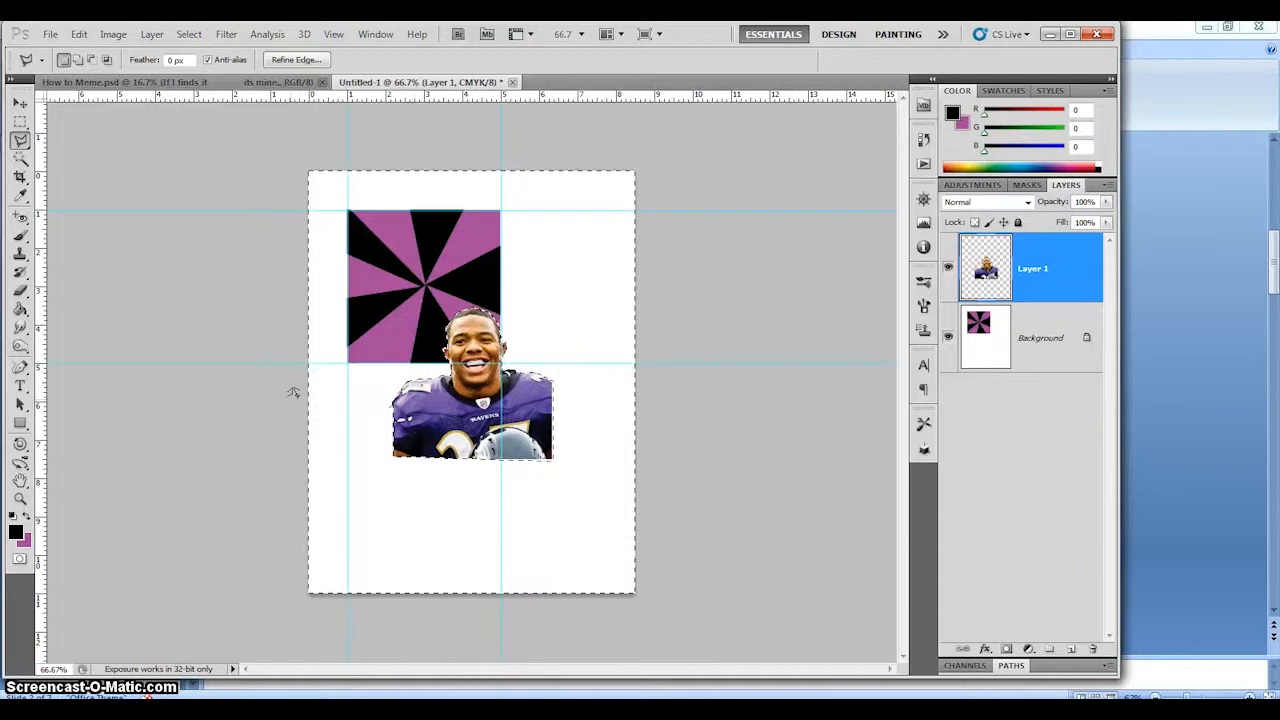
key("ctrl+d")
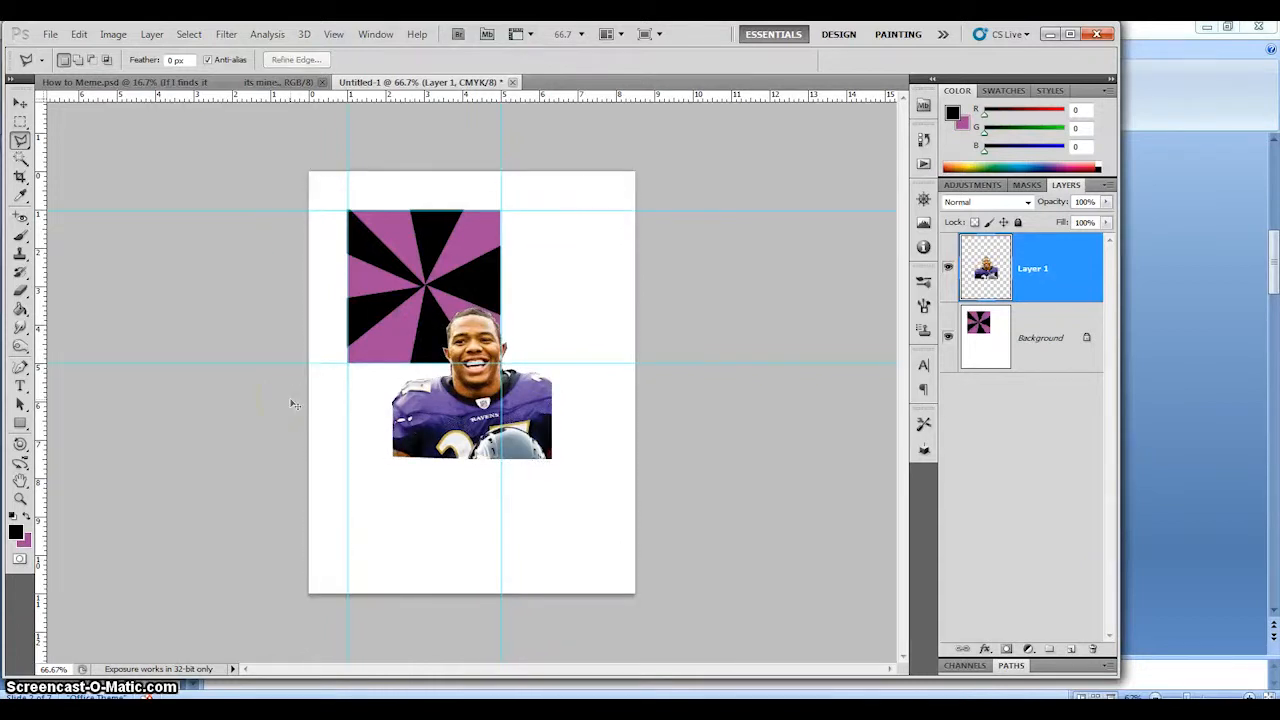
left_click(19, 104)
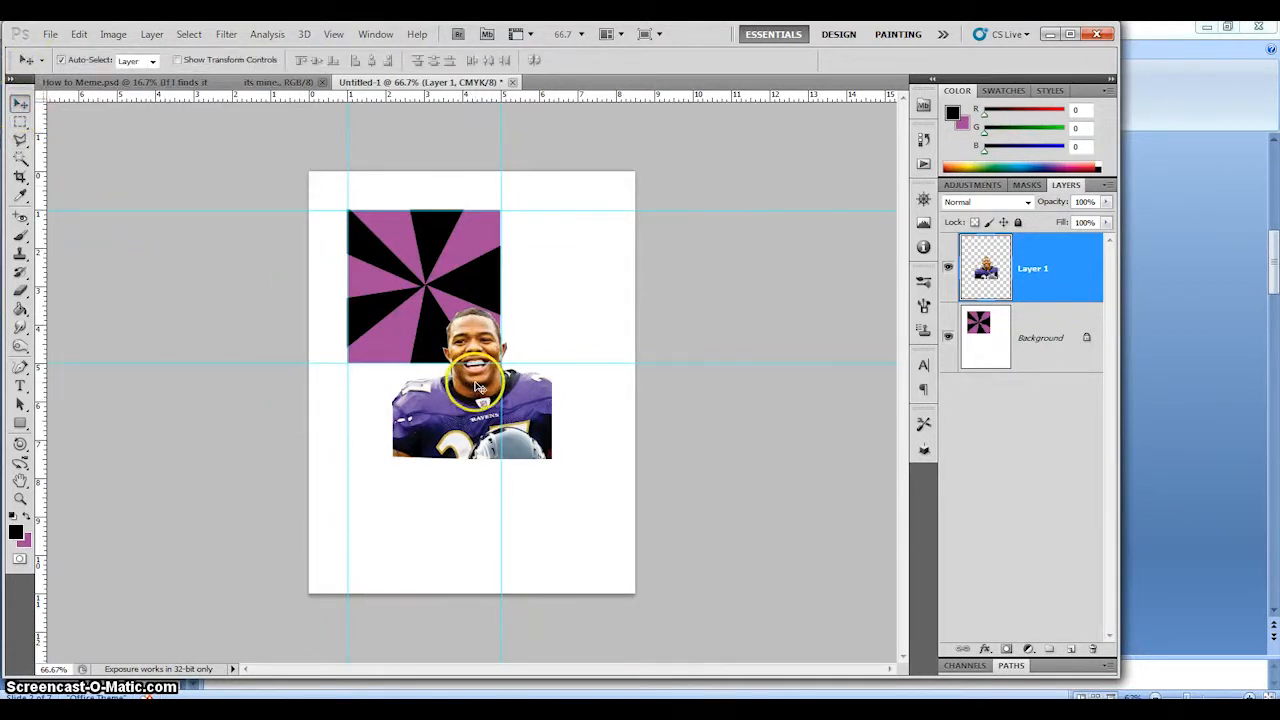
left_click_drag(480, 387, 428, 310)
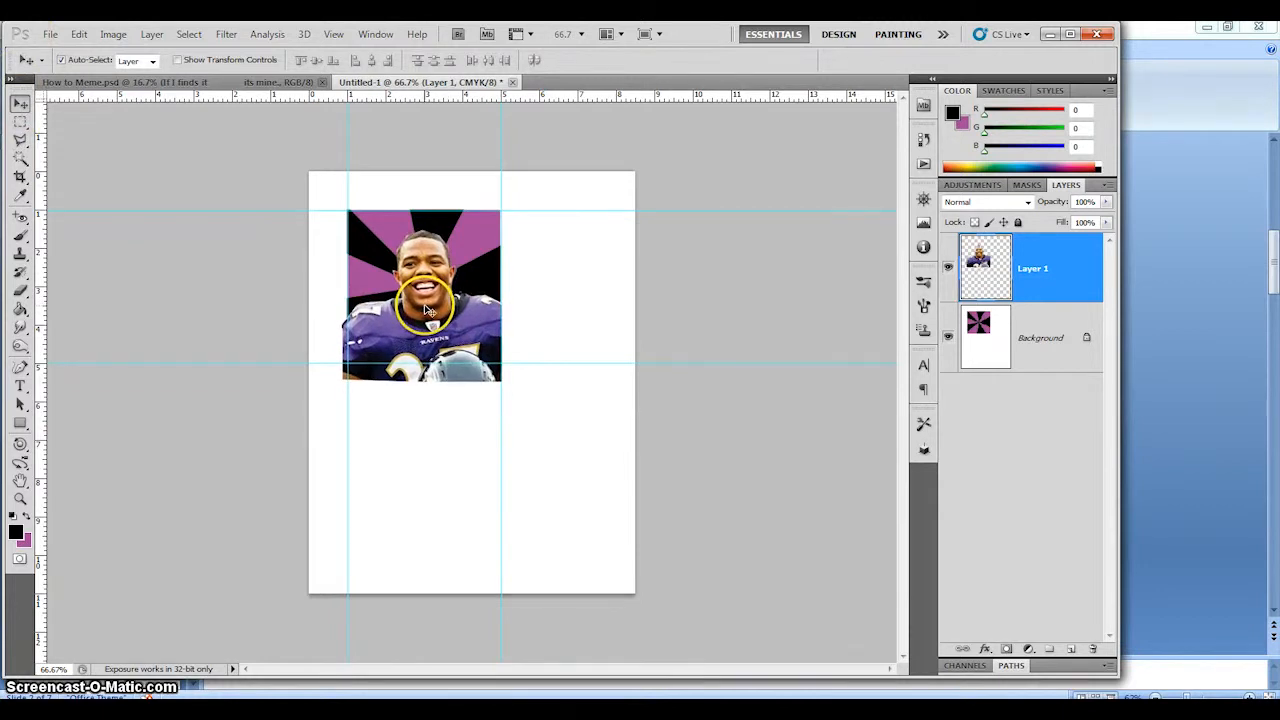
Step: Try scaling the player cutout to about 80% and repositioning it inside the pinwheel square, and undo the transform
key("ctrl+r")
key("ctrl+t")
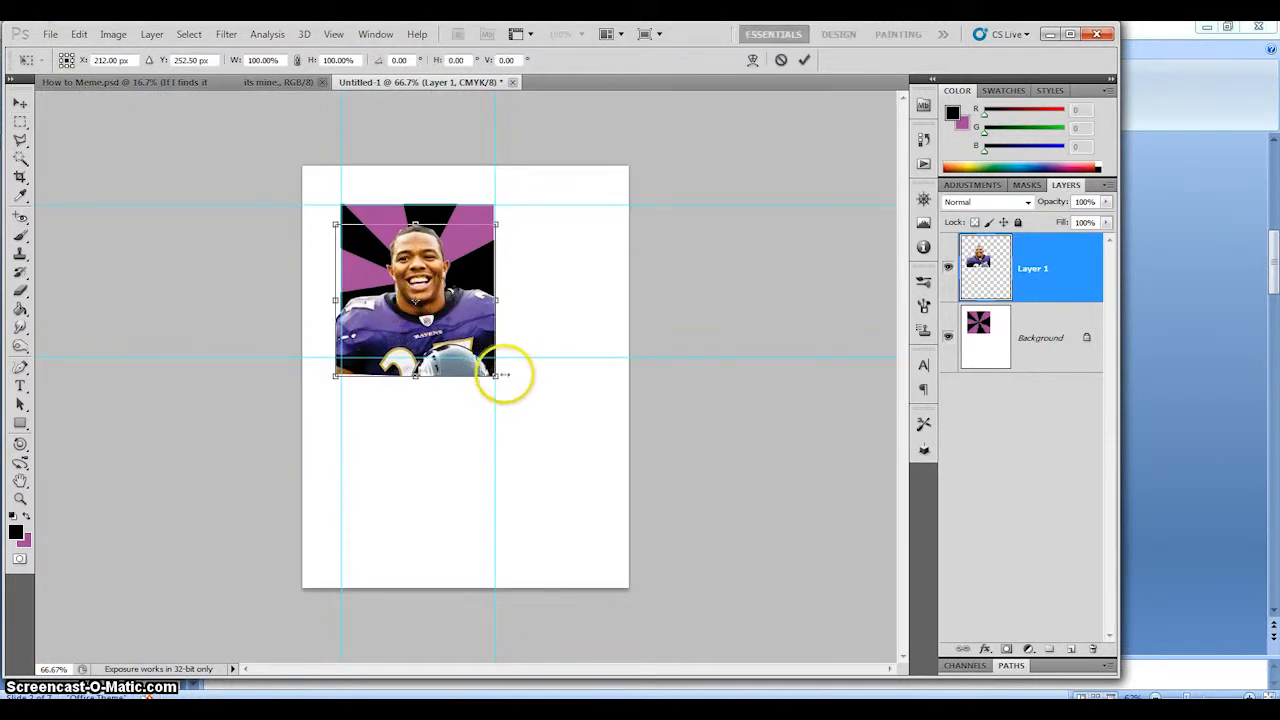
left_click_drag(500, 371, 466, 348)
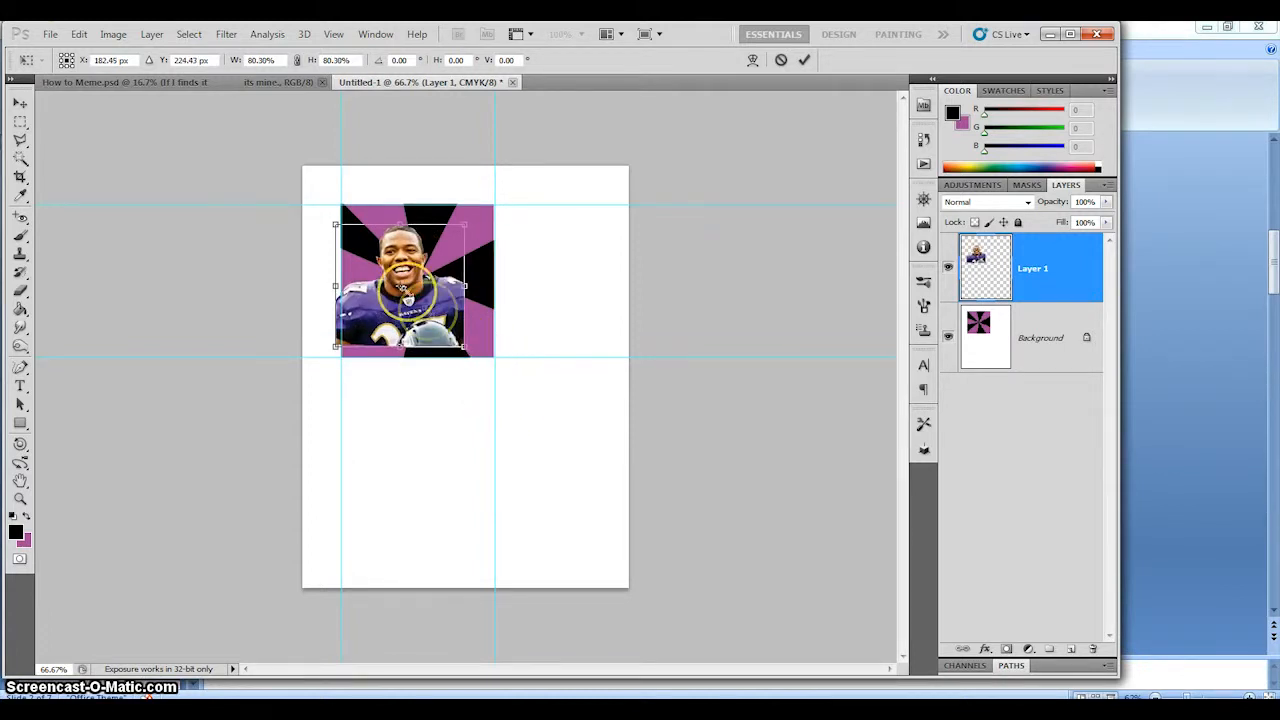
left_click_drag(438, 289, 464, 352)
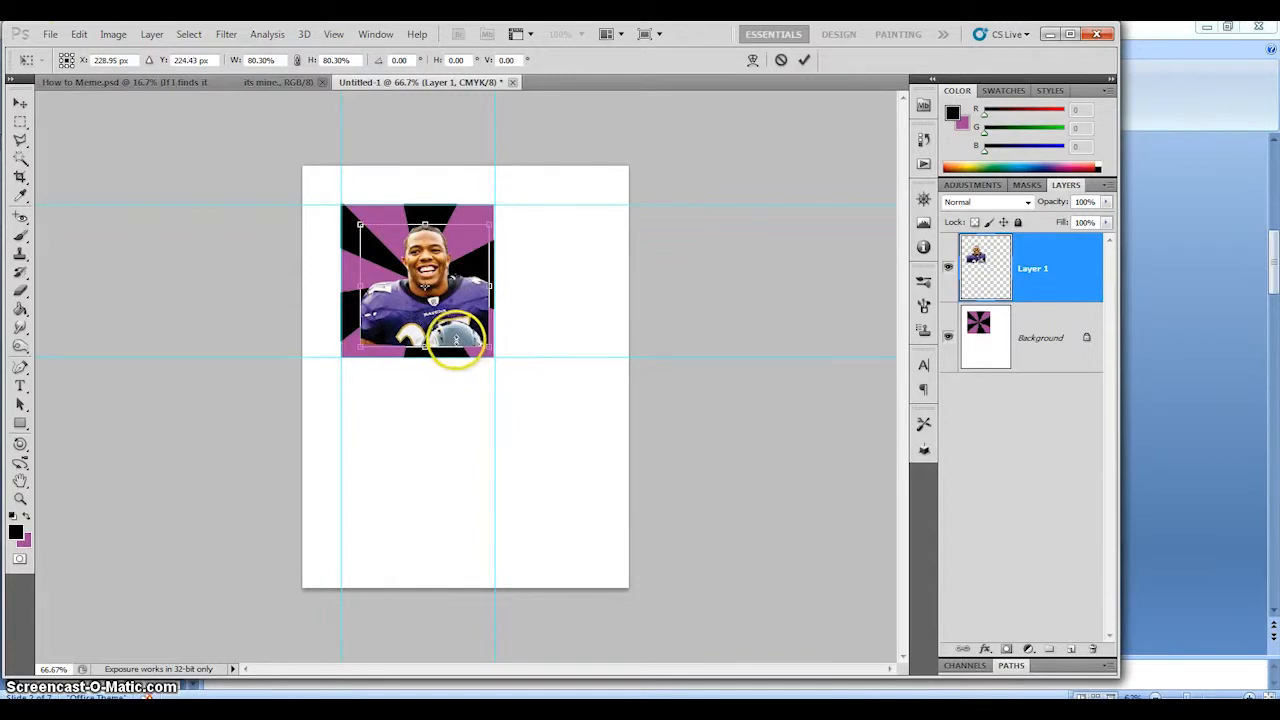
double_click(456, 331)
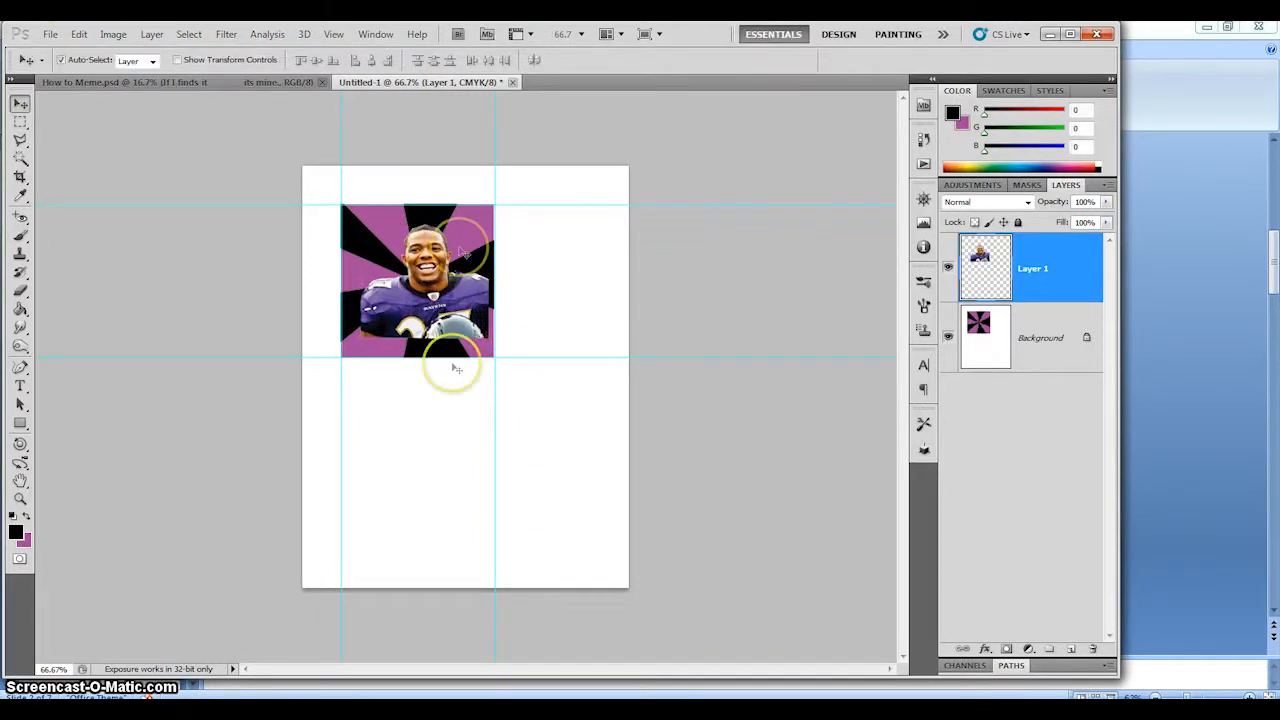
key("ctrl+z")
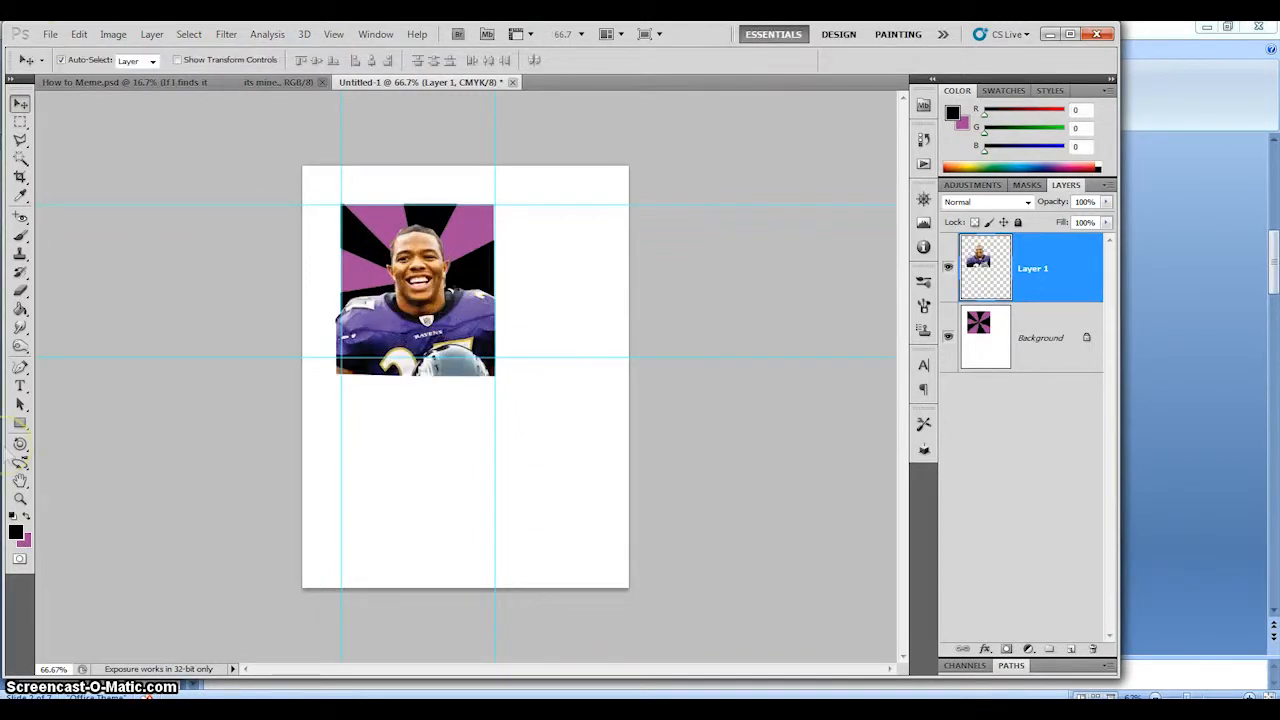
Step: Add a text layer reading "add some funny text" across the pinwheel above the player's head and commit it
left_click(20, 498)
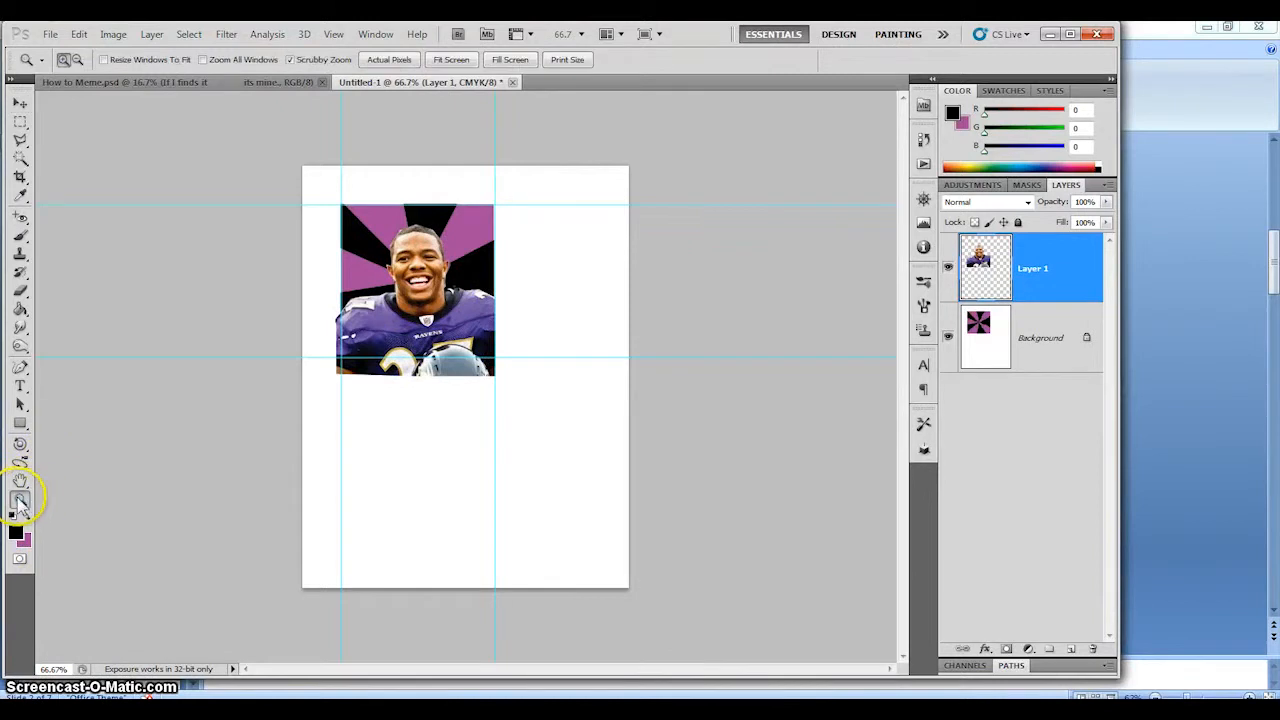
left_click(420, 316)
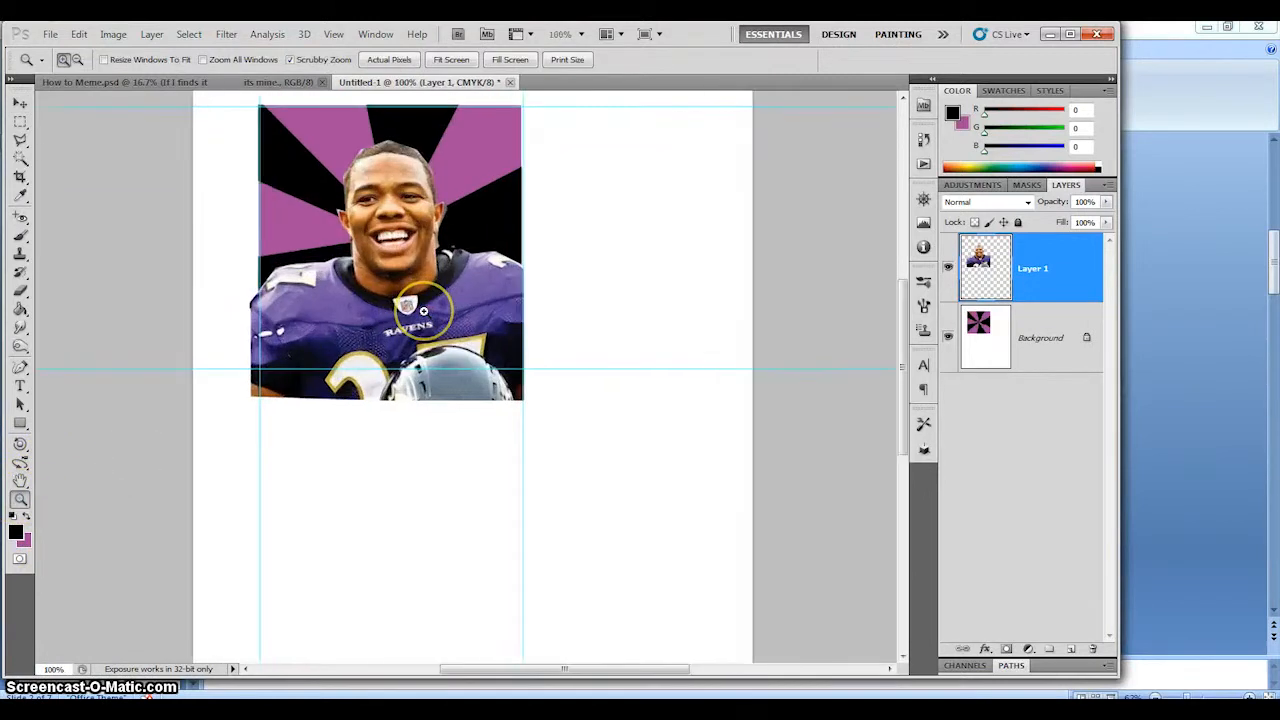
left_click(420, 316)
left_click(421, 316)
scroll(421, 322, "up", 3)
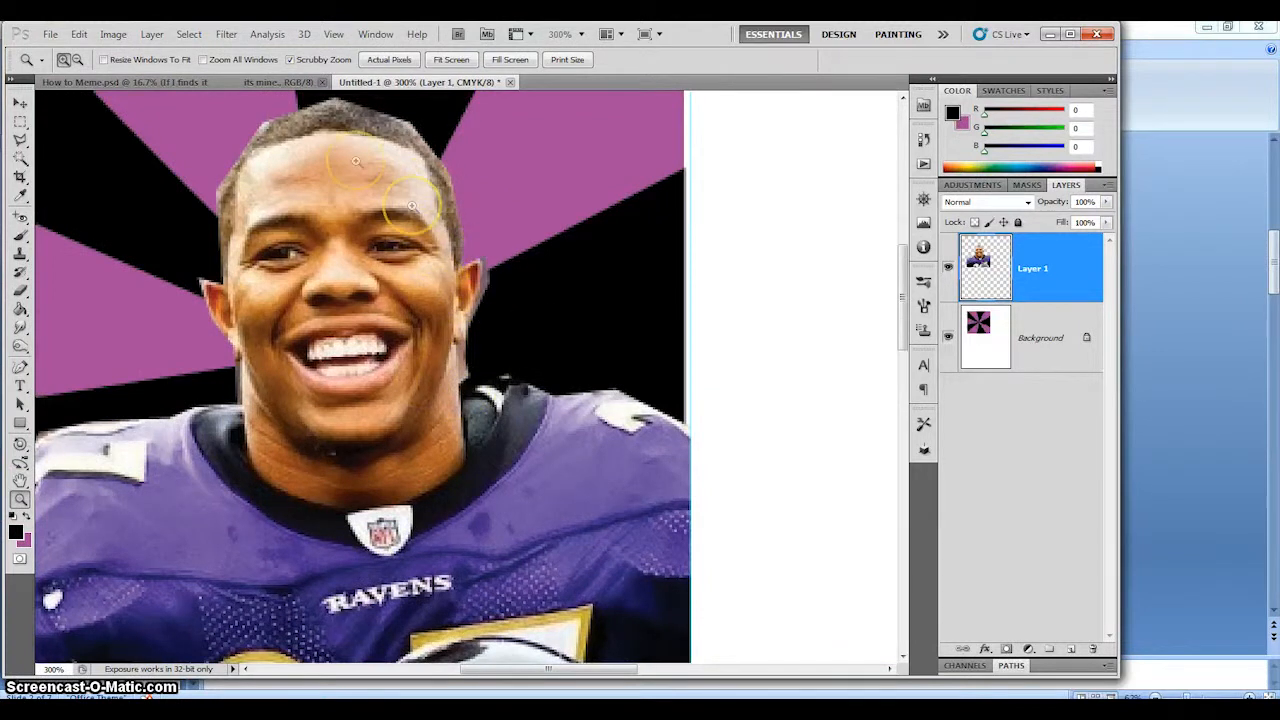
scroll(207, 170, "up", 1)
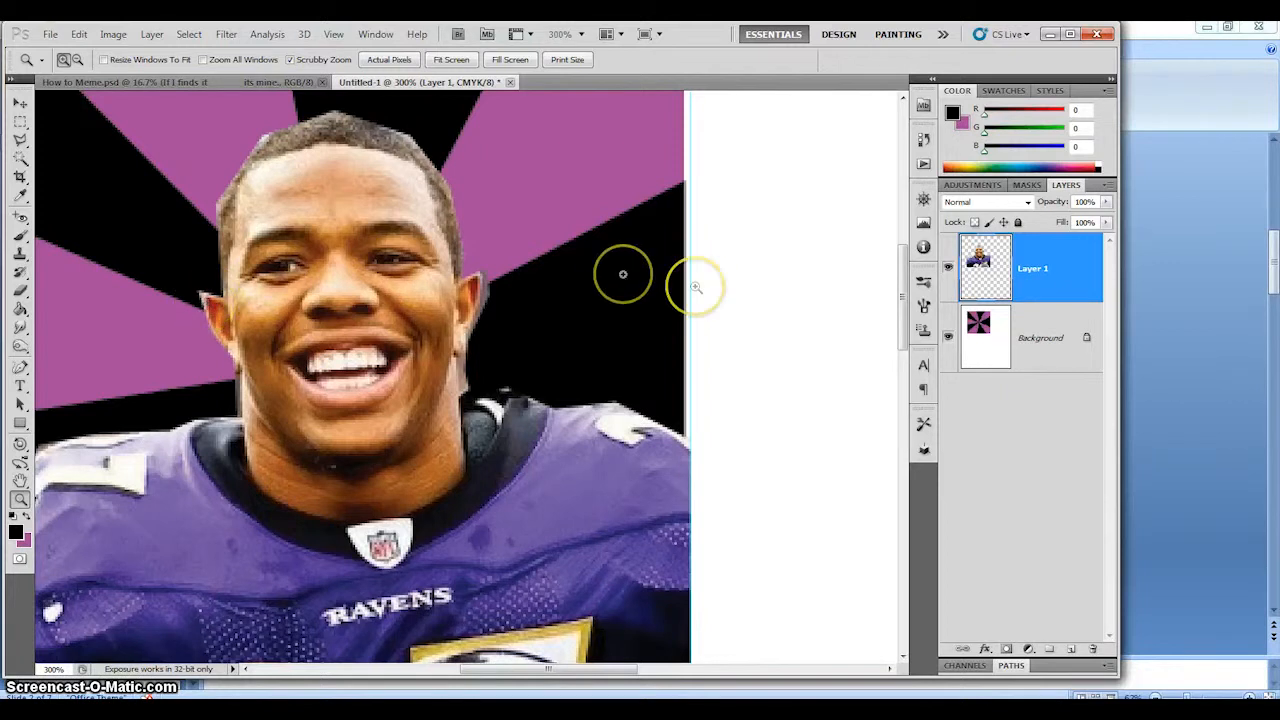
scroll(428, 355, "up", 3)
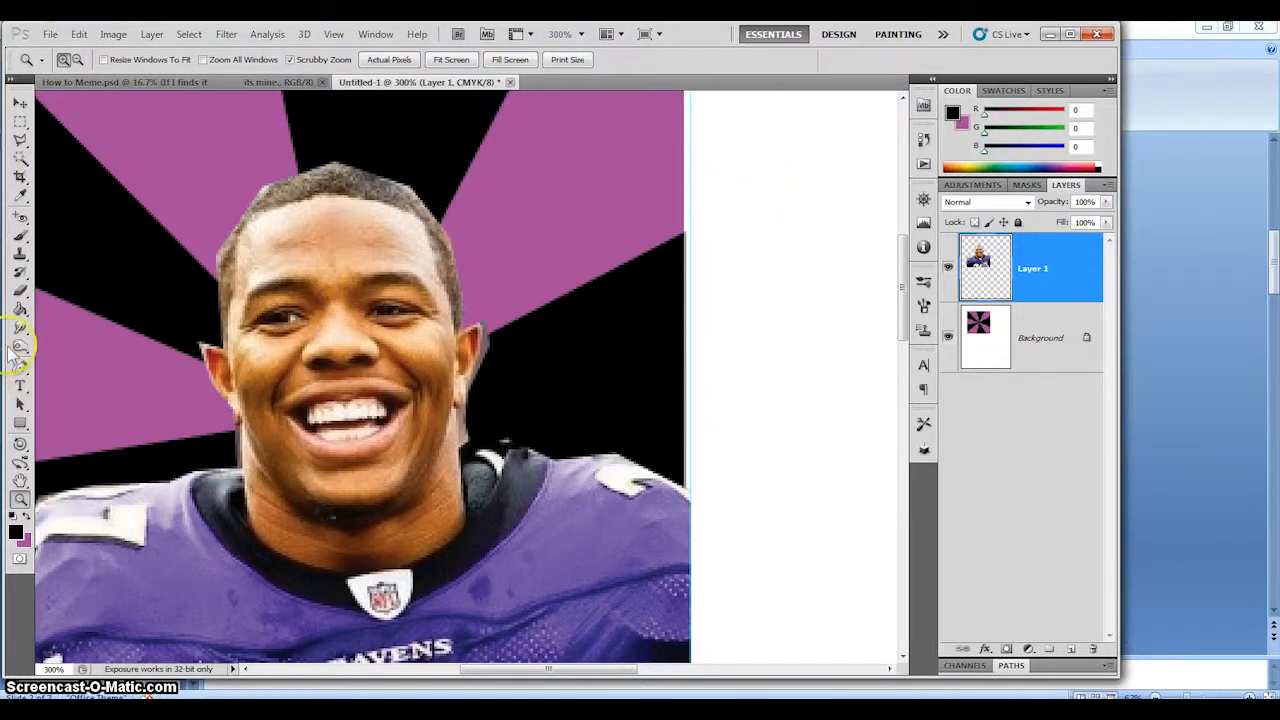
left_click(20, 388)
left_click(66, 148)
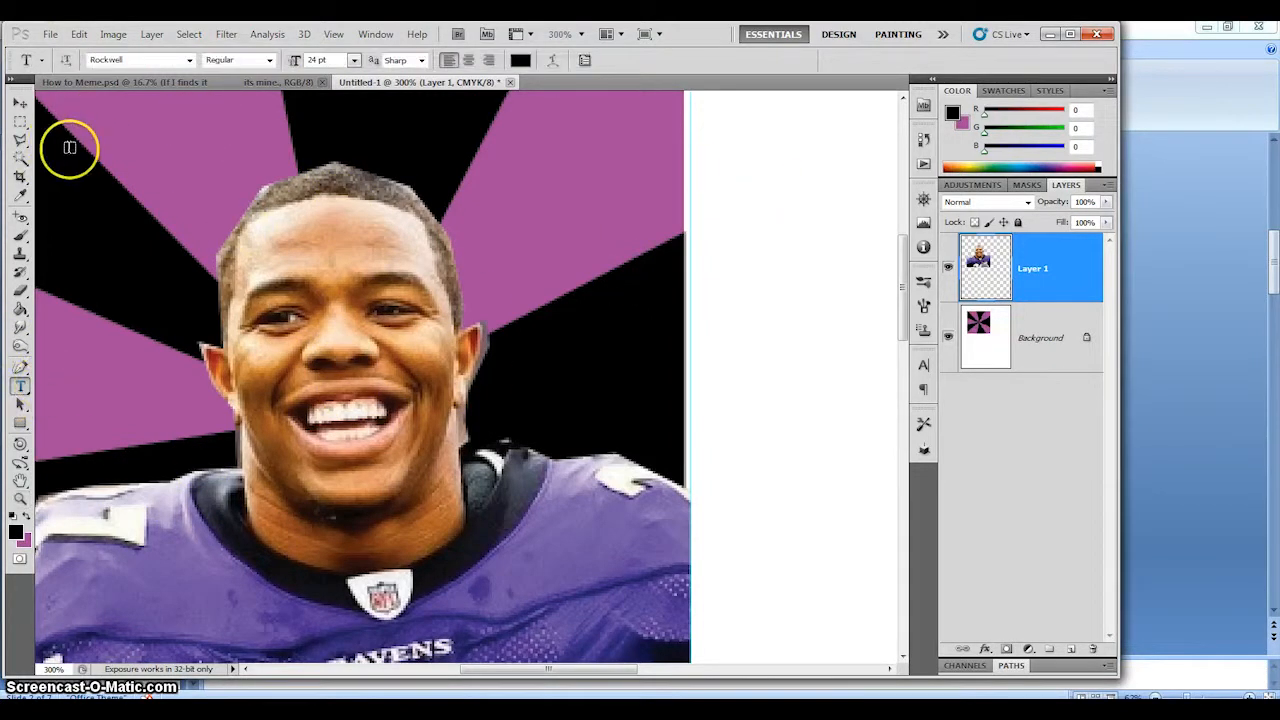
type("add")
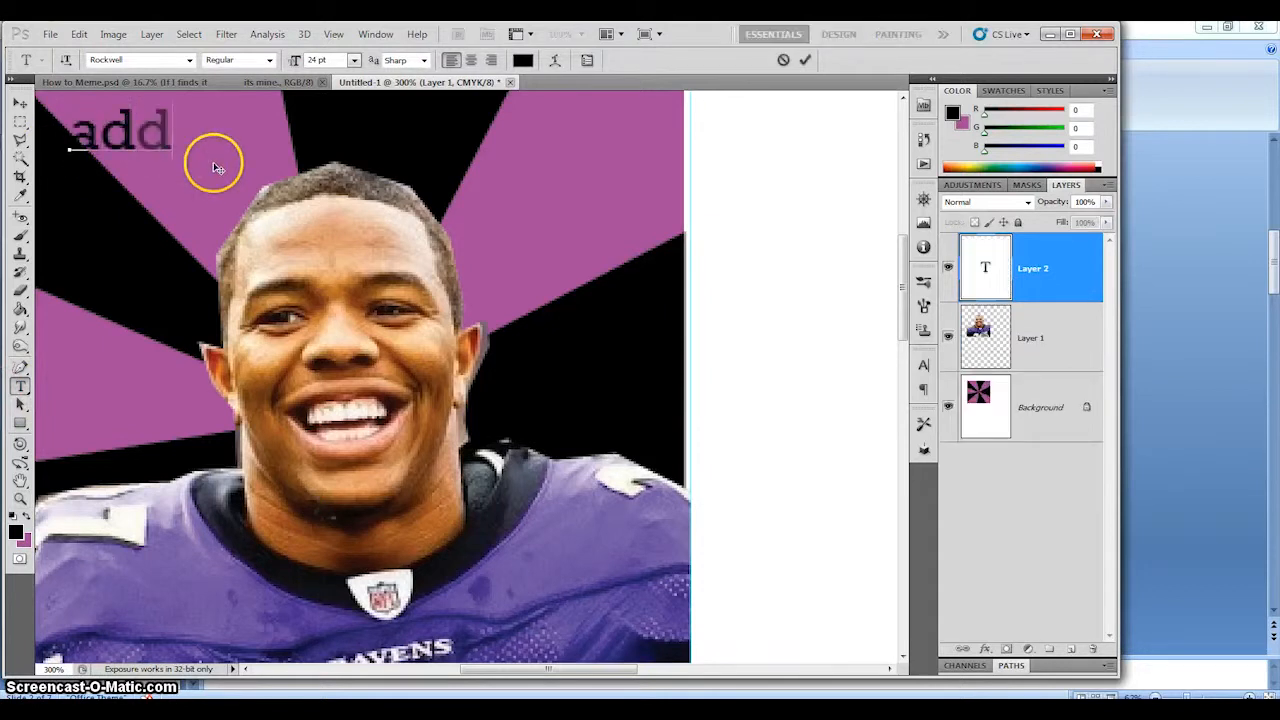
type(" some ")
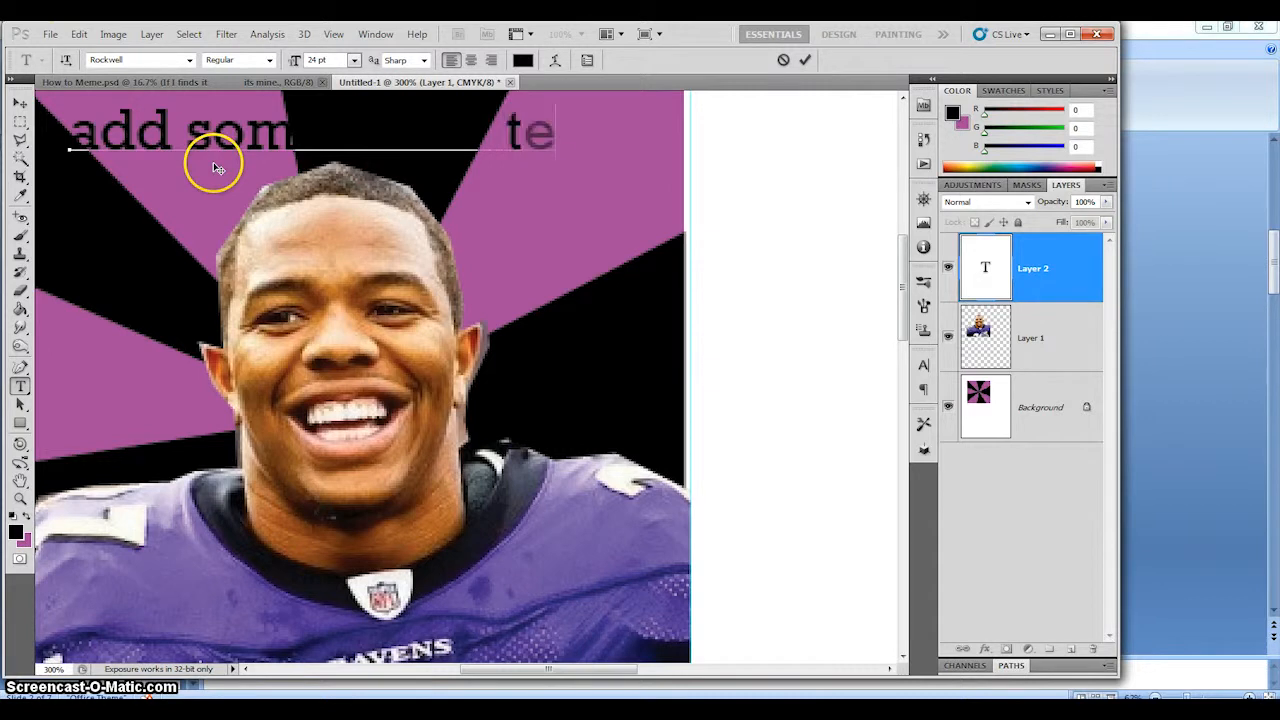
type("t")
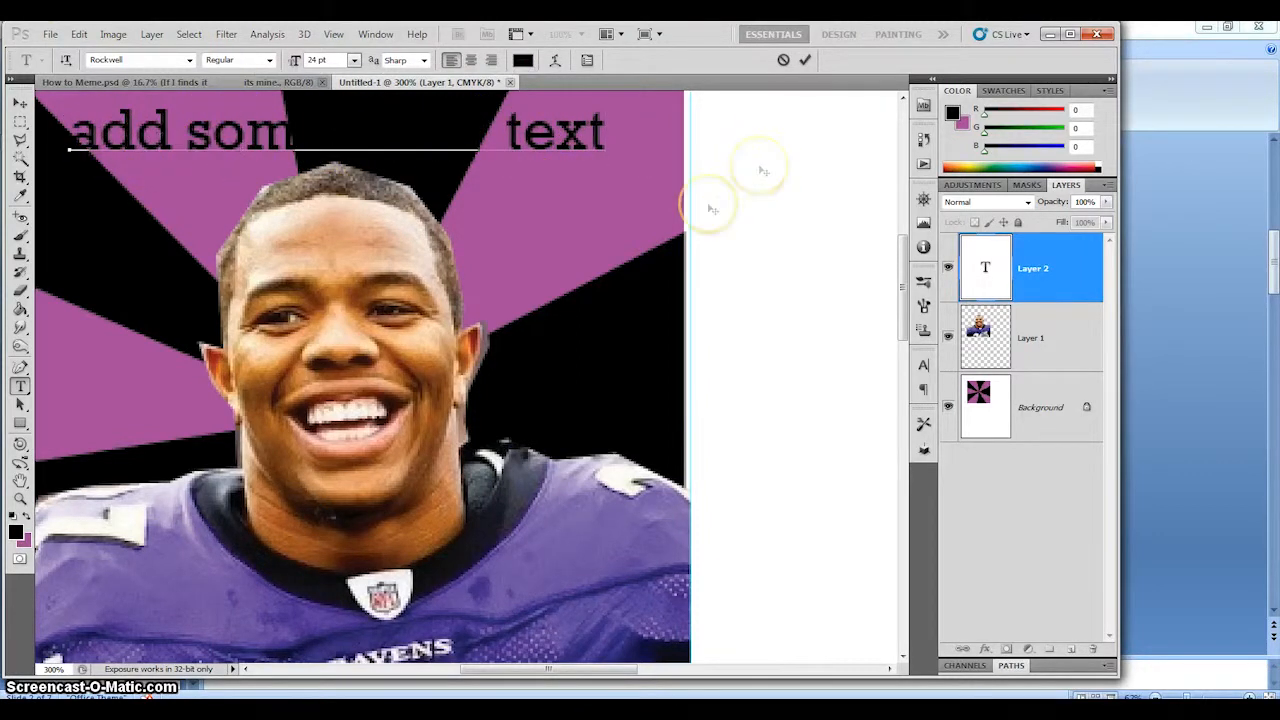
left_click(1026, 286)
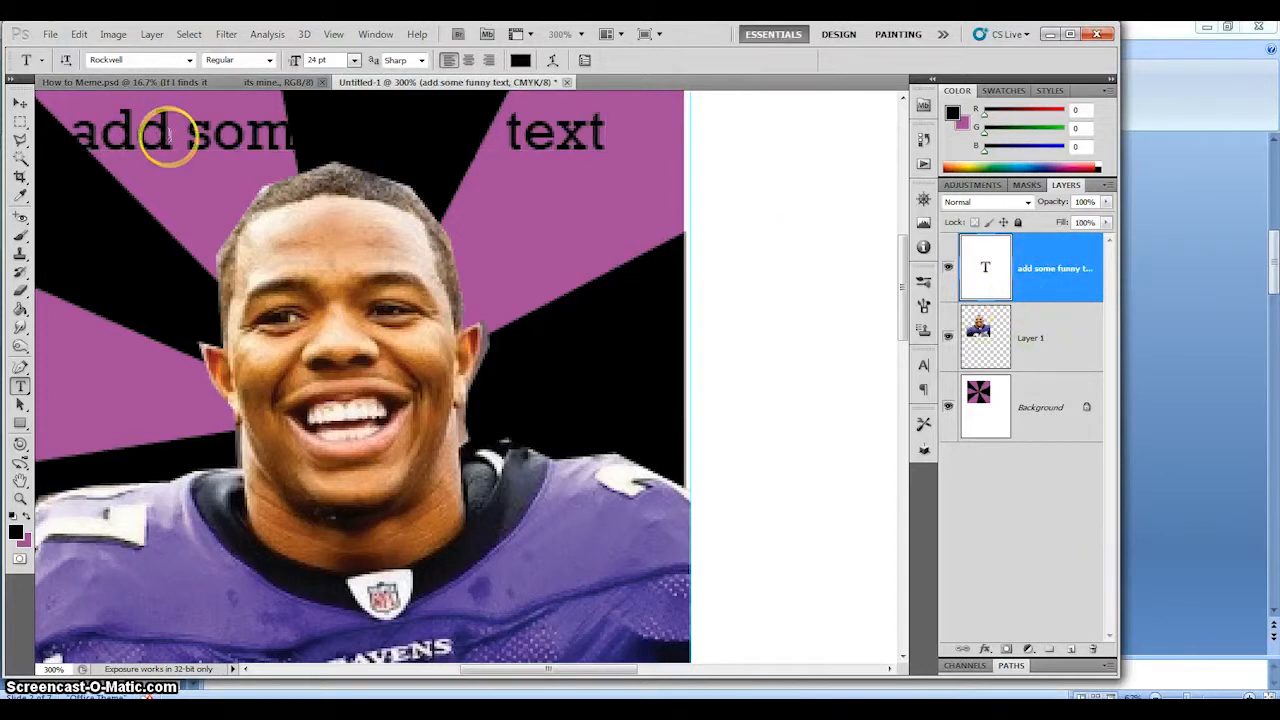
Step: Apply an outside stroke in near-white (fdfdfd) to the text layer, making the stroke slightly thicker
left_click(986, 651)
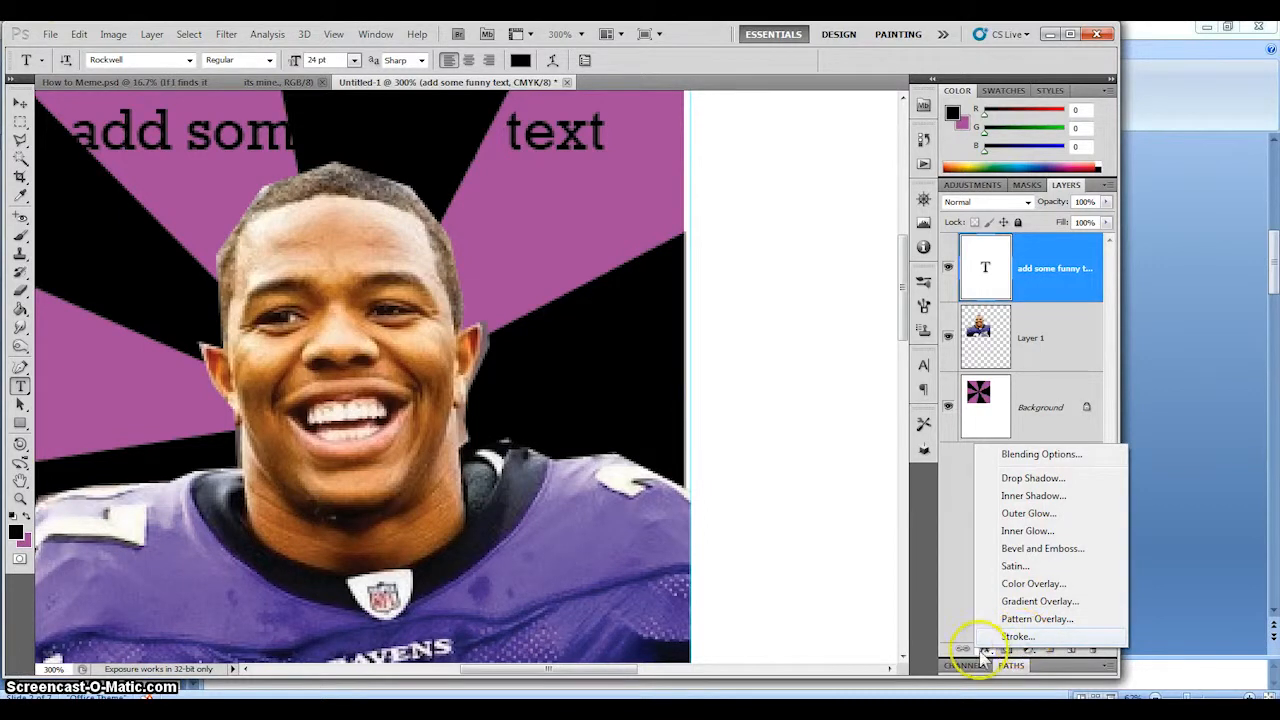
left_click(1015, 637)
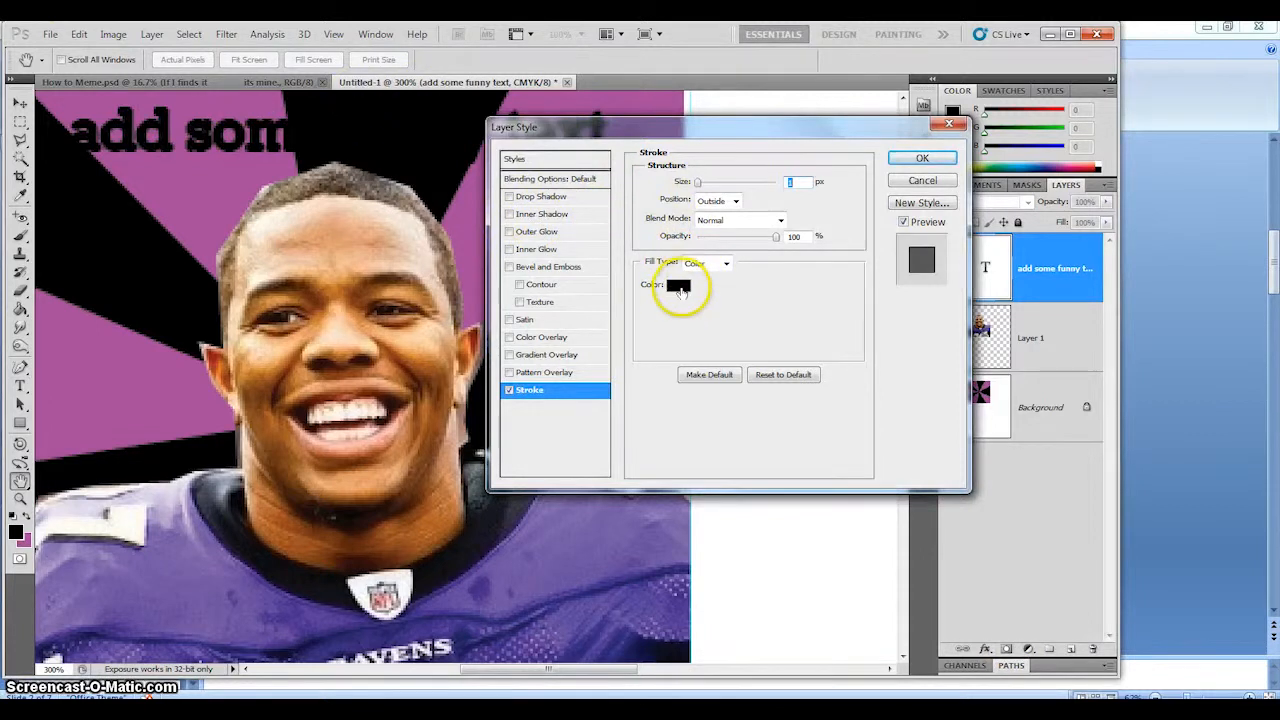
left_click(679, 289)
mouse_move(686, 286)
left_mouse_down()
mouse_move(686, 251)
mouse_move(586, 194)
left_mouse_up()
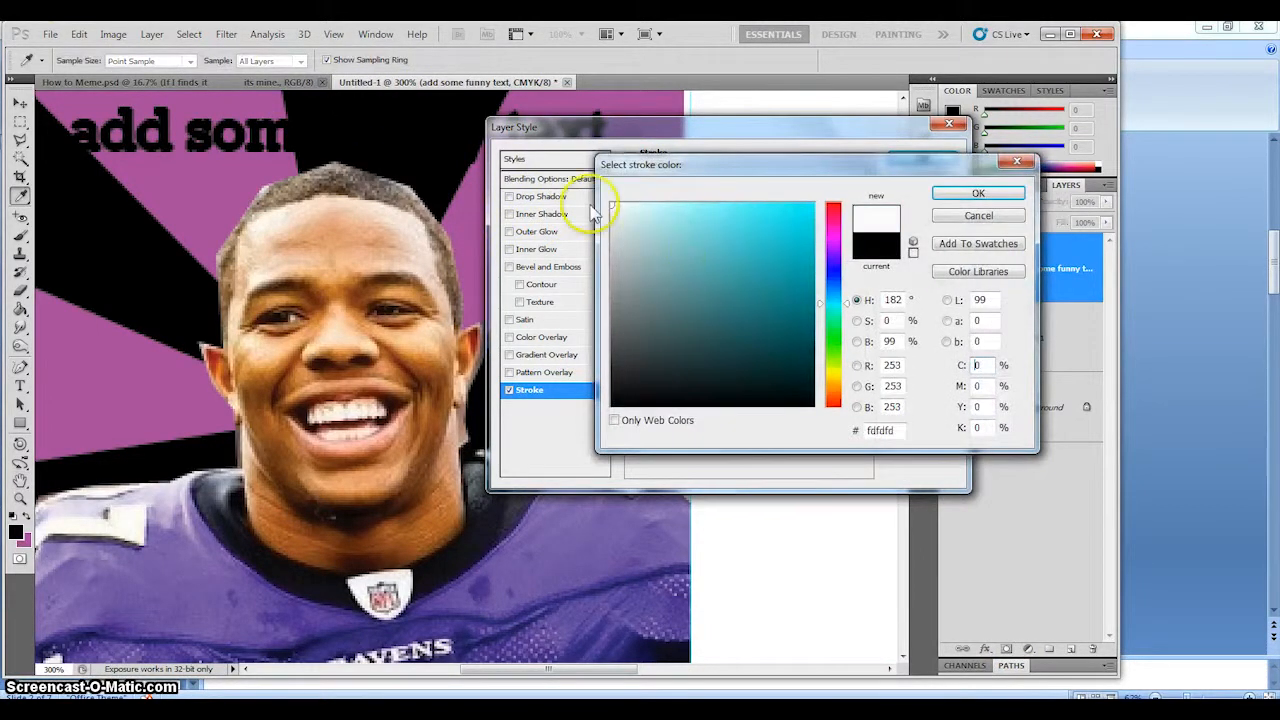
left_click(982, 194)
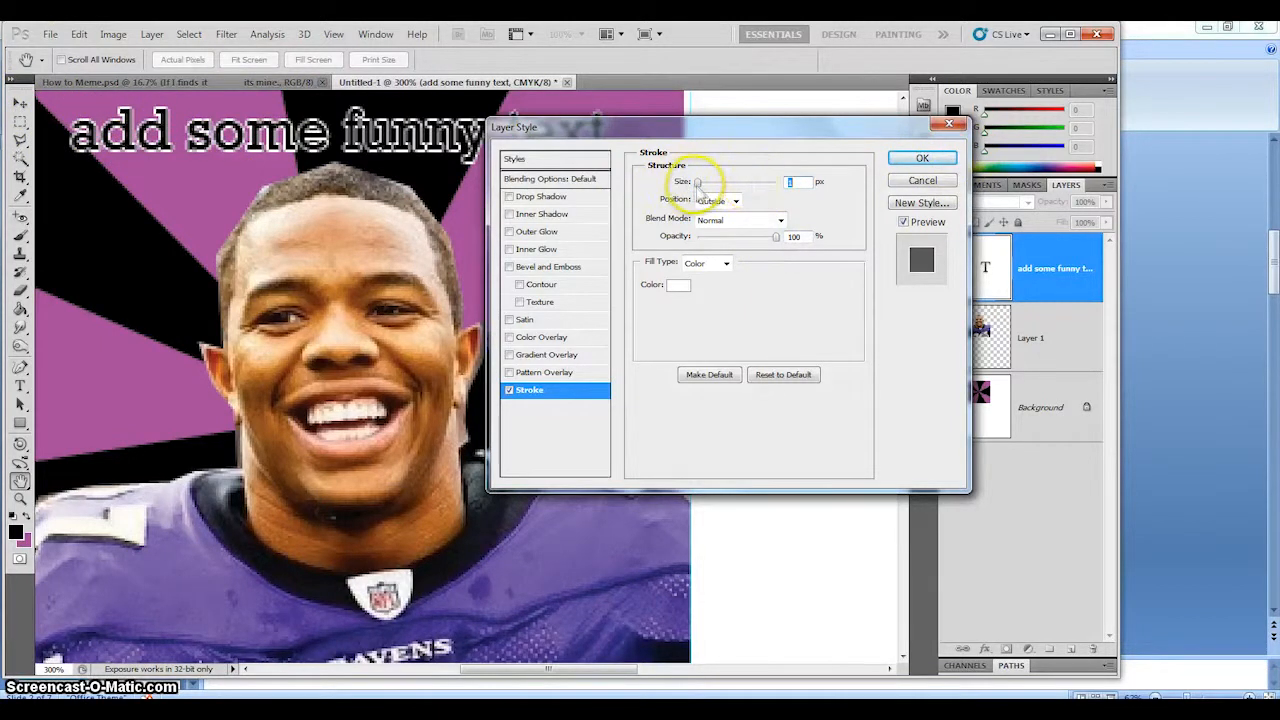
left_click_drag(697, 184, 701, 185)
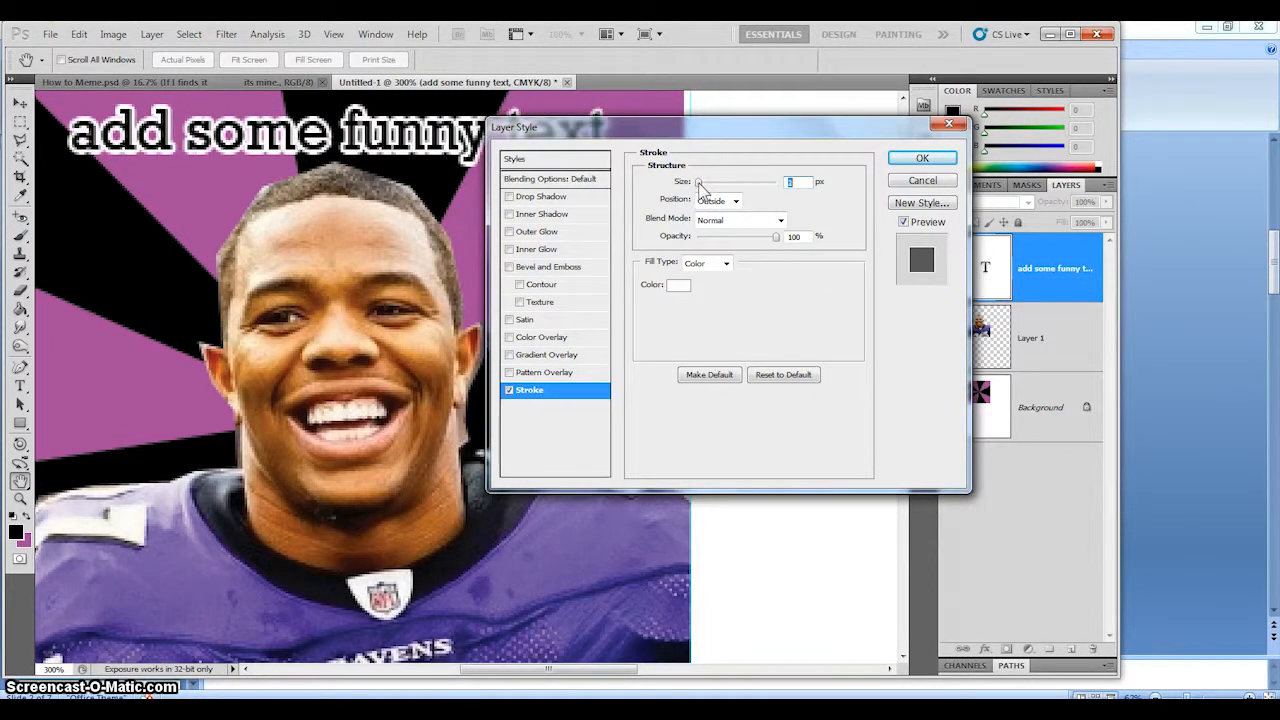
left_click(921, 159)
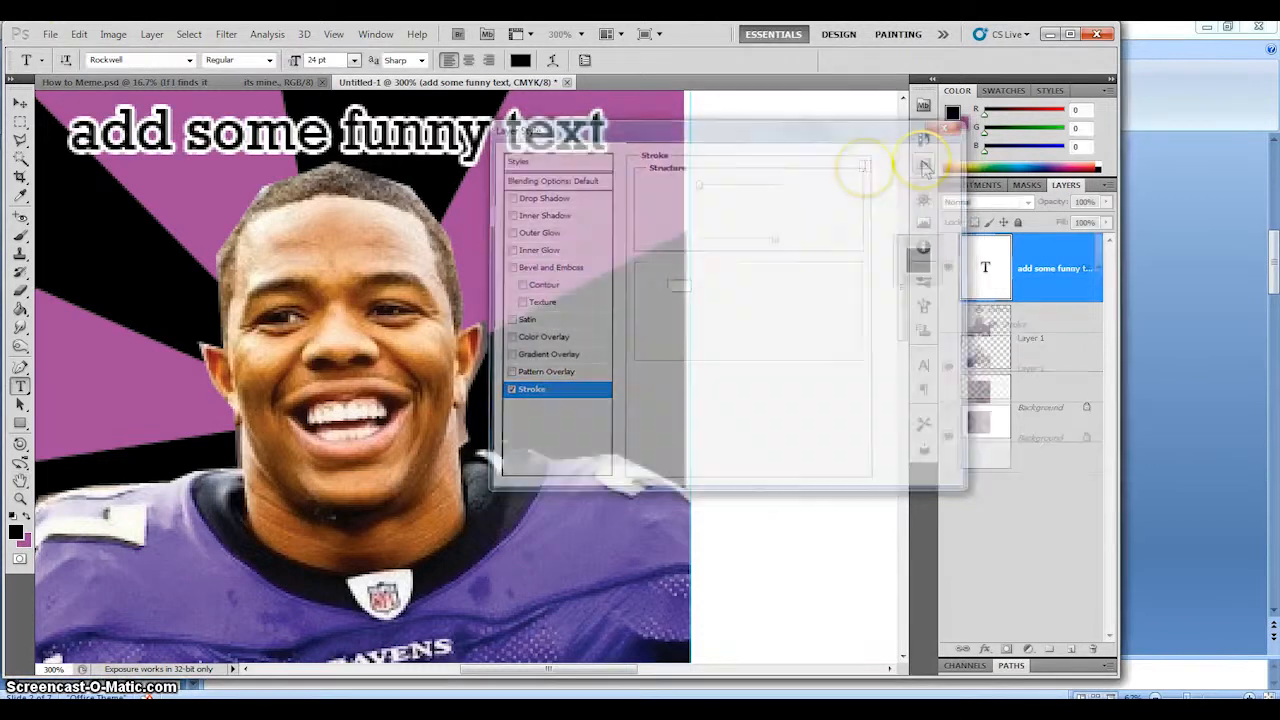
Step: Select the player cutout's layer, try a smaller, repositioned version of the player, and undo that change
left_click(20, 497)
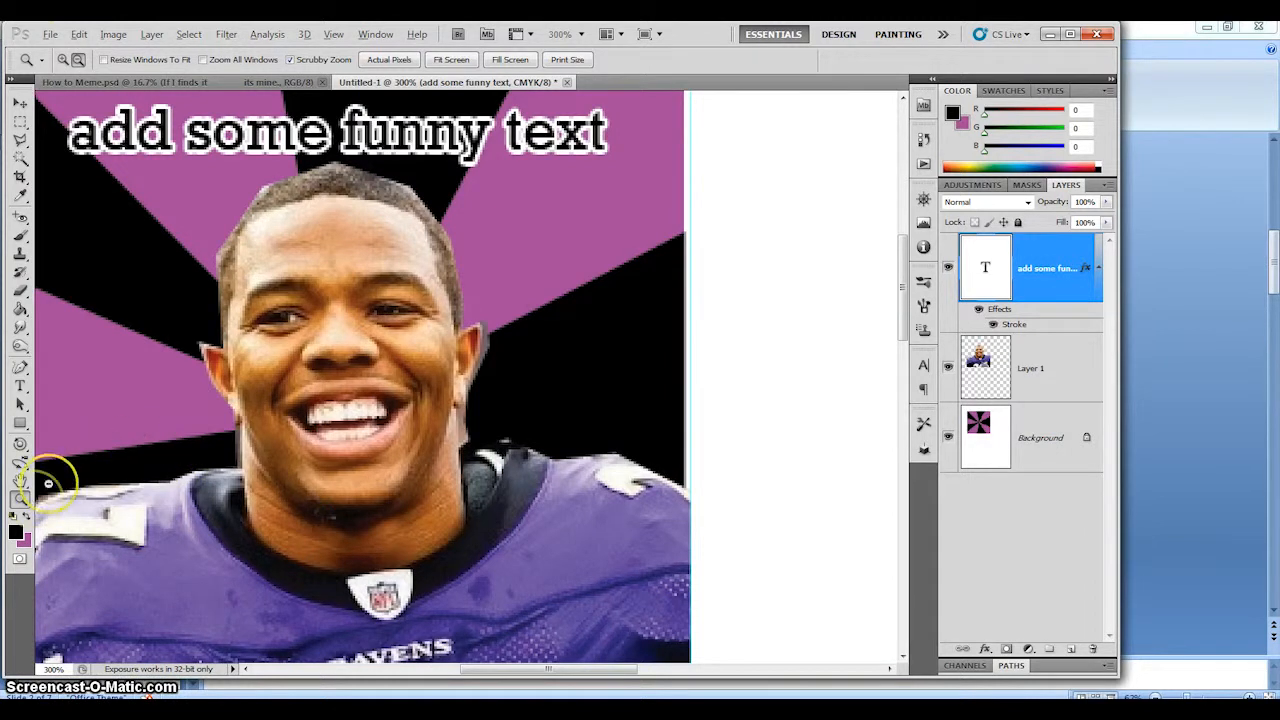
left_click(263, 420, "alt")
left_click(330, 422, "alt")
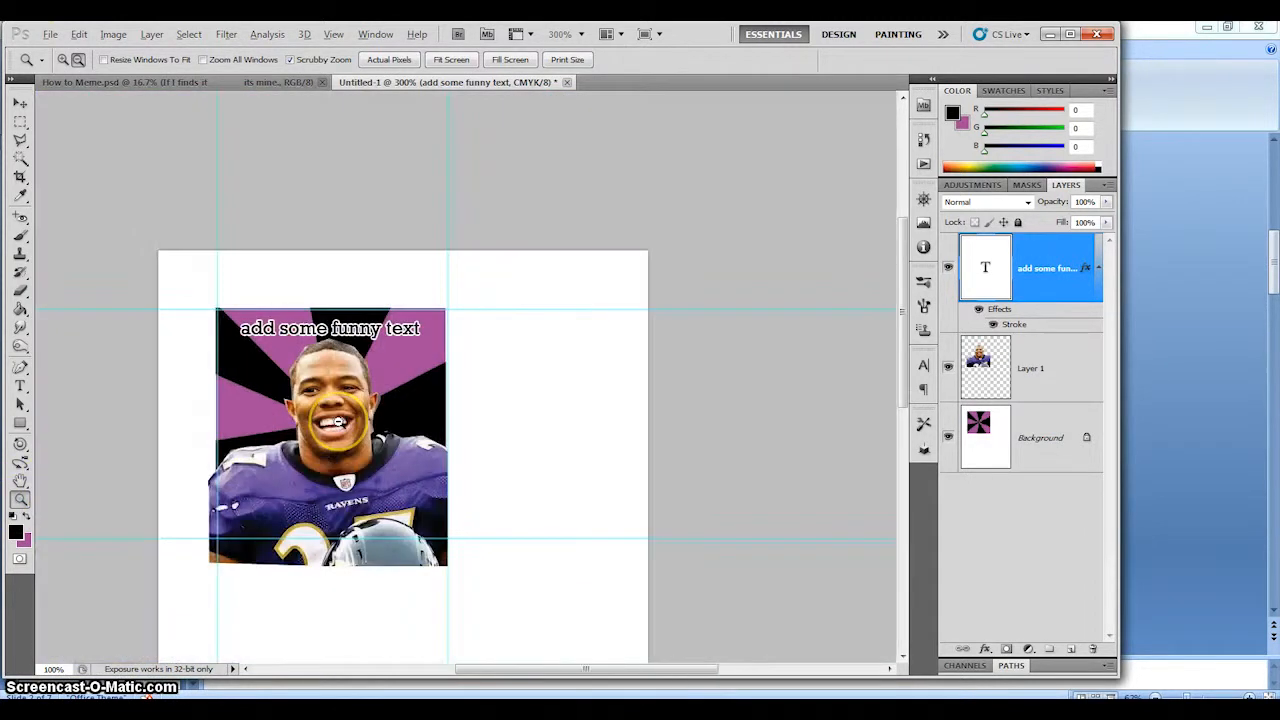
left_click(1068, 368)
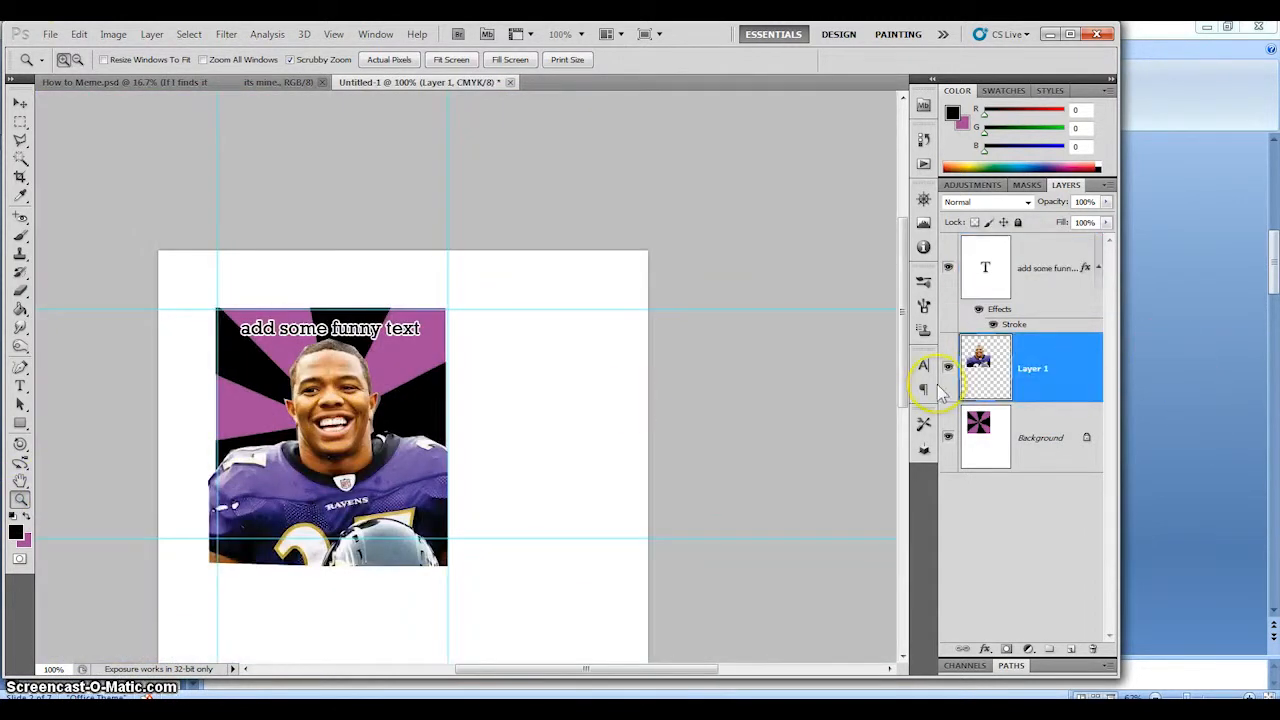
key("ctrl+z")
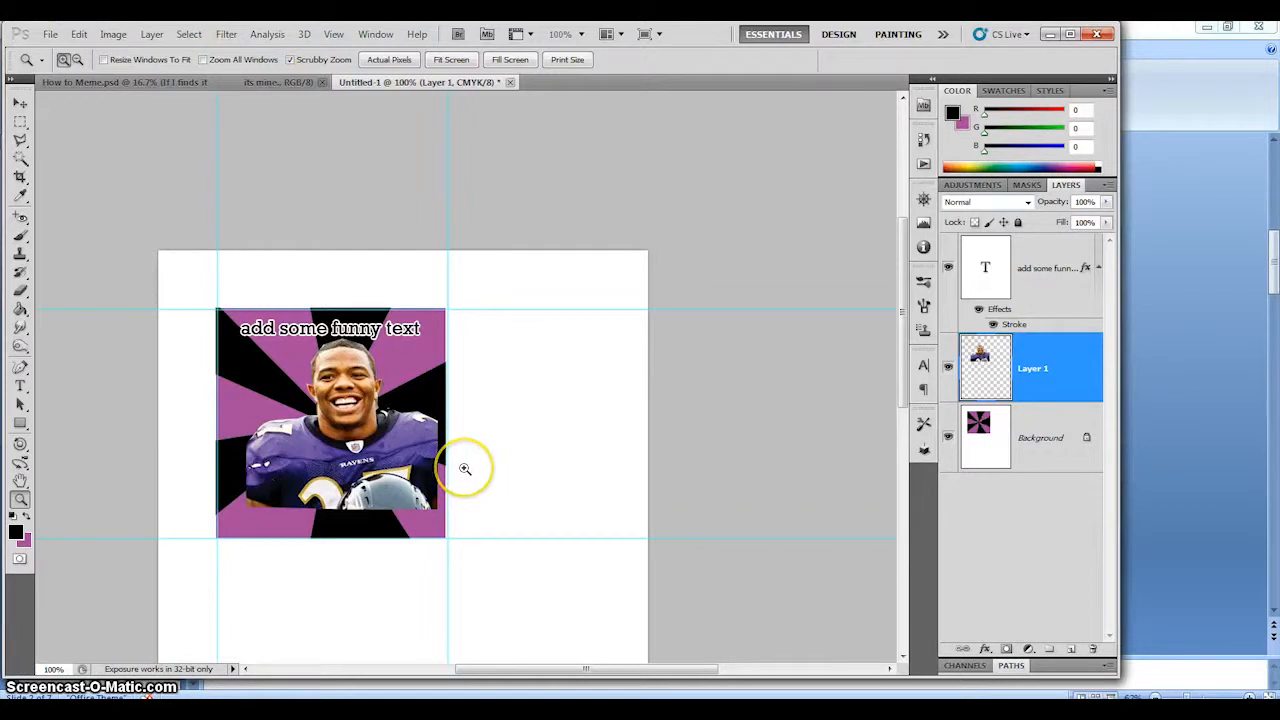
key("ctrl+z")
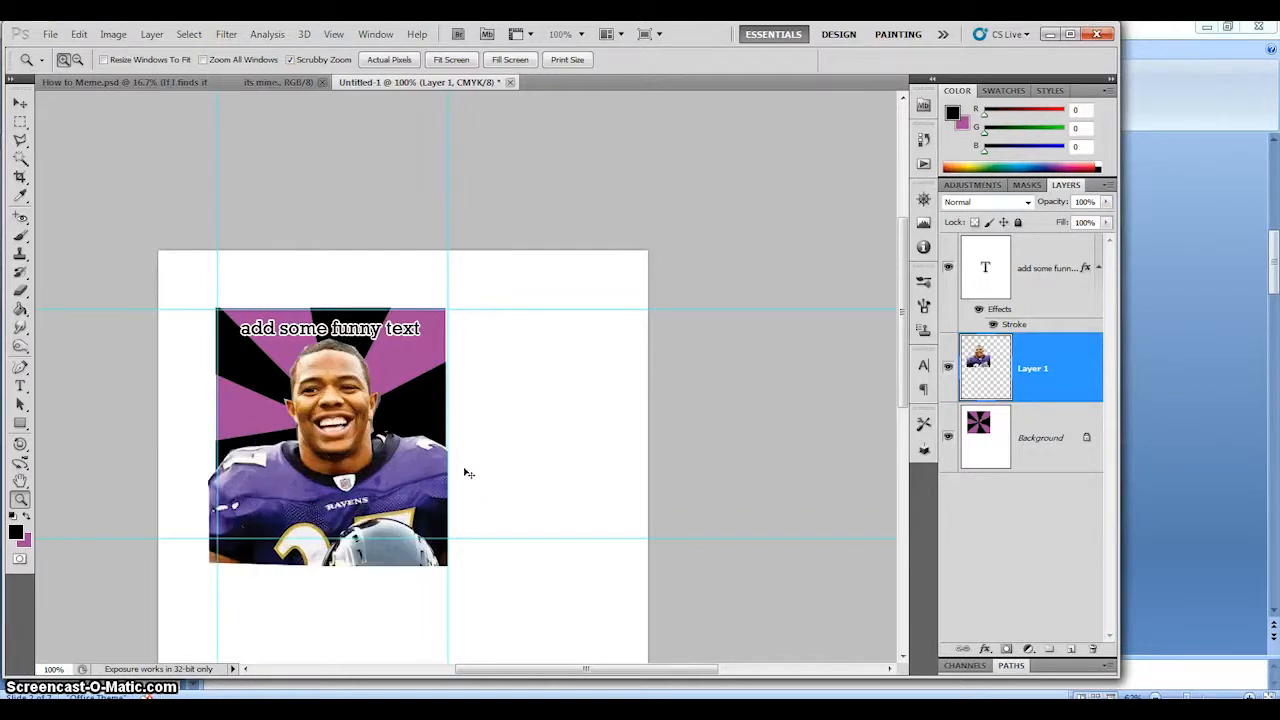
Step: Scale the player cutout proportionally down to about 56% with Free Transform and apply it
key("ctrl+t")
left_click_drag(447, 566, 343, 462)
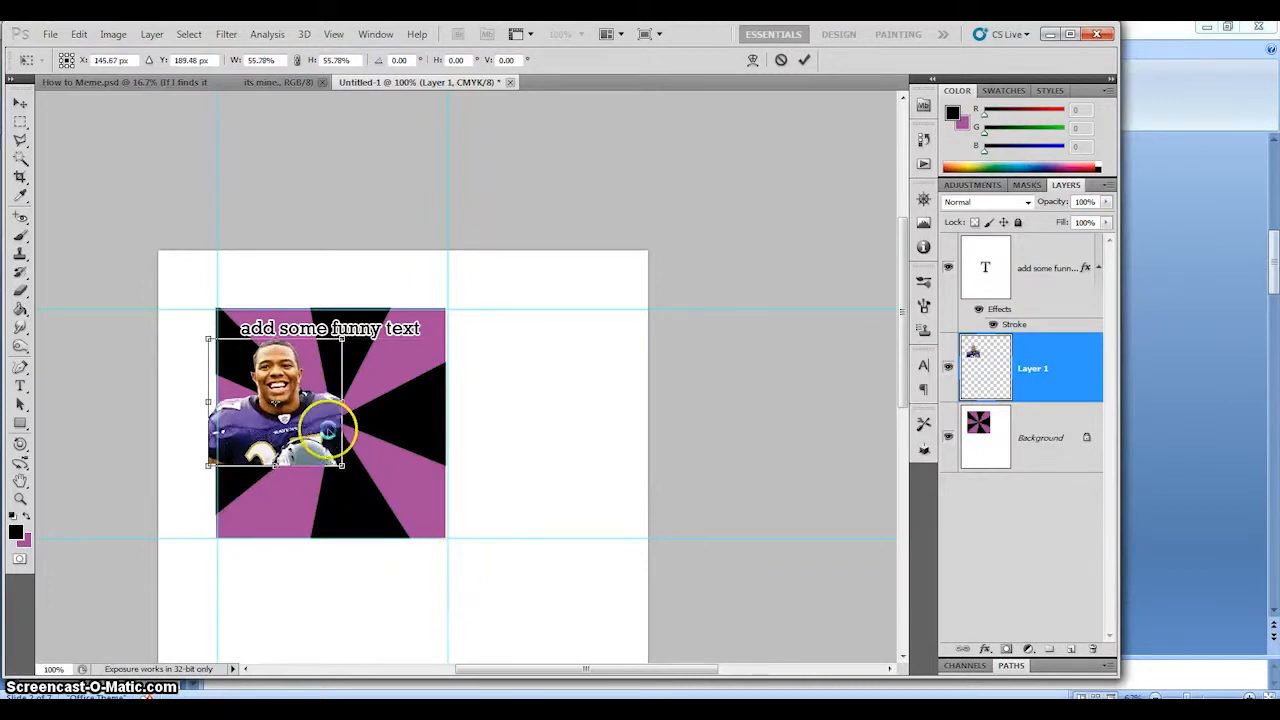
key("Return")
Step: Move the scaled player cutout to the middle of the pinwheel square, just below the text
key("z")
left_click(327, 430)
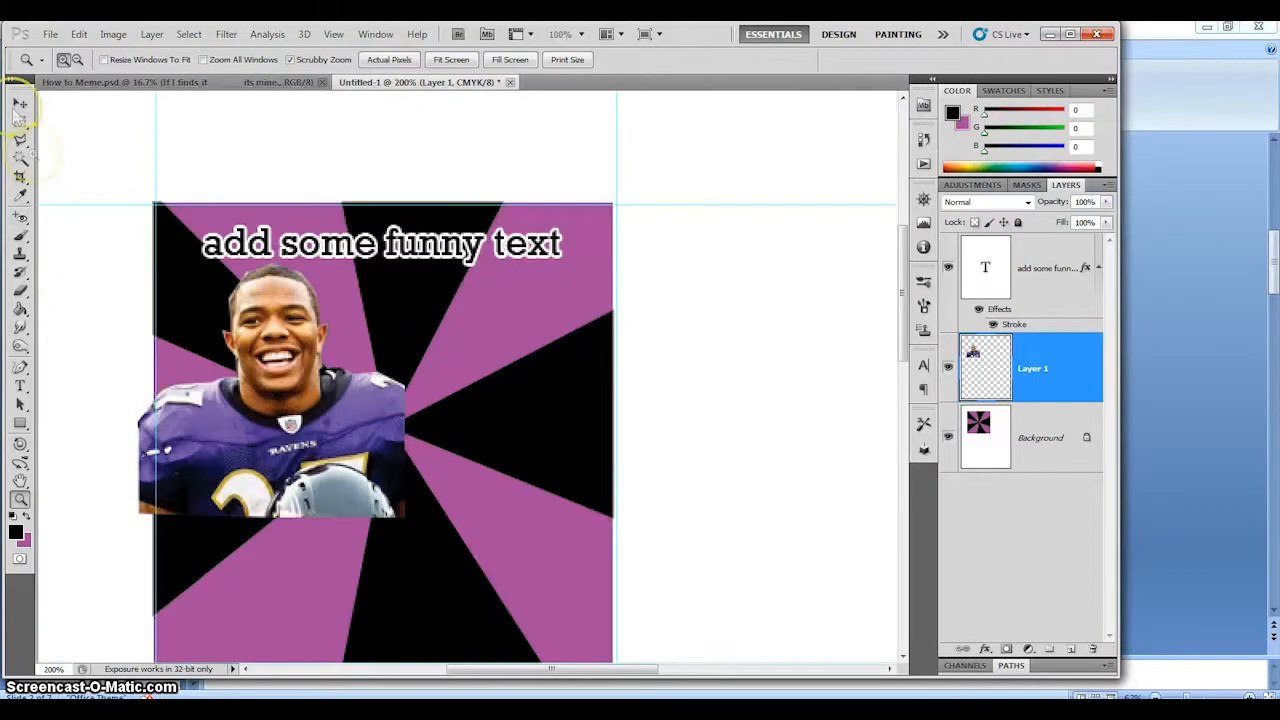
left_click(19, 104)
left_click_drag(280, 443, 395, 487)
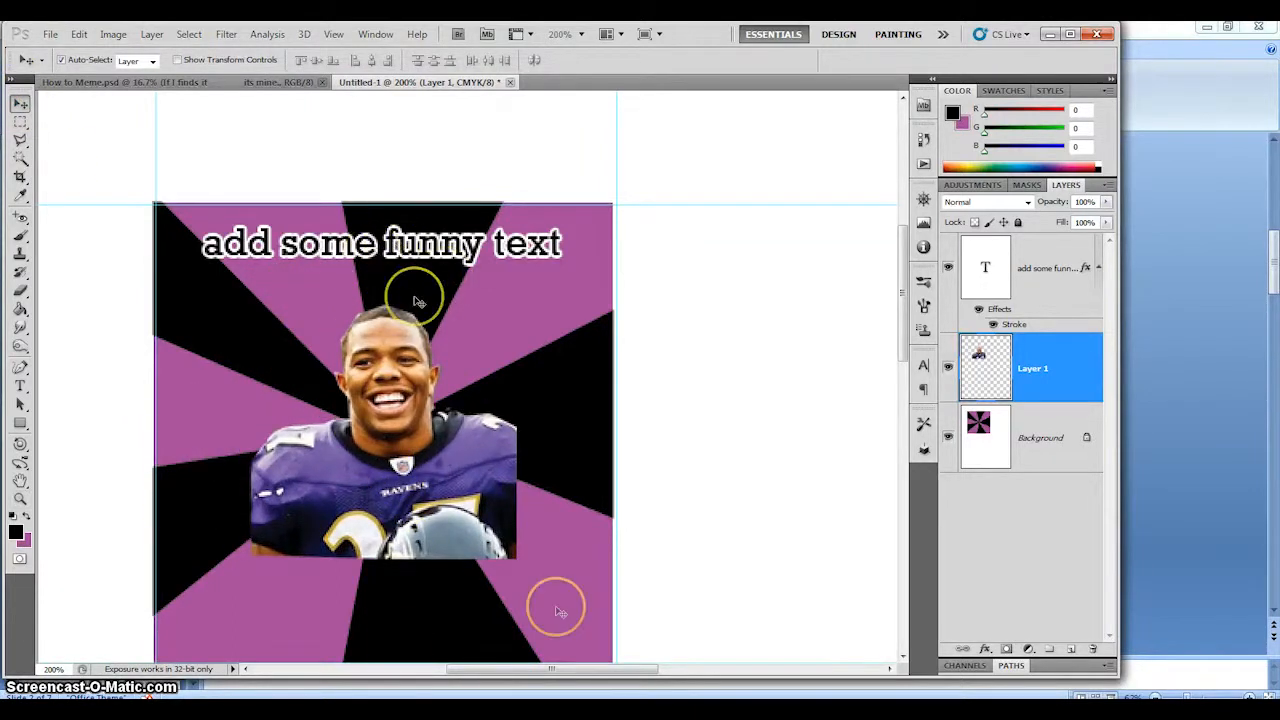